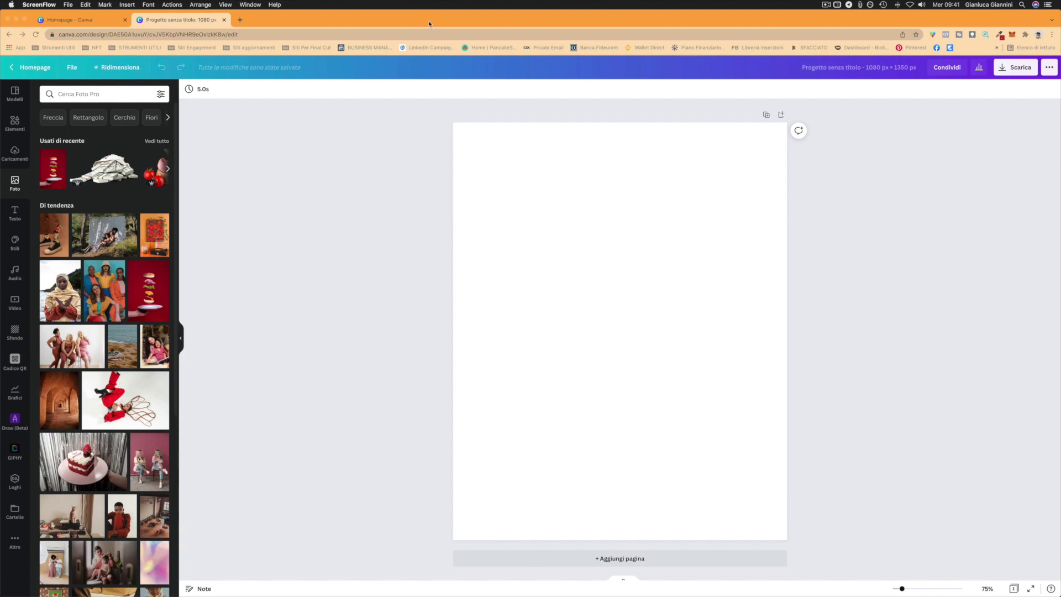
Step: Search the photos for "purple" and fill the page background with the dark violet photo that glows at its centre
click(107, 97)
click(109, 93)
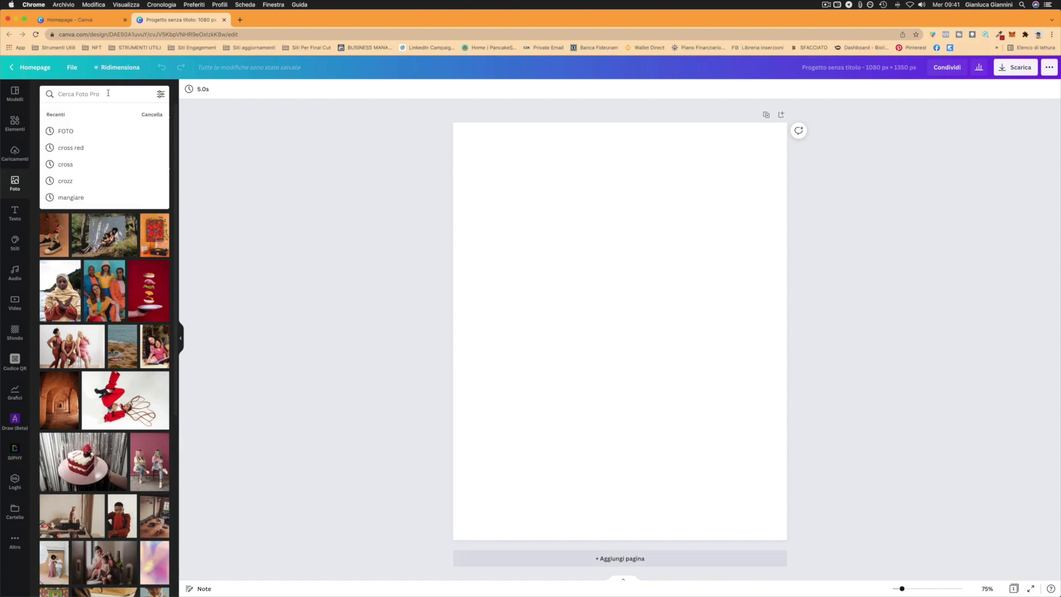
text(pupl)
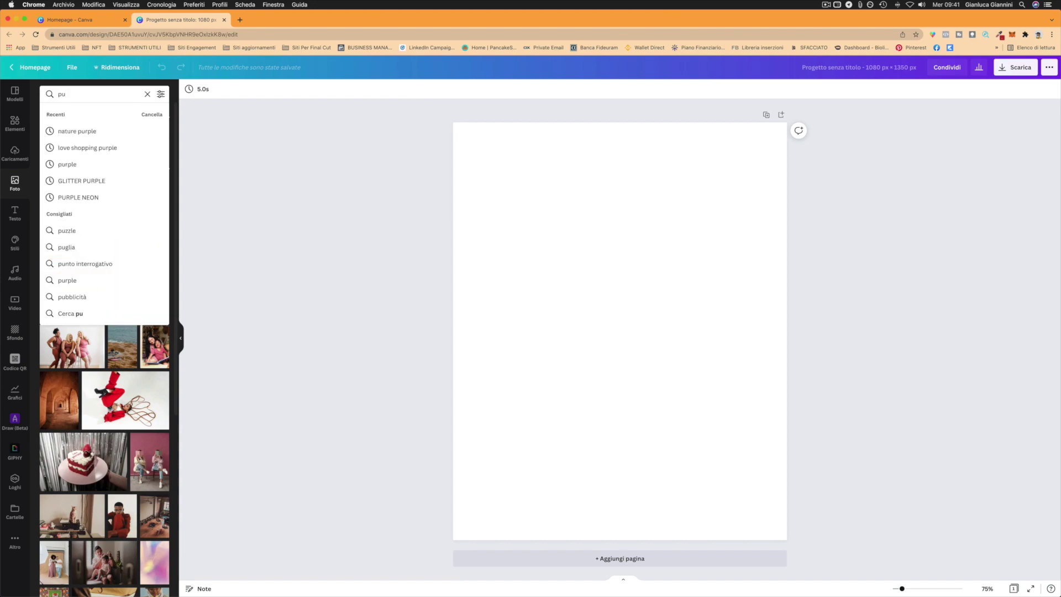
key(BackSpace)
text(rple)
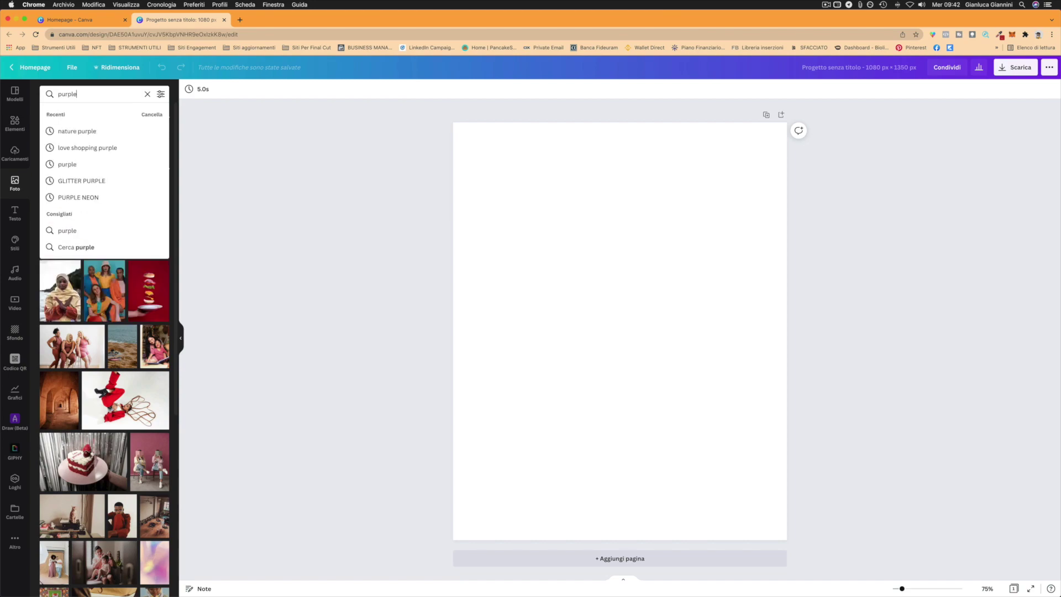
key(Return)
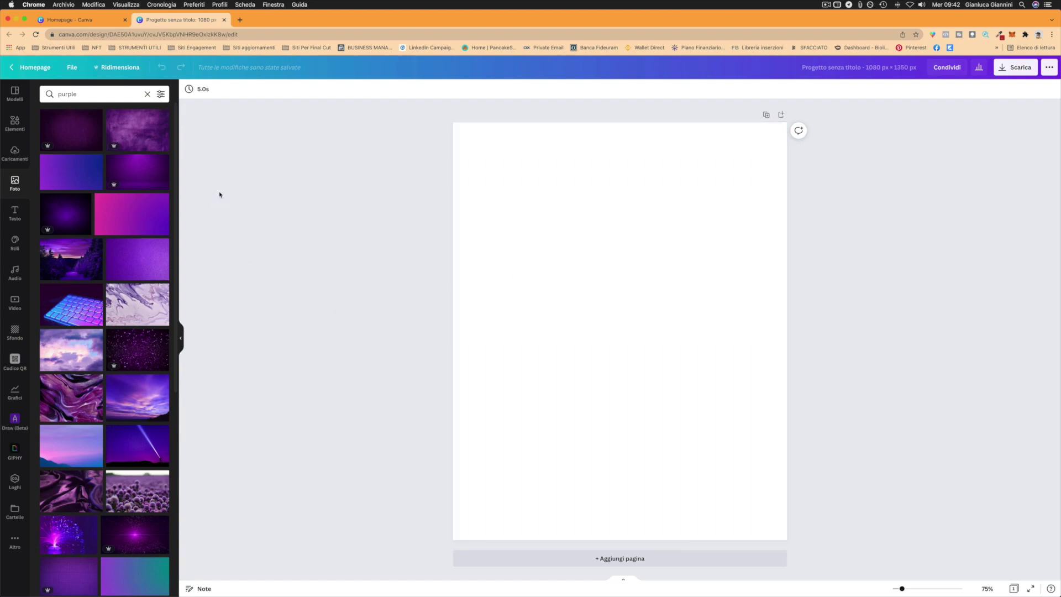
scroll(141, 282, down, 3)
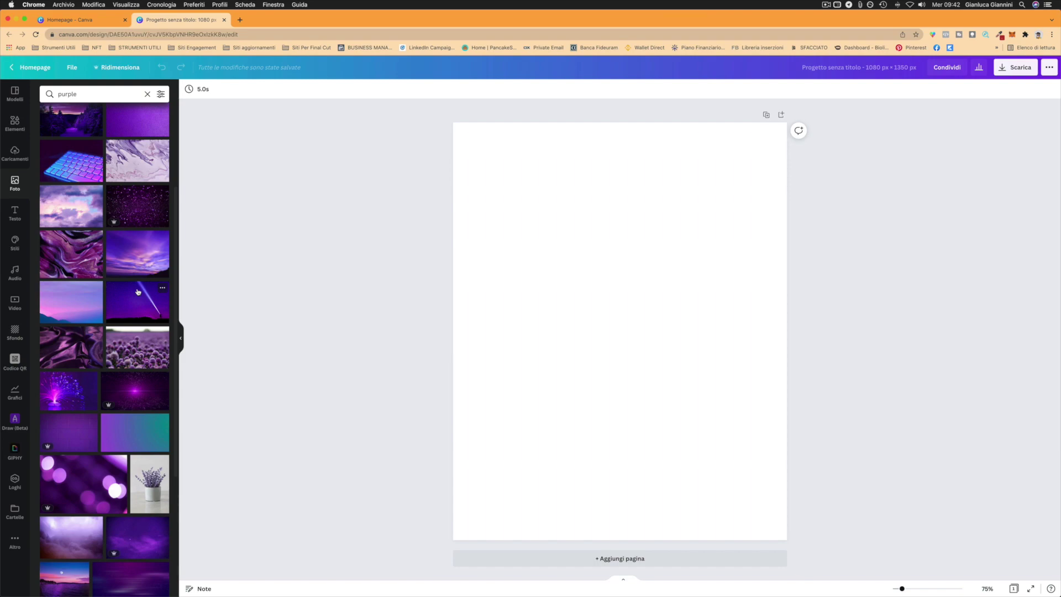
scroll(138, 292, up, 3)
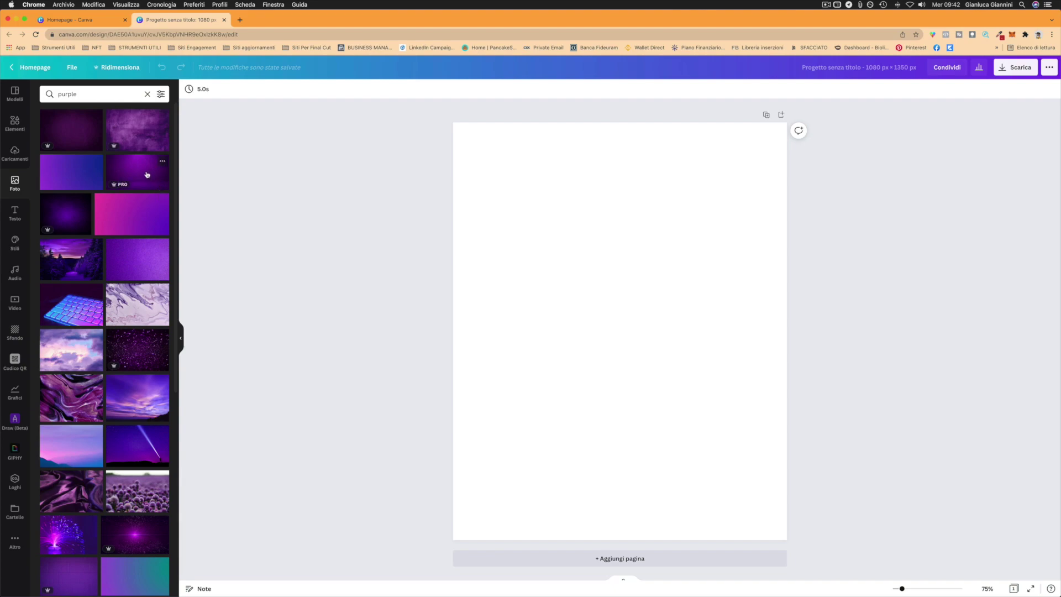
drag(146, 175, 495, 196)
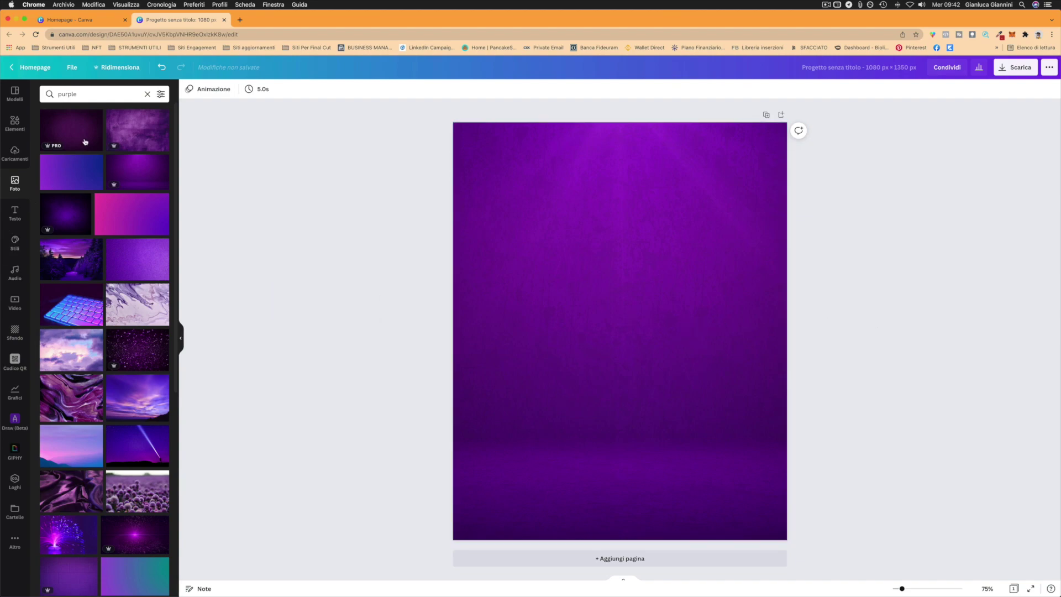
drag(89, 223, 457, 244)
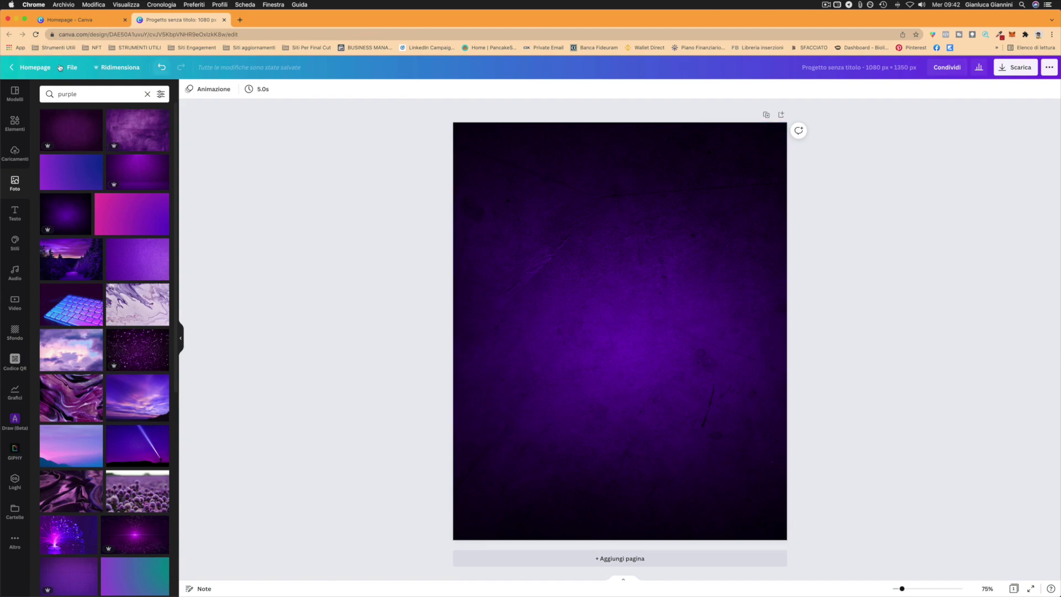
Step: Add a heading to the page and format it in bold Montserrat Classic
click(17, 216)
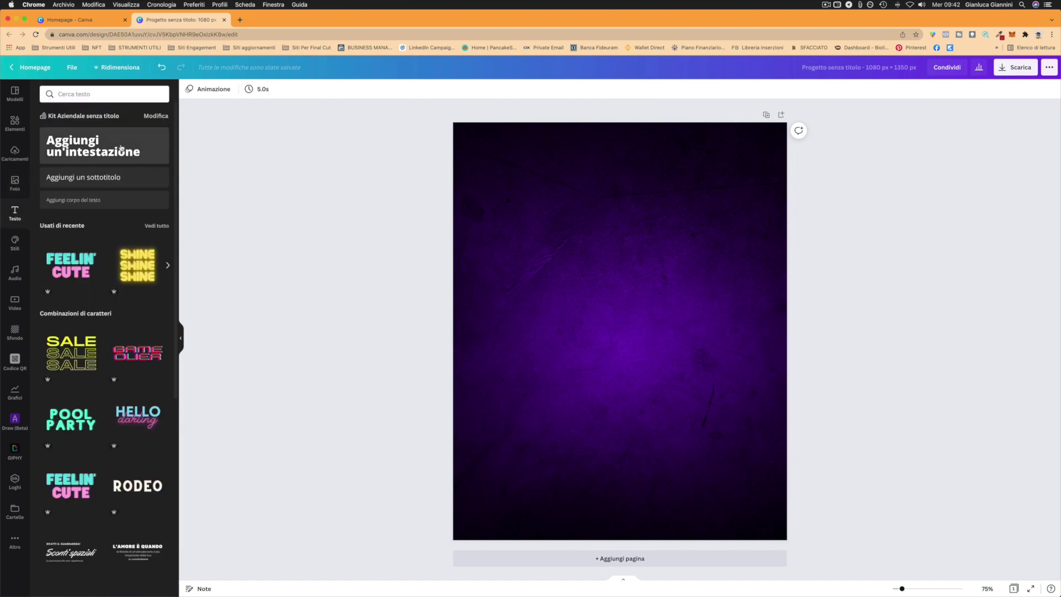
click(121, 148)
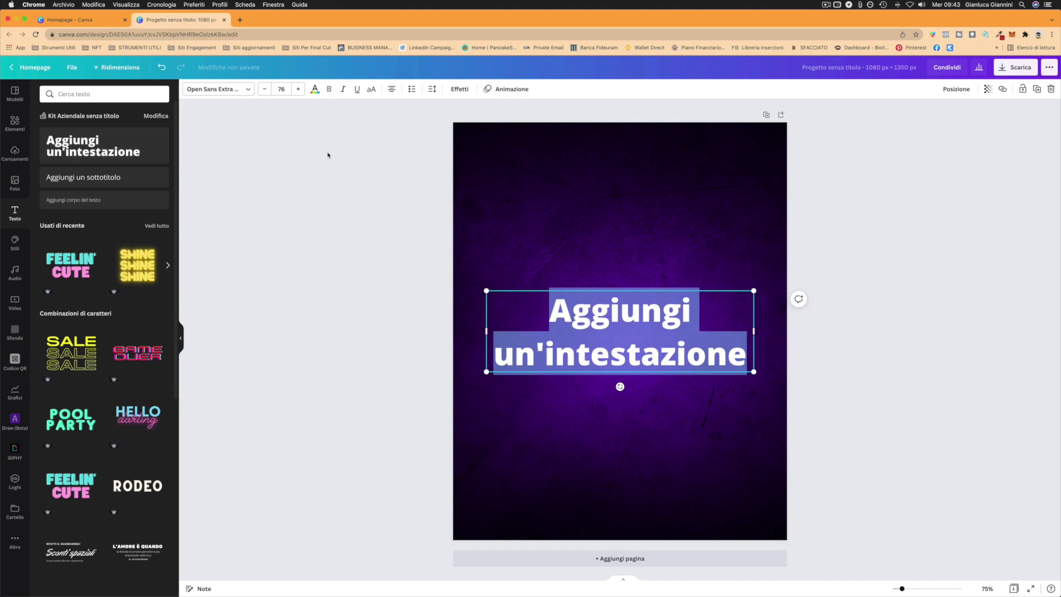
click(227, 91)
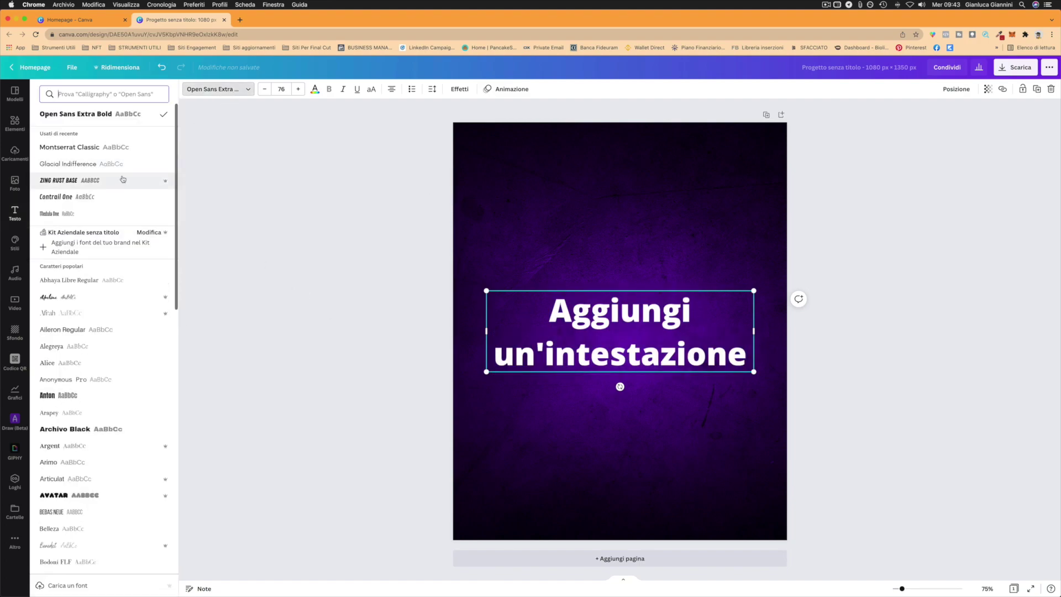
click(93, 147)
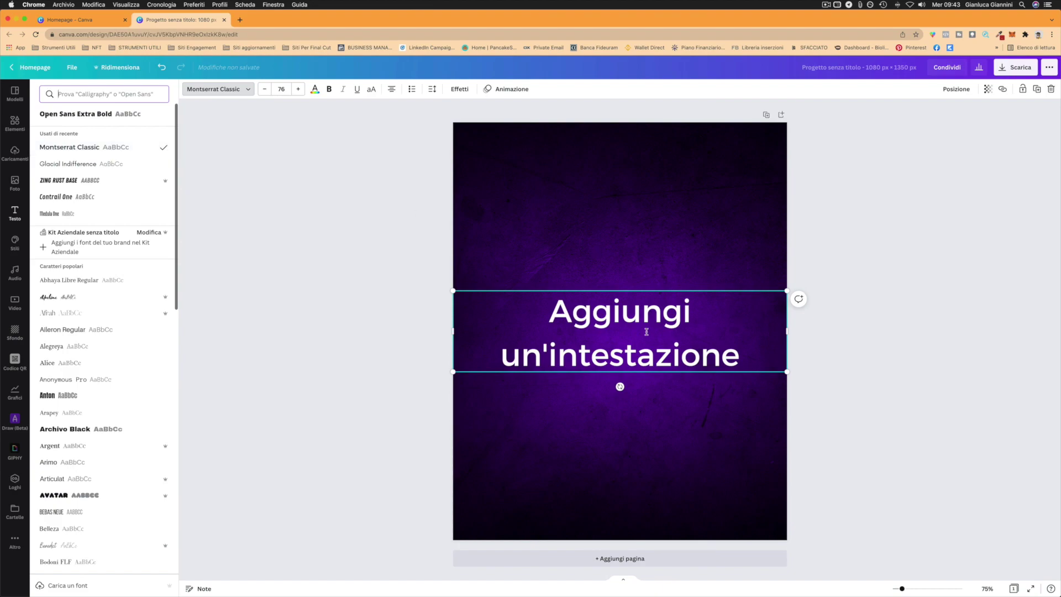
click(329, 89)
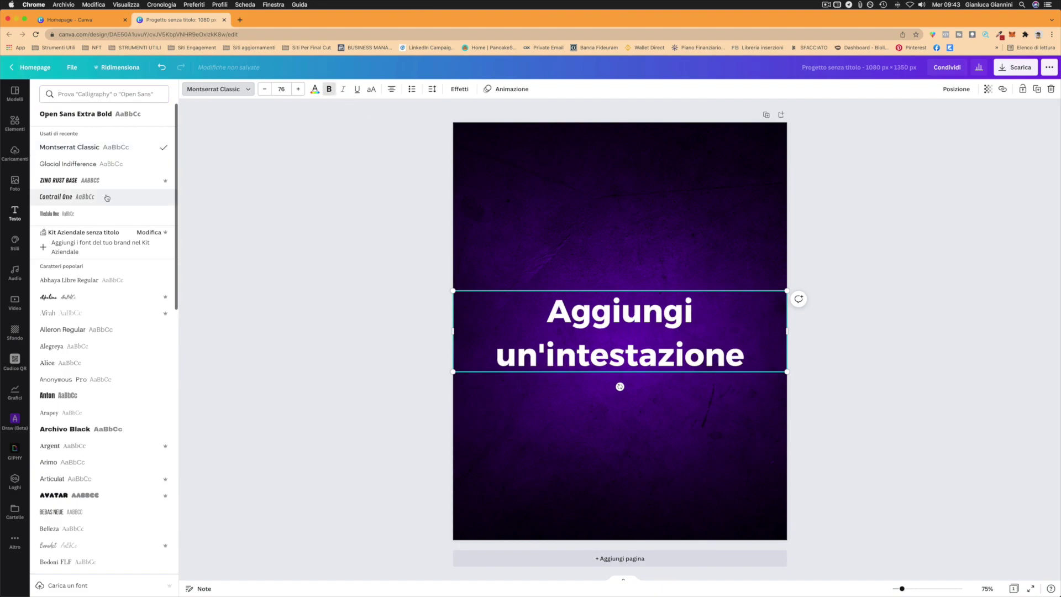
click(277, 142)
Step: Replace the heading text with PURPLE and enlarge it to size 124, centred horizontally just above the page's middle
double_click(735, 349)
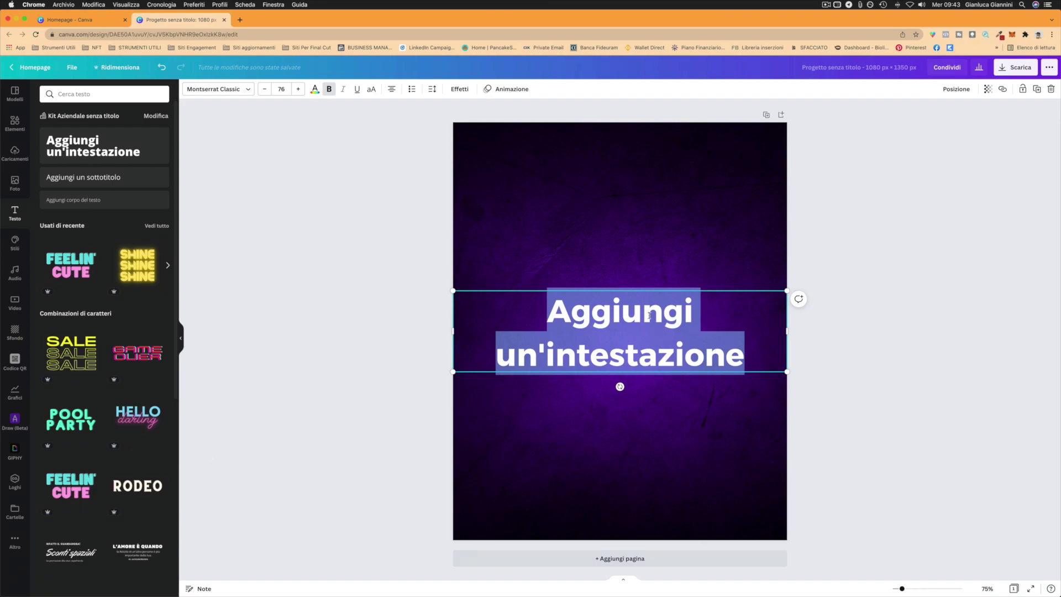
text(PURPLE)
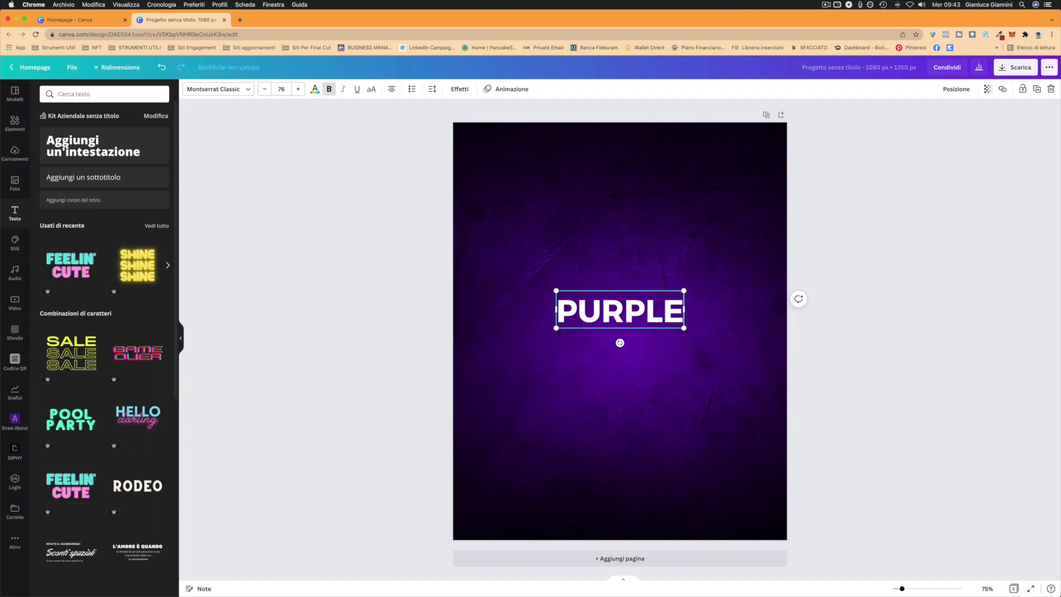
drag(556, 328, 476, 351)
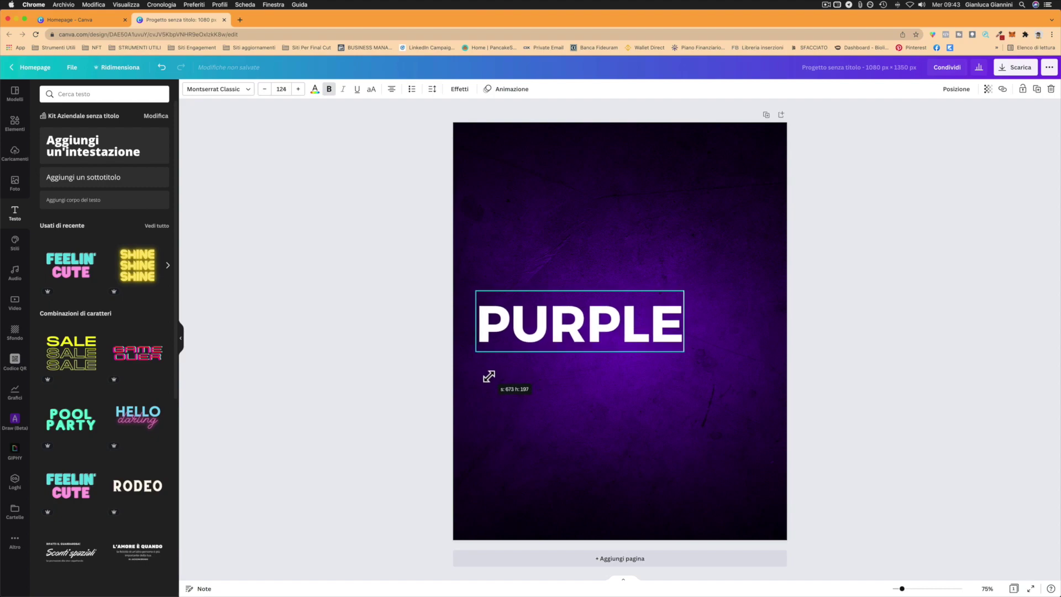
drag(604, 319, 632, 294)
click(798, 130)
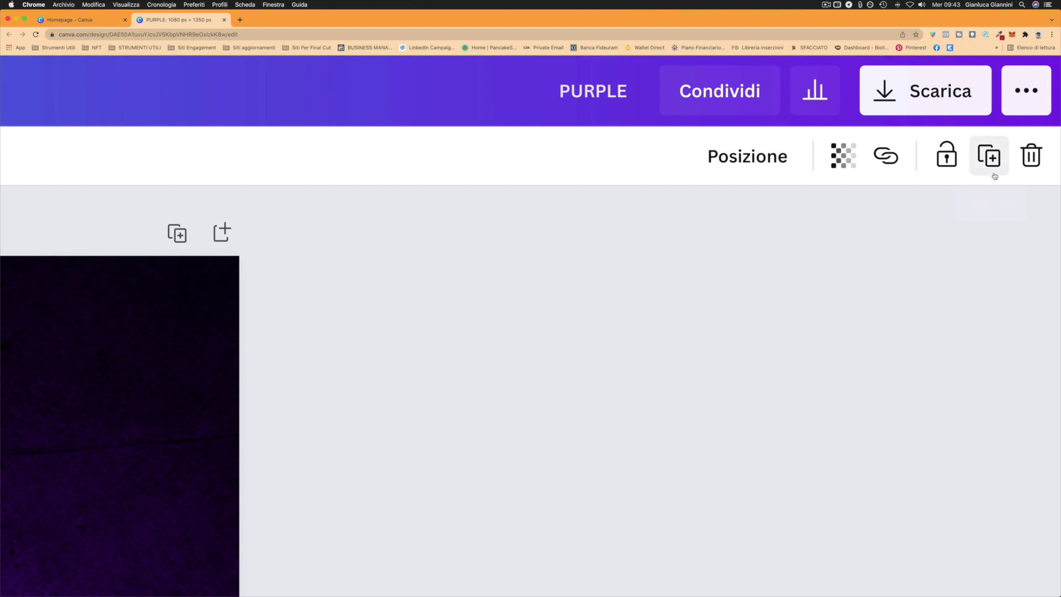
Step: Duplicate the PURPLE heading and place the copy directly beneath the original, aligned with it
scroll(989, 160, down, 5)
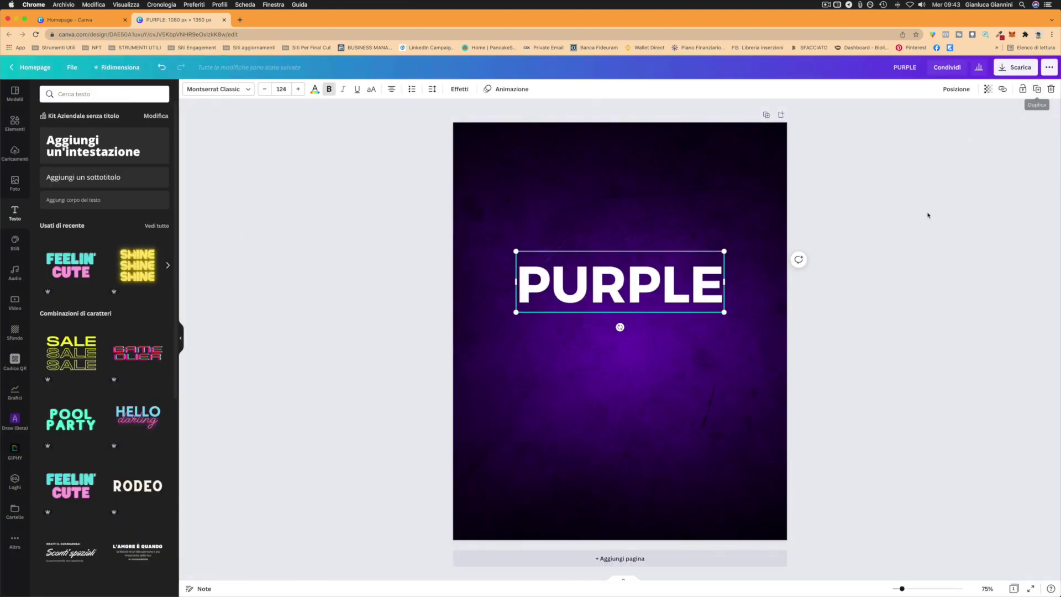
click(1036, 88)
drag(686, 285, 683, 338)
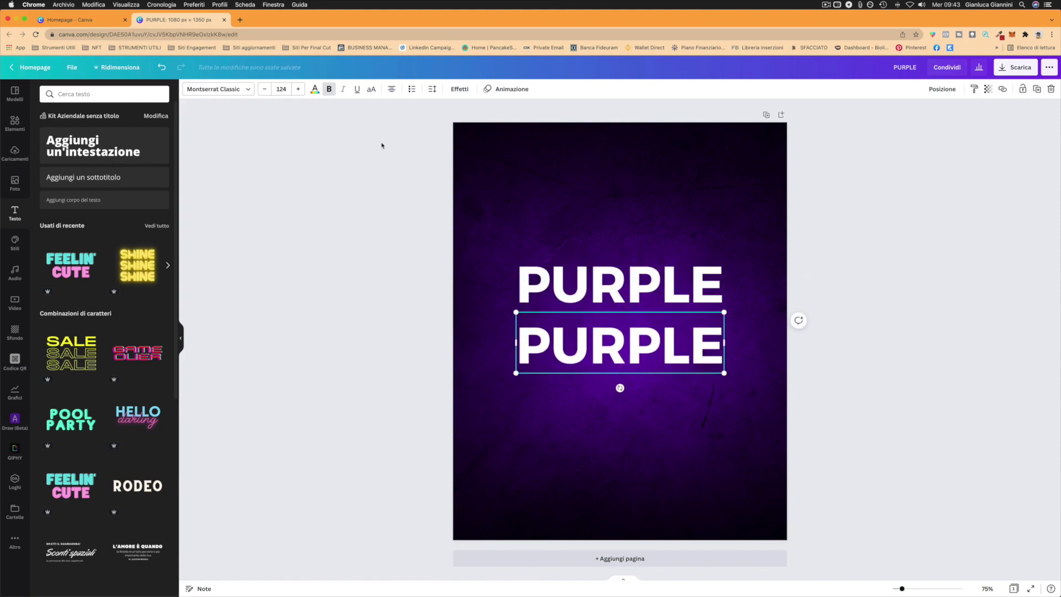
Step: Apply the Svuotamento text effect to the lower PURPLE copy with its Spessore set to 10
click(455, 90)
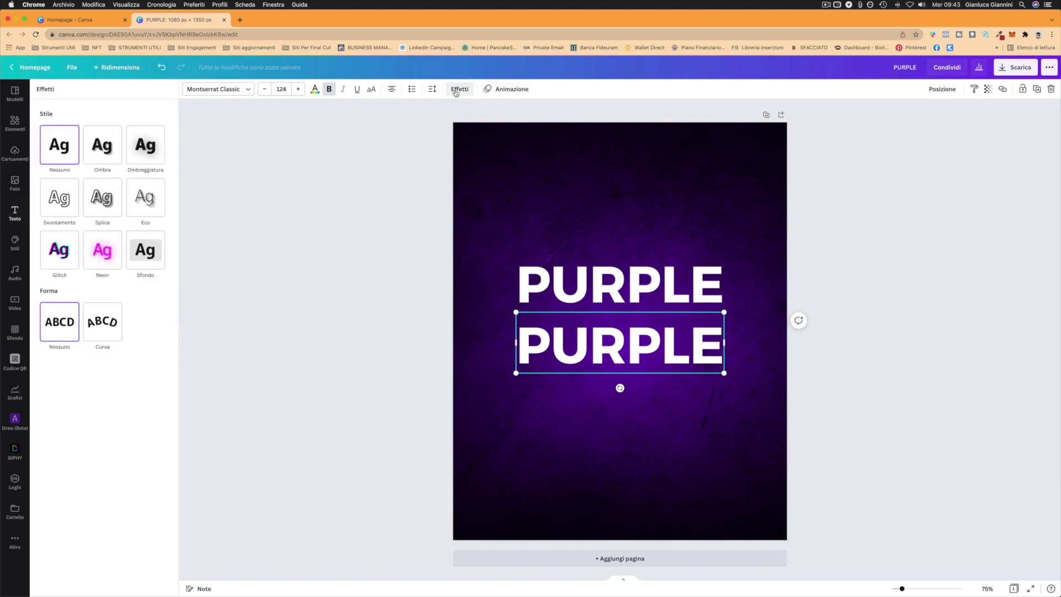
click(65, 202)
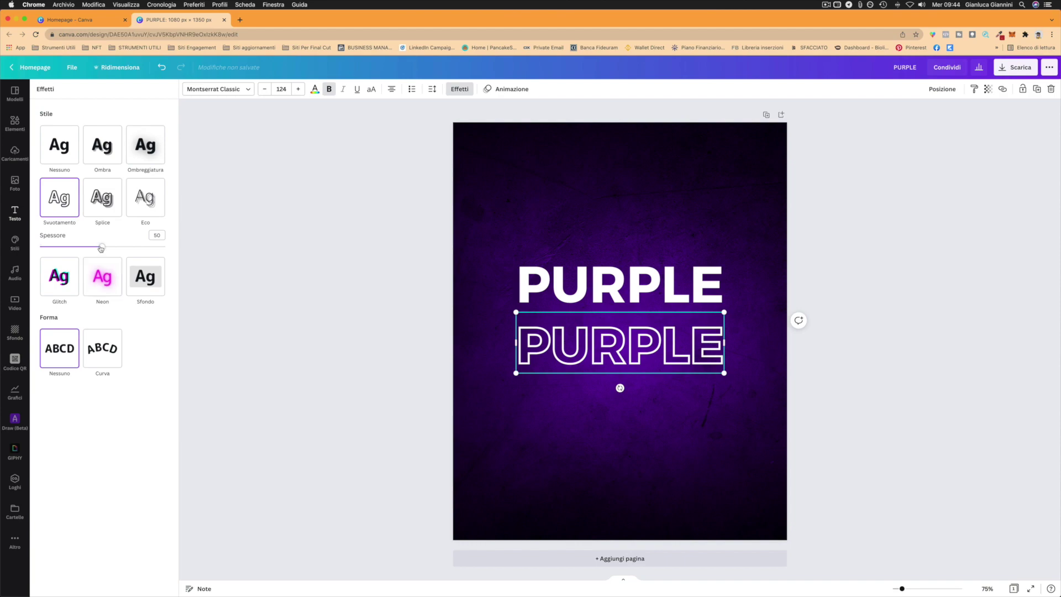
mouse_move(102, 247)
mouse_down()
mouse_move(30, 246)
mouse_move(50, 246)
mouse_up()
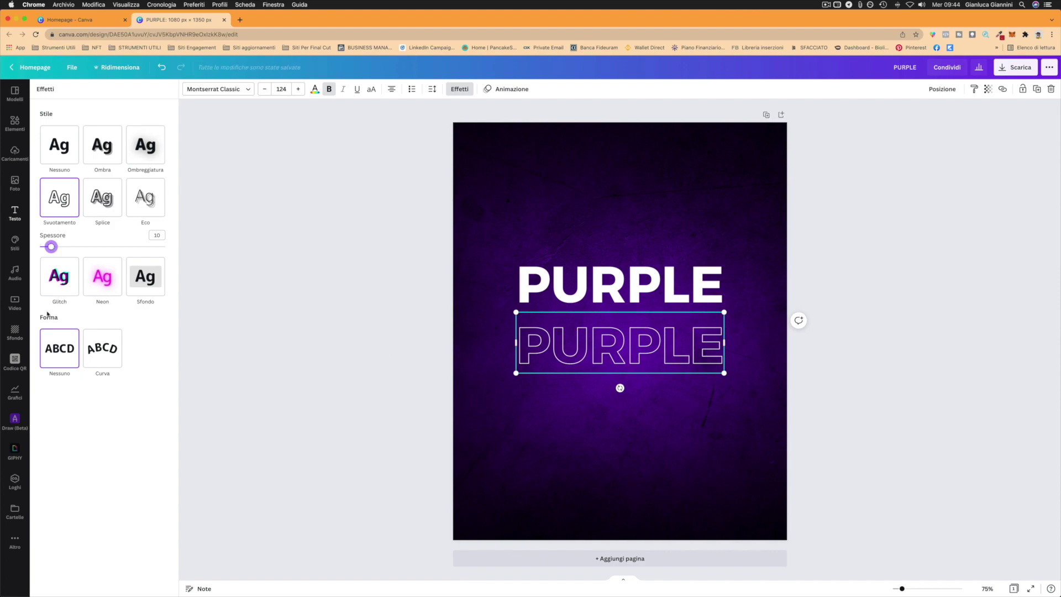
mouse_move(51, 246)
mouse_down()
mouse_move(163, 247)
mouse_move(18, 244)
mouse_move(51, 246)
mouse_up()
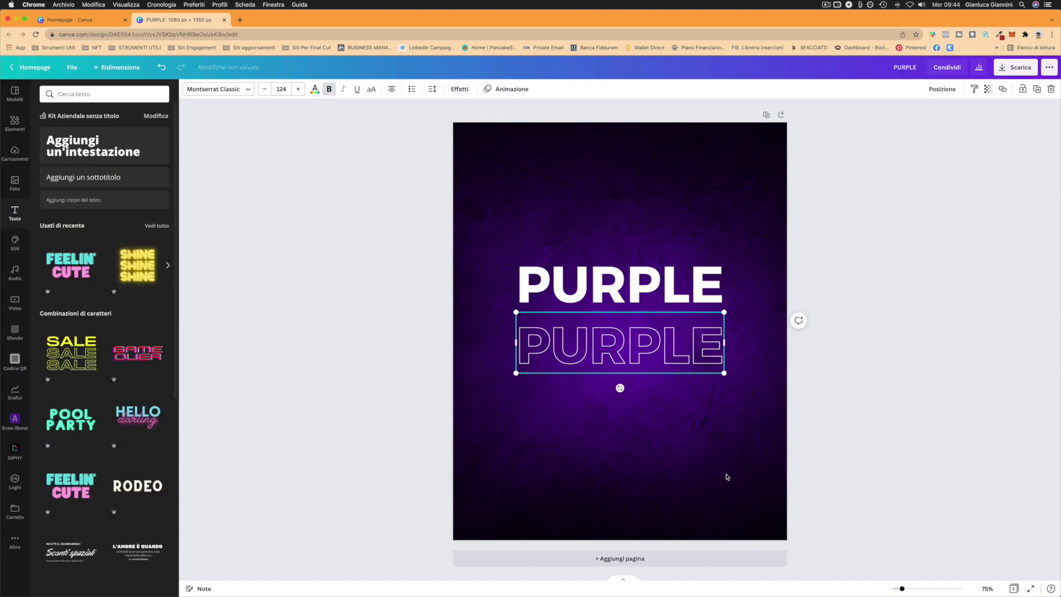
click(667, 447)
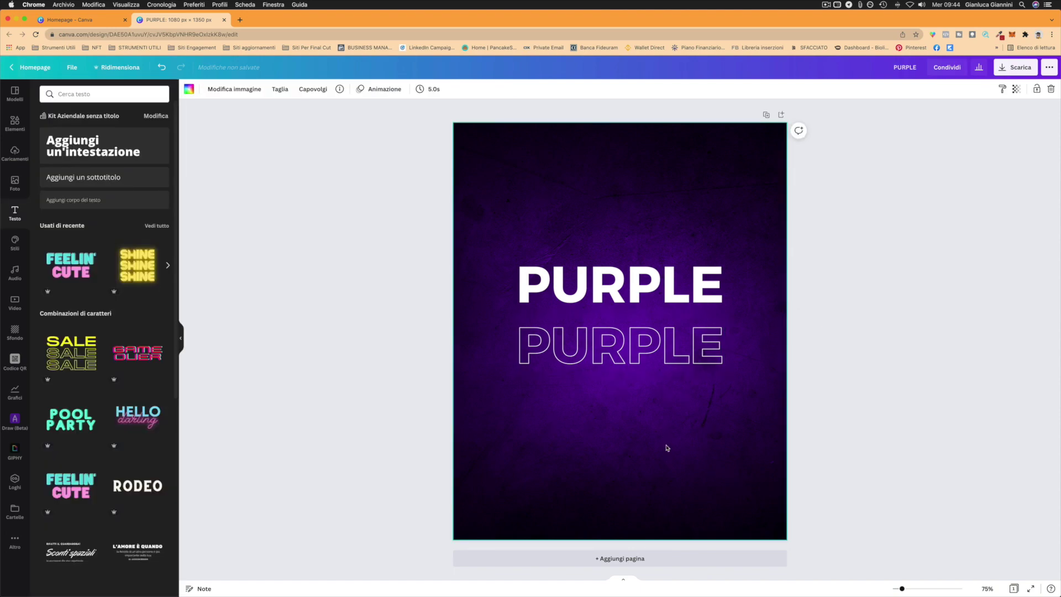
Step: Move the outlined PURPLE text slightly up so it sits closer beneath the solid one
click(674, 352)
mouse_move(672, 352)
mouse_down()
mouse_move(671, 291)
mouse_move(671, 352)
mouse_up()
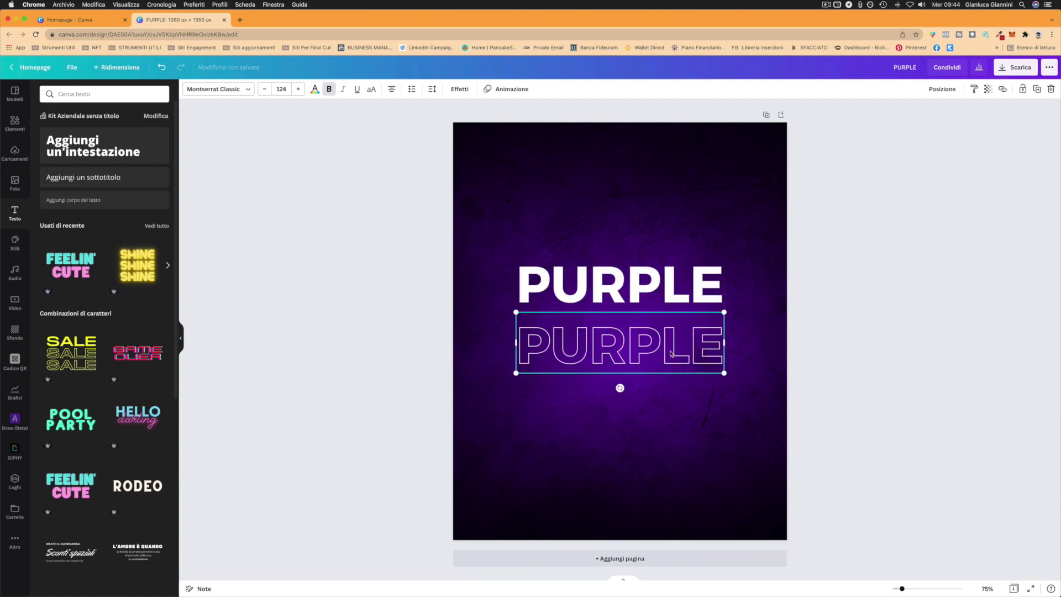
drag(671, 354, 671, 348)
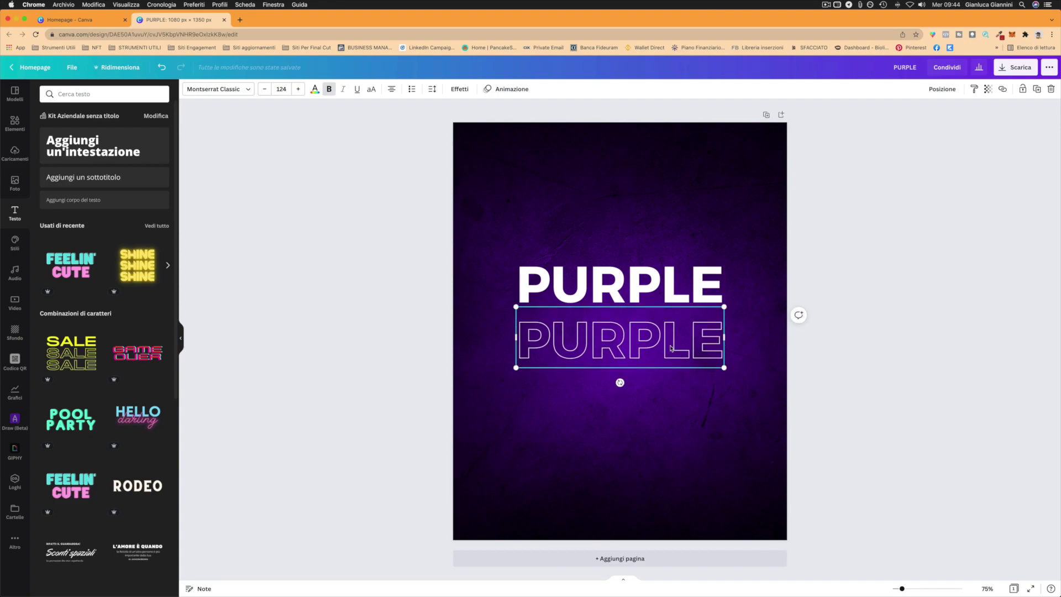
Step: Enlarge the solid and outlined PURPLE texts together so they span most of the page width, centred on the page
drag(743, 221, 517, 425)
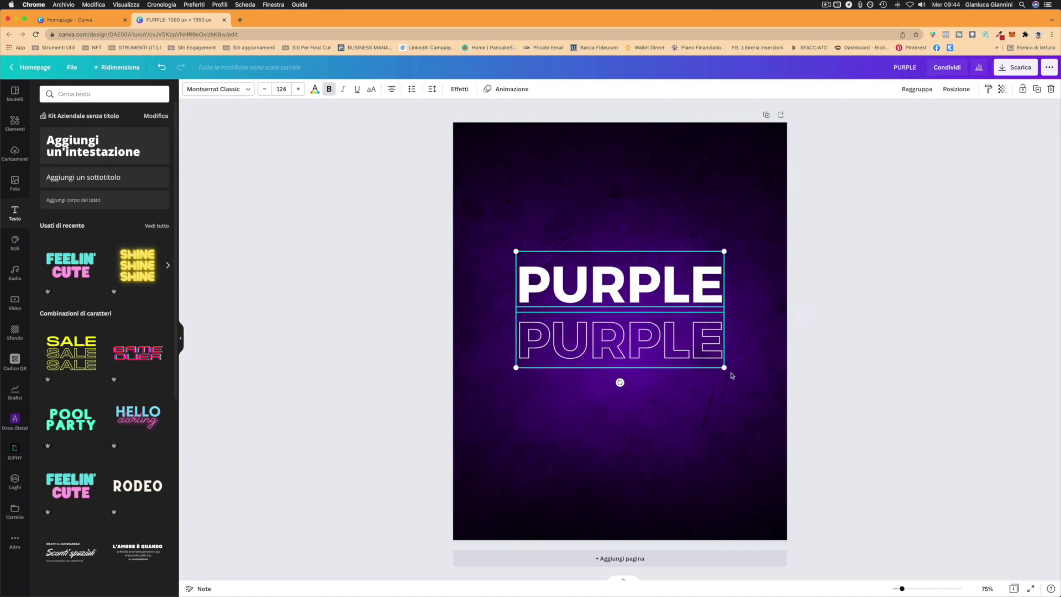
drag(725, 368, 694, 380)
click(846, 372)
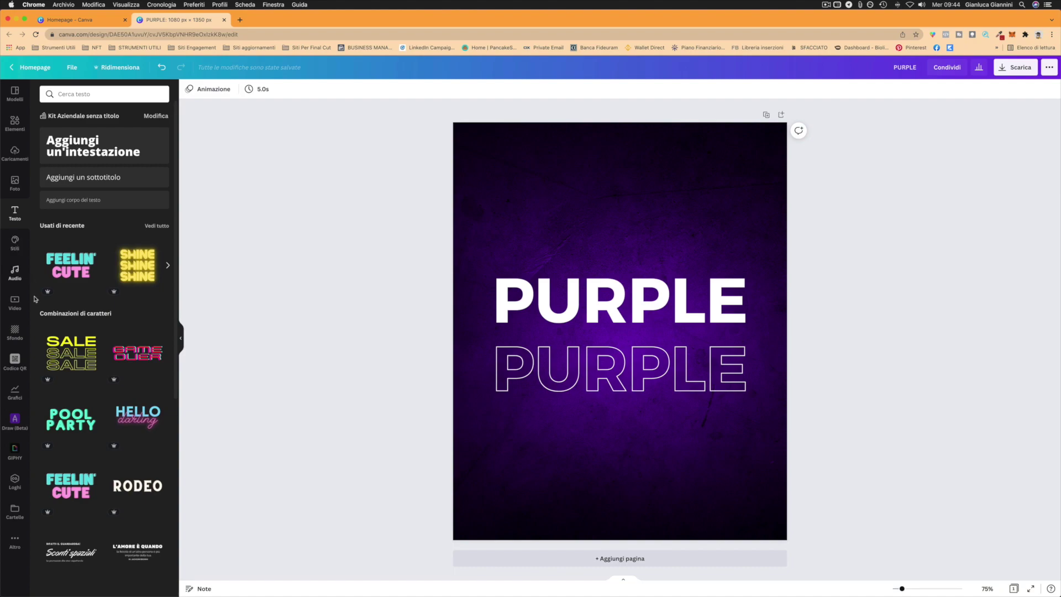
Step: Try the GIPHY sticker of the thumbs-up man in the Astros jersey on the lower part of the page
click(15, 542)
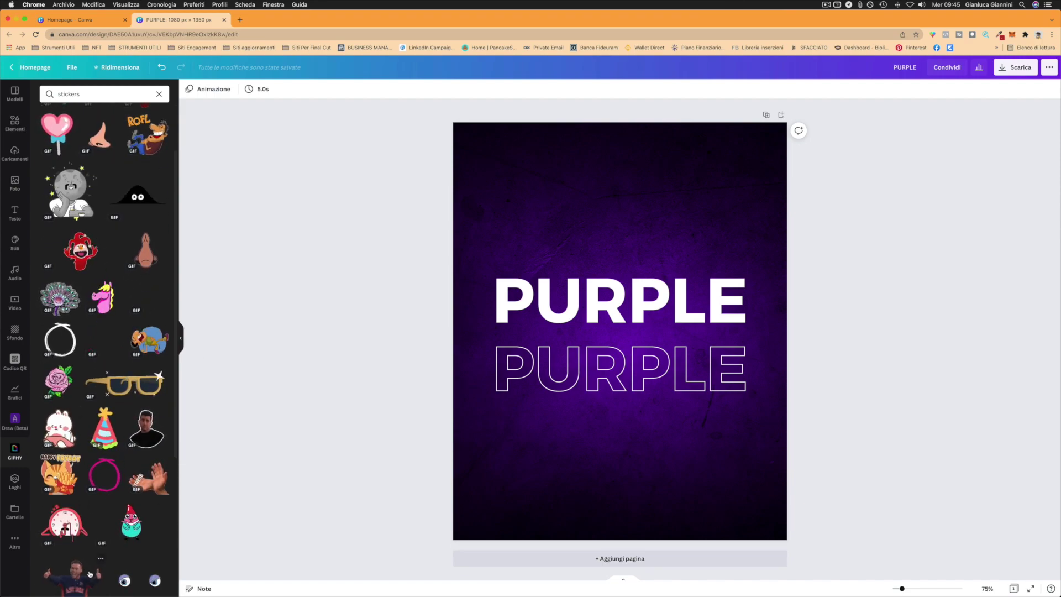
drag(80, 515, 624, 436)
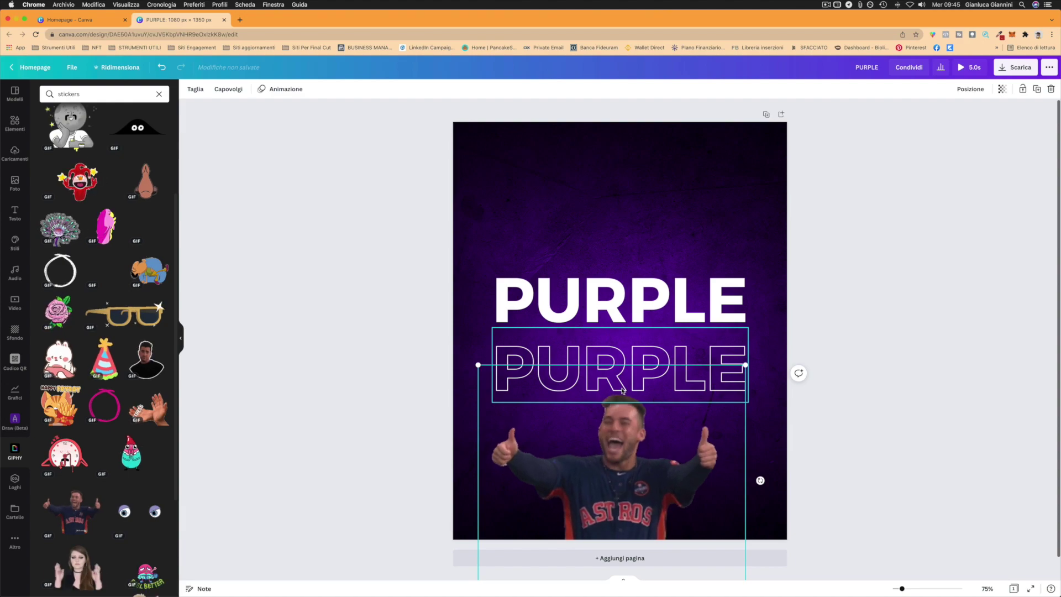
key(Delete)
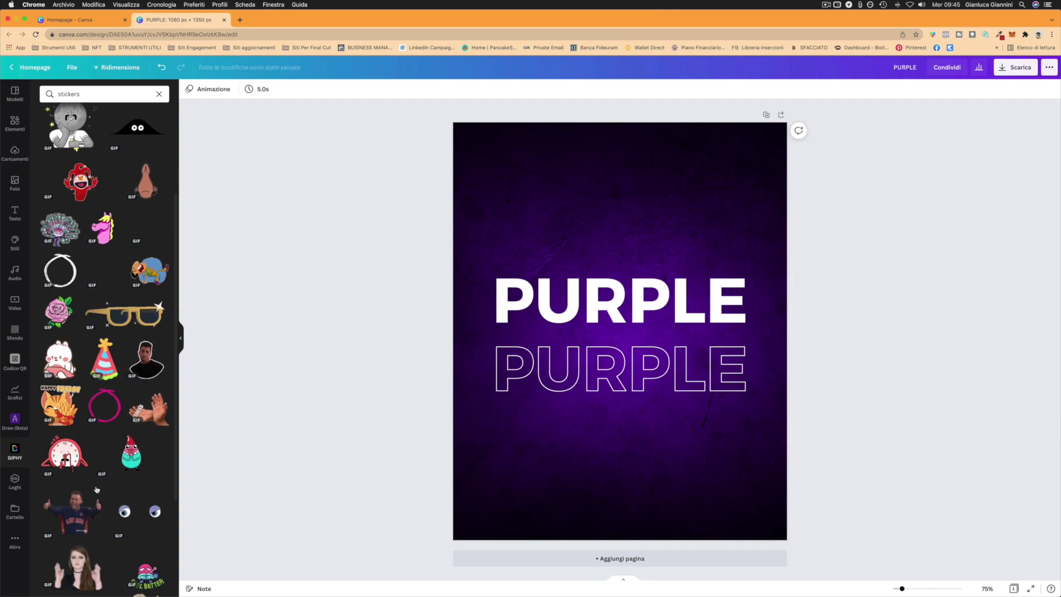
Step: Add the GIPHY sticker of the man in the red UNITED STATES shirt and lower it to the page's bottom edge, below the outlined text
scroll(97, 490, down, 2)
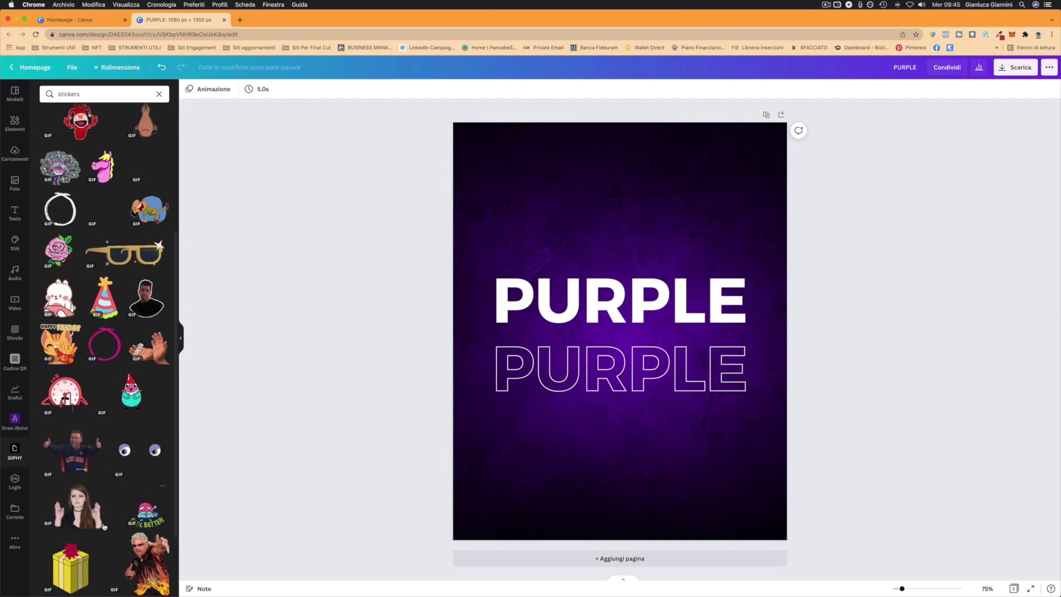
scroll(141, 571, down, 3)
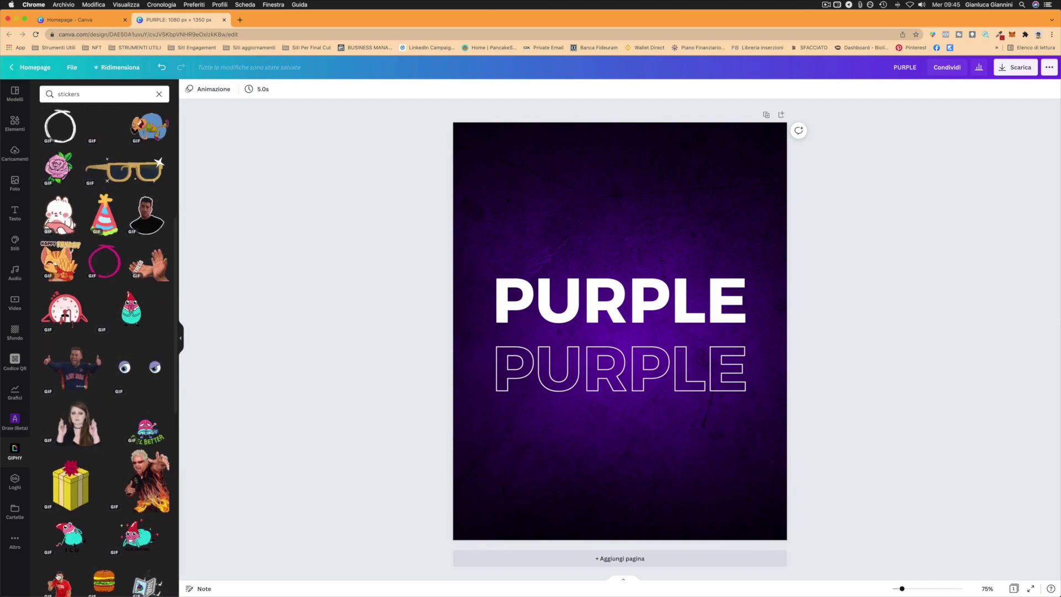
click(60, 583)
drag(604, 435, 604, 550)
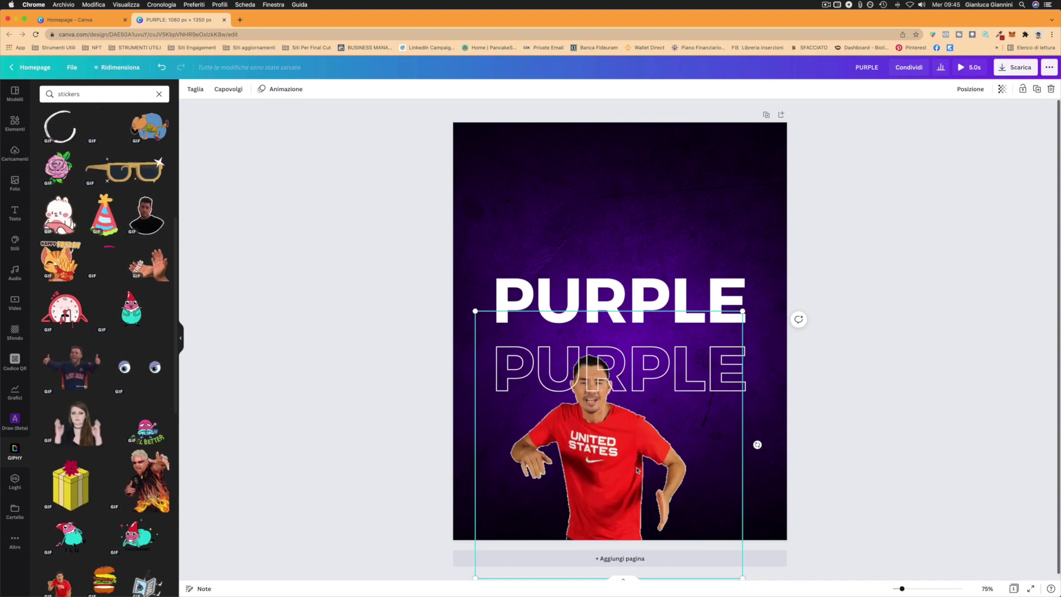
drag(608, 455, 601, 496)
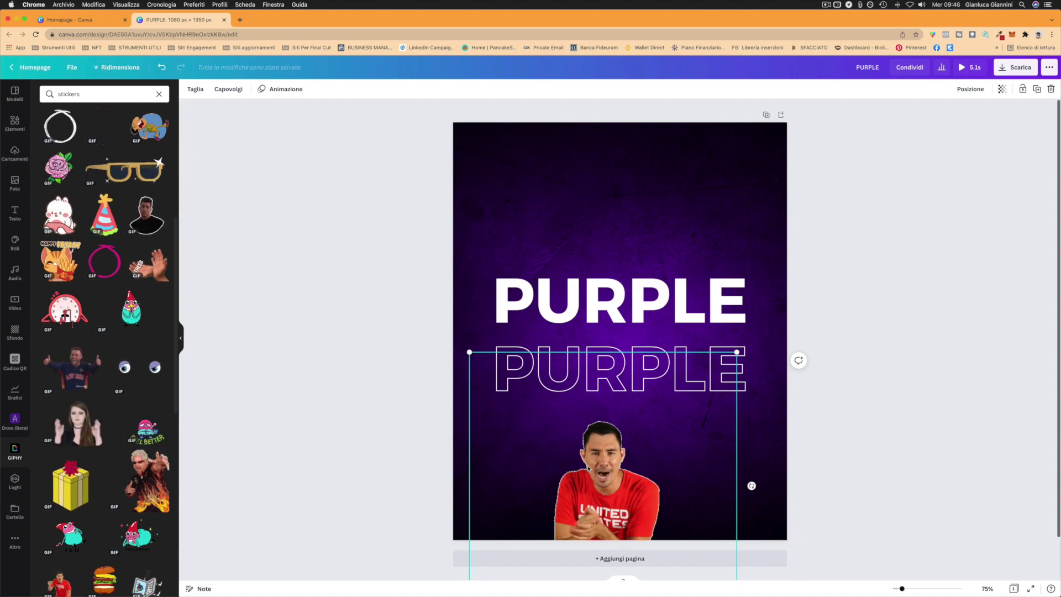
Step: Remove the sticker of the man in the red UNITED STATES shirt and try the teal bird sticker below the outlined text
key(Delete)
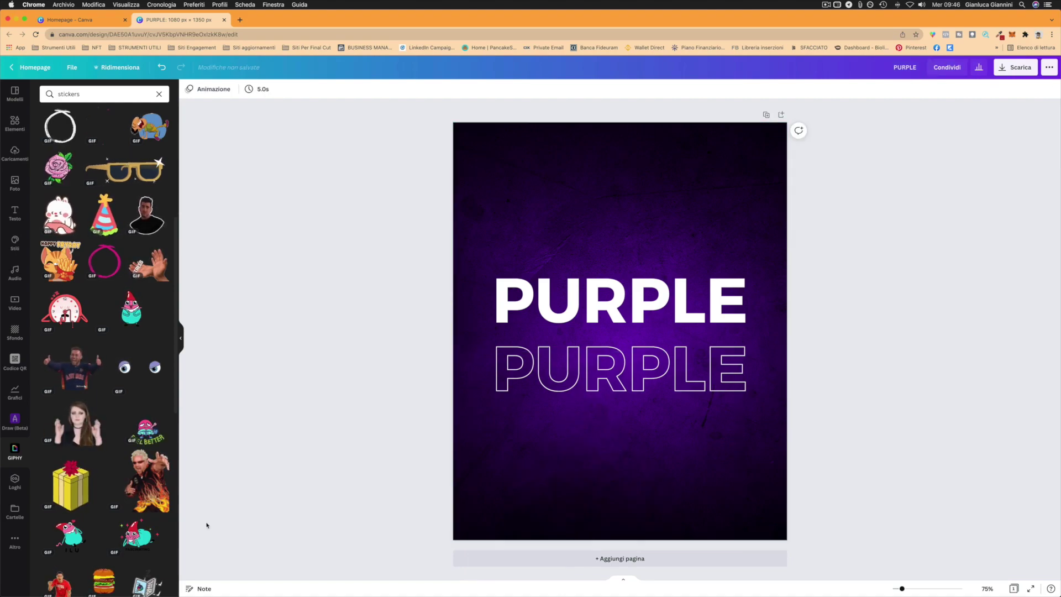
click(69, 535)
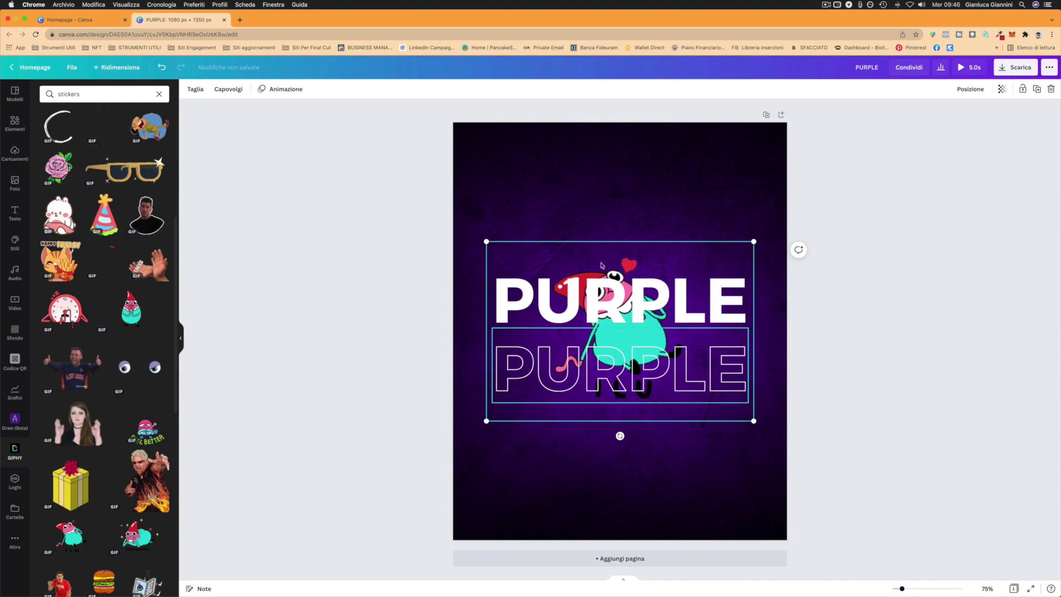
drag(604, 246, 610, 400)
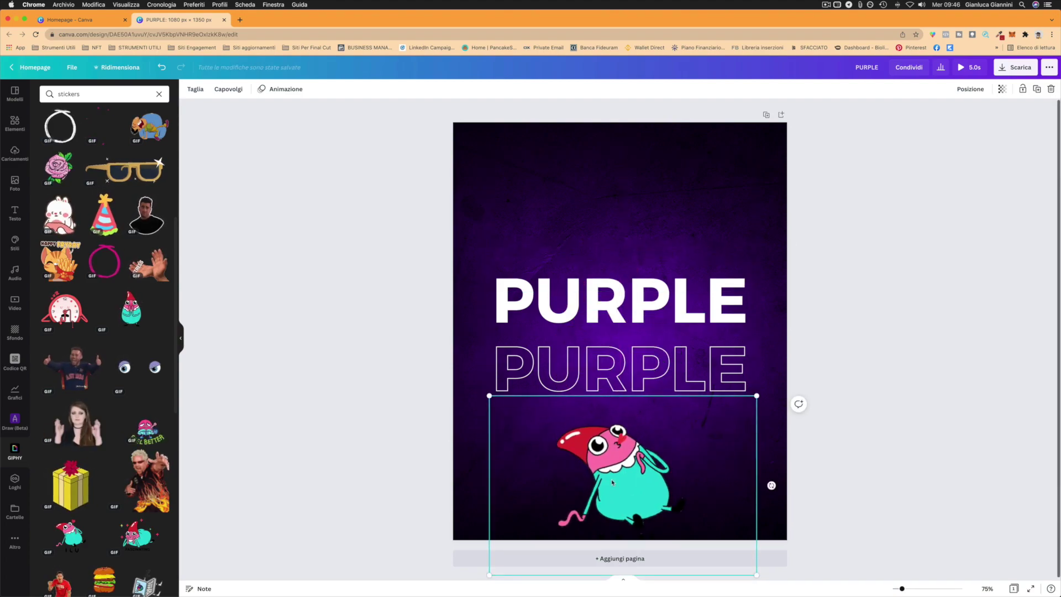
key(Delete)
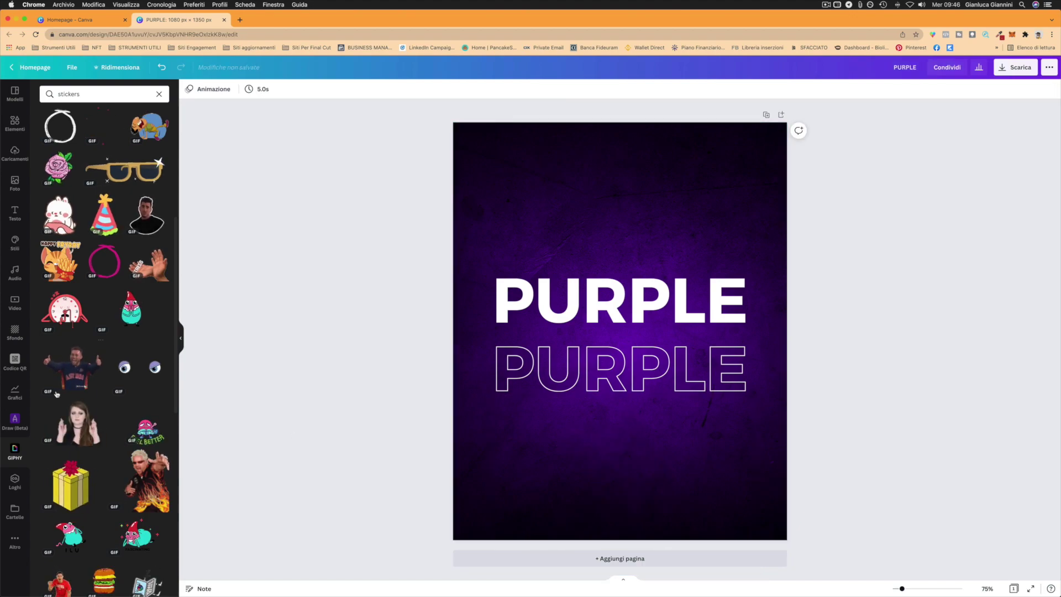
Step: Try the GIPHY sticker of the purple OK BYE animal on the lower part of the page
scroll(106, 388, down, 5)
scroll(100, 409, down, 4)
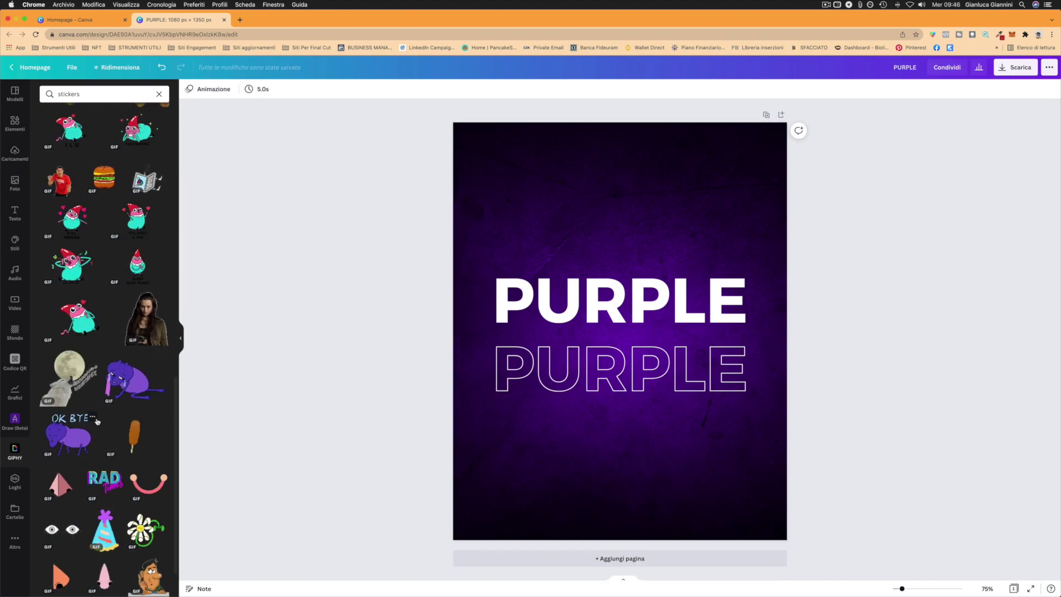
click(70, 441)
drag(644, 429, 635, 523)
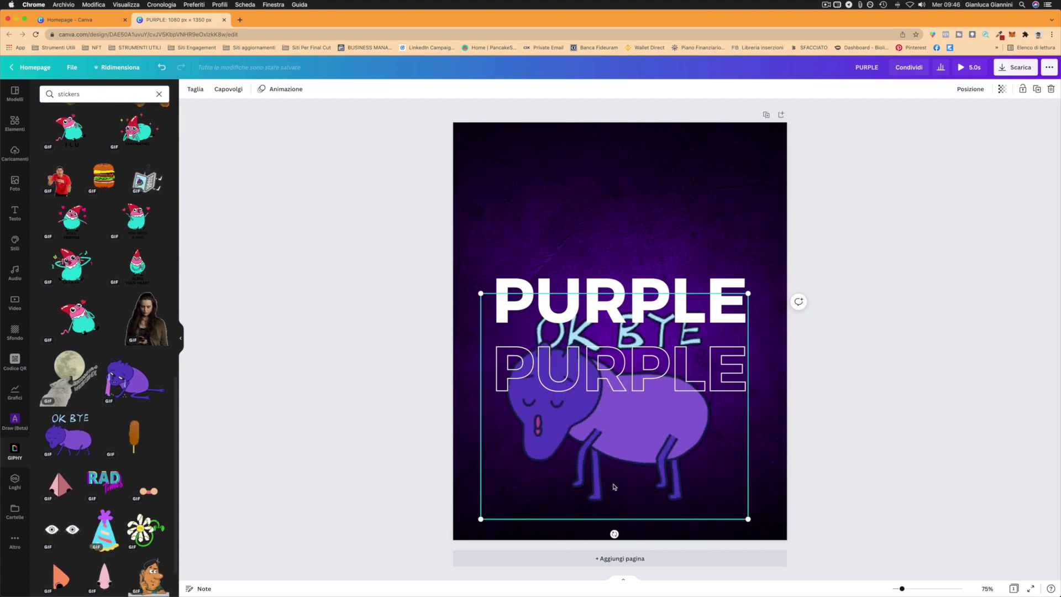
key(Delete)
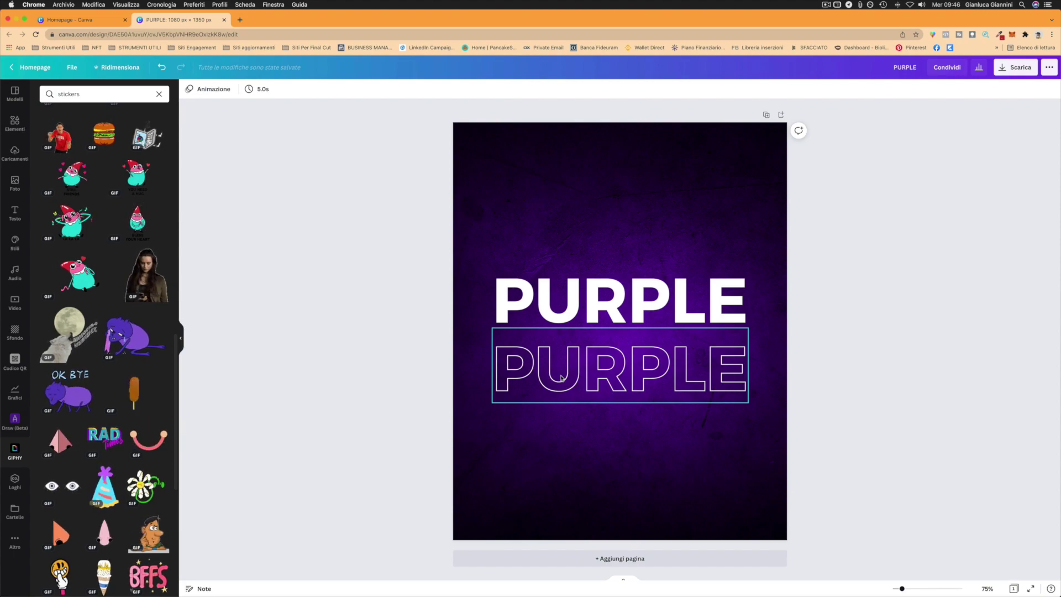
Step: Lower the solid PURPLE text towards the page's middle and place the outlined PURPLE text exactly over it
click(561, 390)
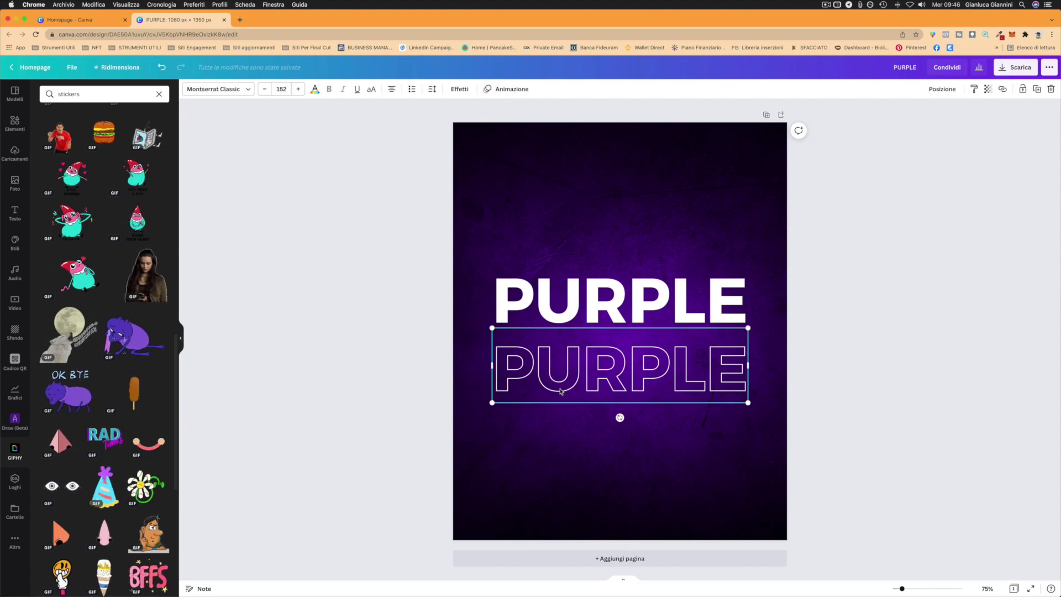
drag(634, 292, 633, 323)
mouse_move(646, 387)
mouse_down()
mouse_move(644, 348)
mouse_move(649, 378)
mouse_up()
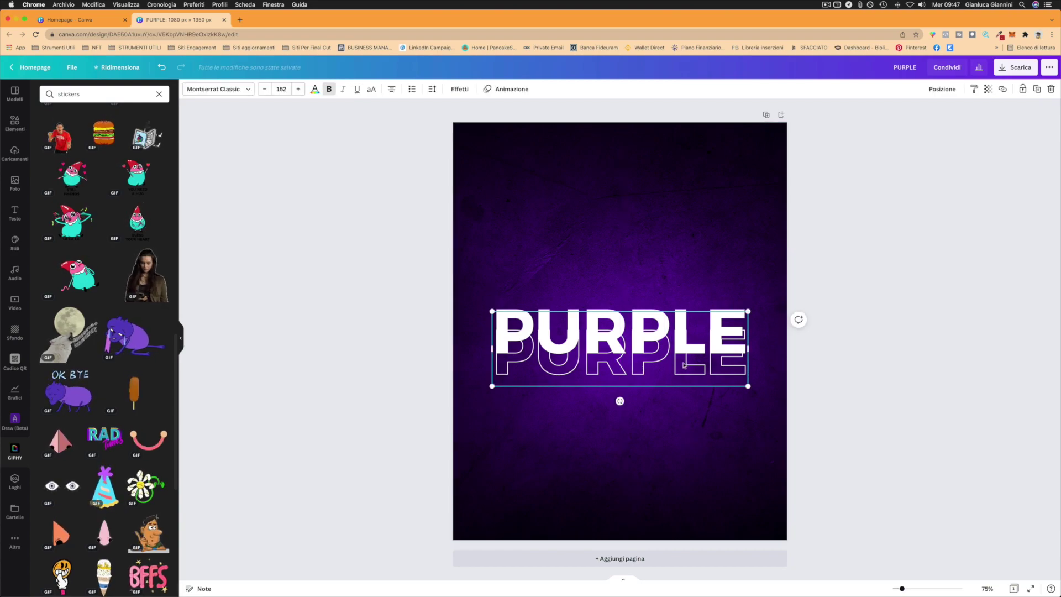
mouse_move(685, 369)
mouse_down()
mouse_move(683, 349)
mouse_move(683, 376)
mouse_up()
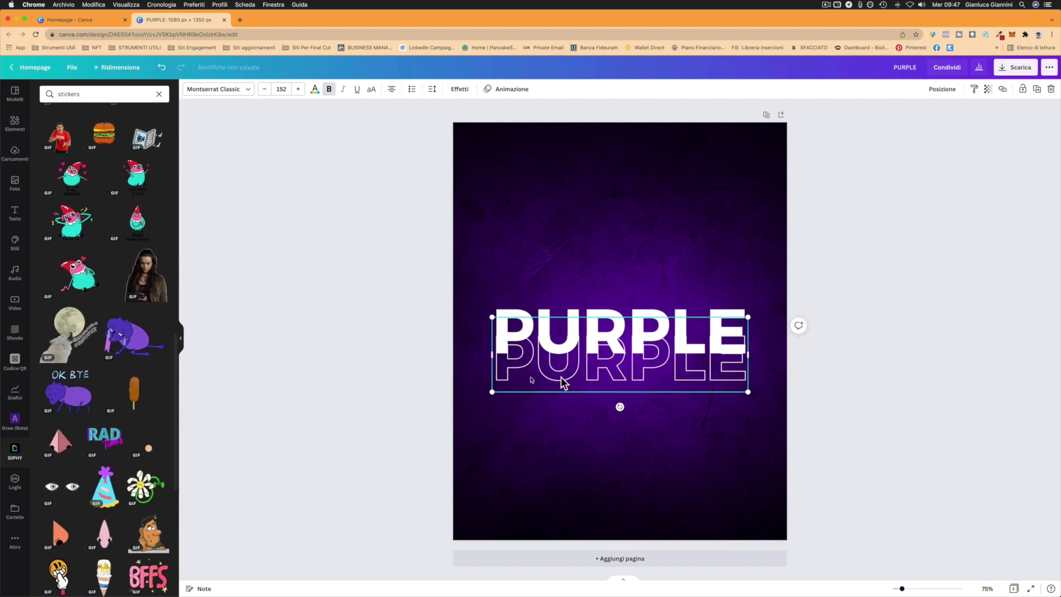
drag(636, 381, 683, 346)
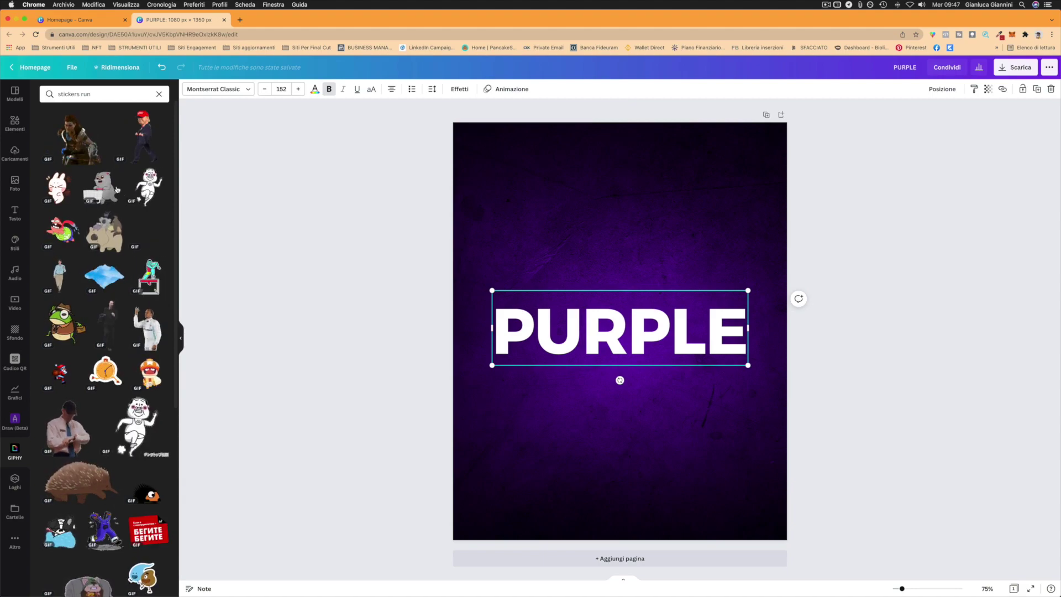
Step: Try the grey animal sticker and the small red running character from the "stickers run" GIPHY results on the page
click(102, 193)
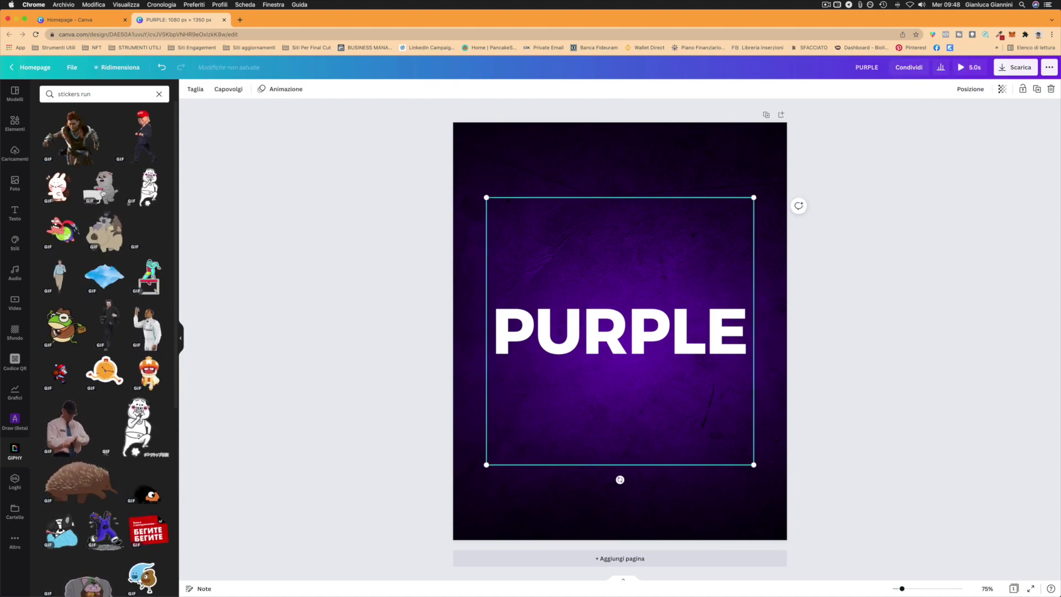
key(Delete)
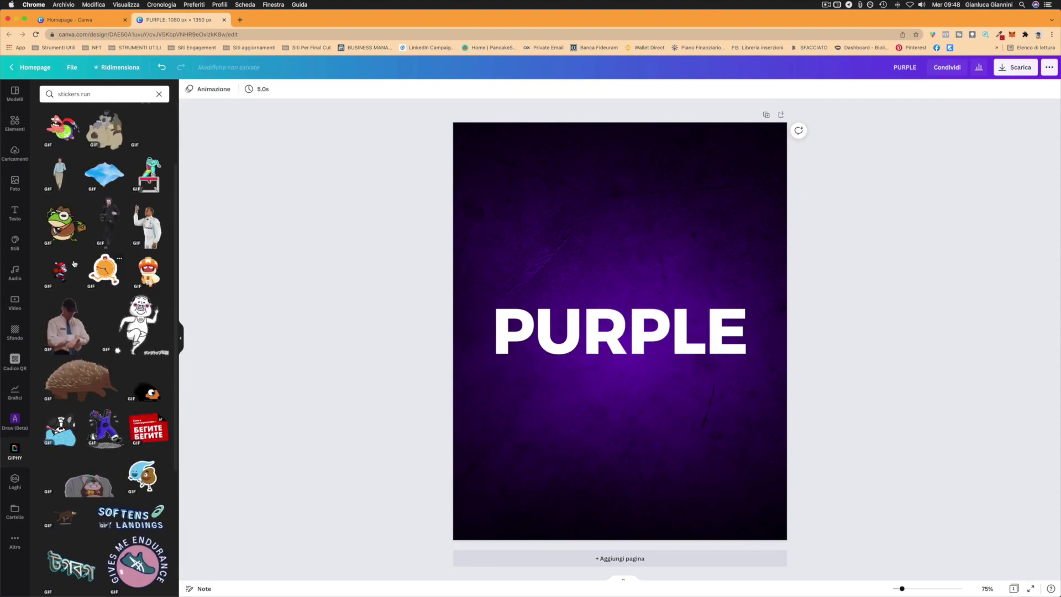
click(61, 270)
key(Delete)
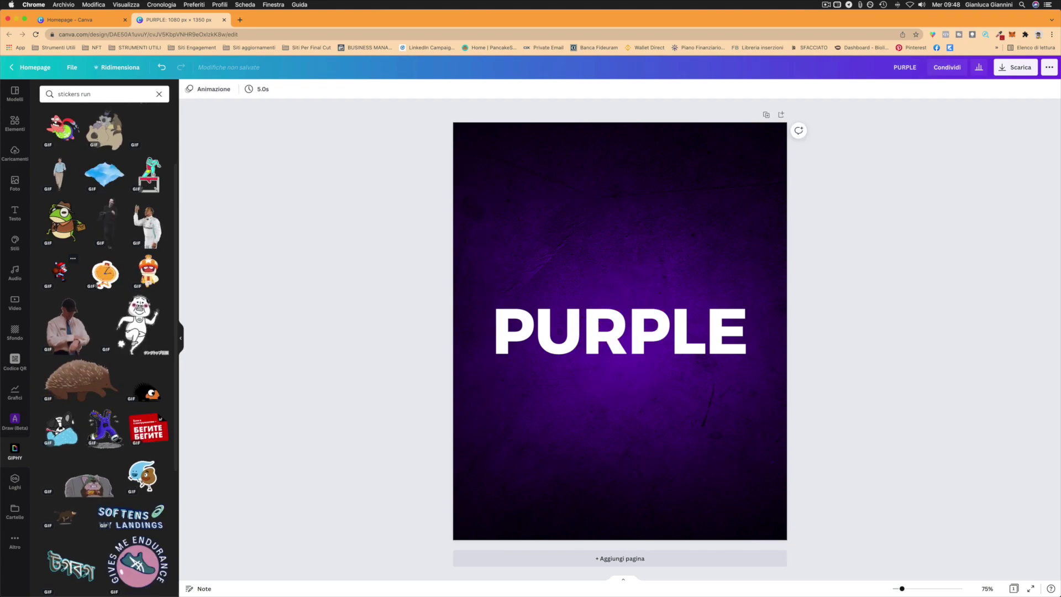
Step: Try the GIPHY stickers of the runner with the blue headband and the bear in green overalls behind the PURPLE text
scroll(76, 300, down, 5)
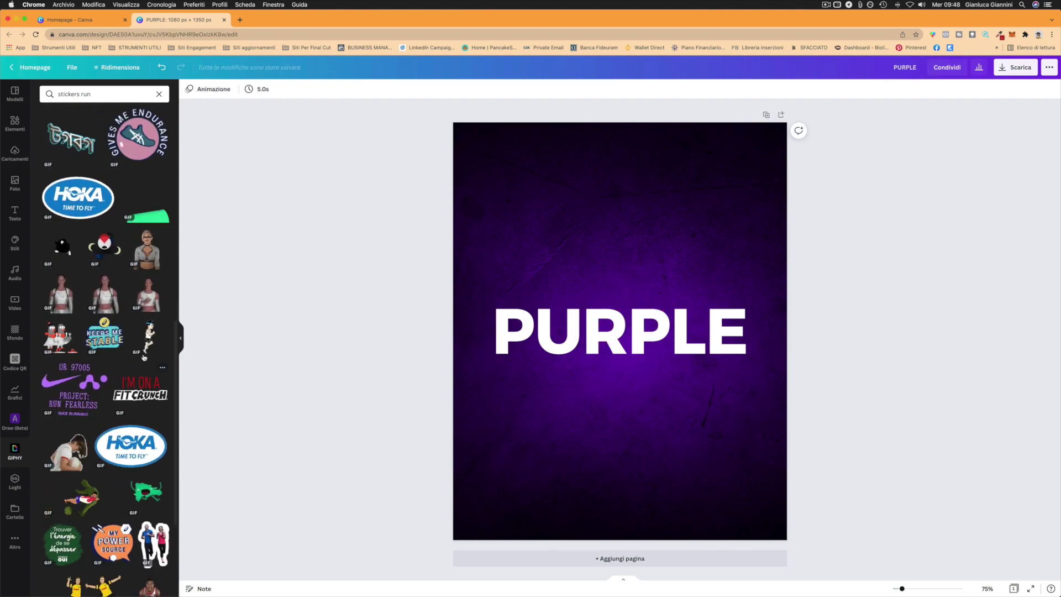
click(149, 335)
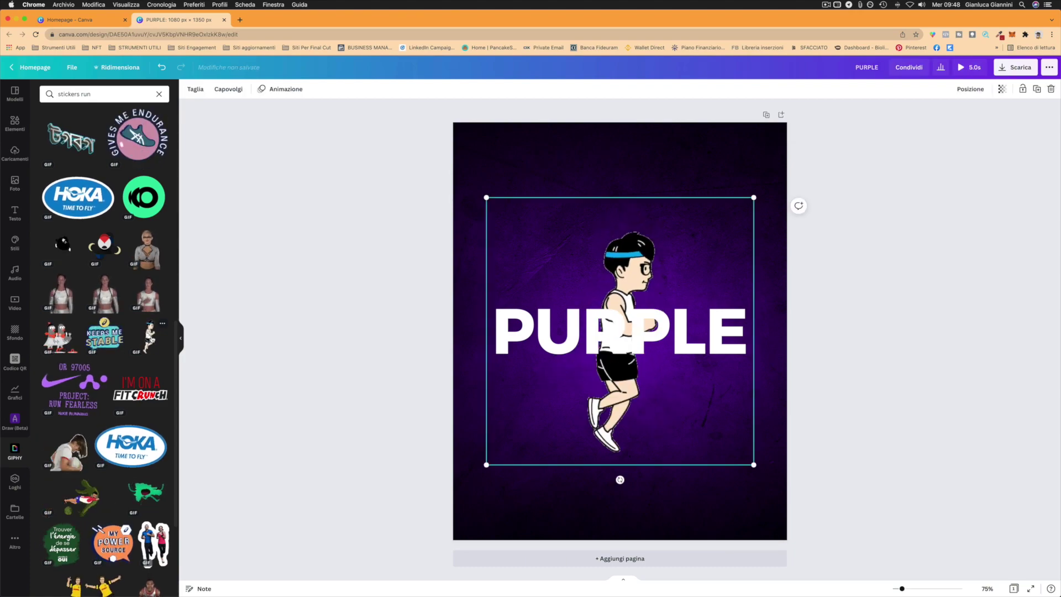
key(Delete)
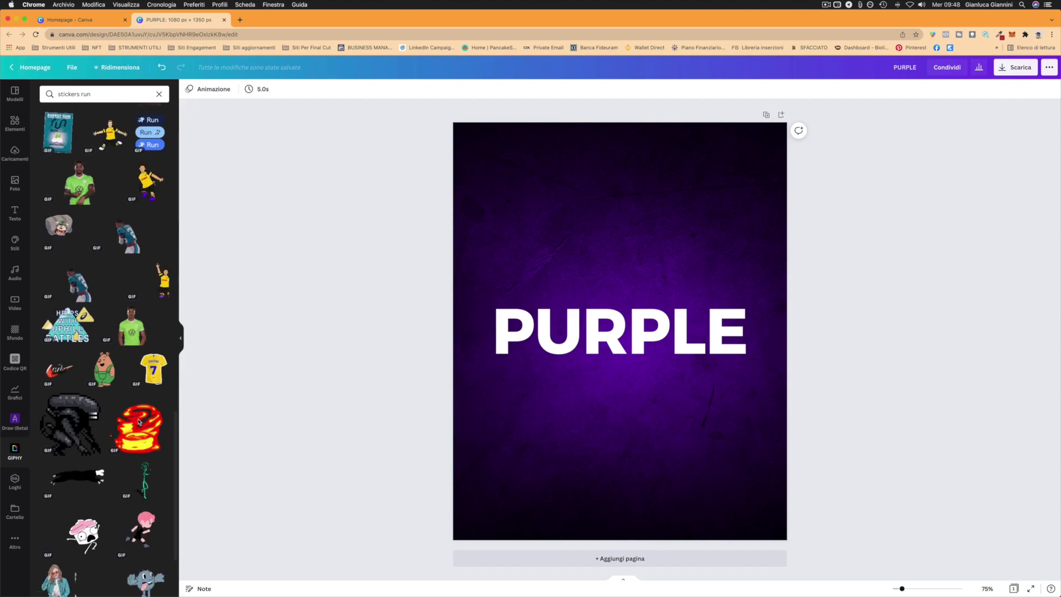
click(105, 369)
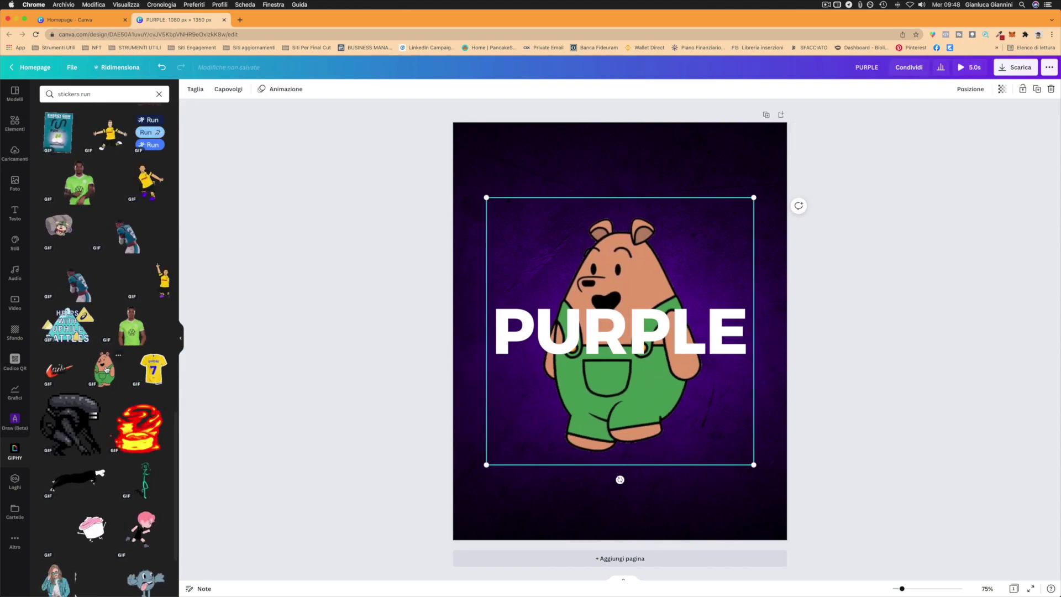
key(Delete)
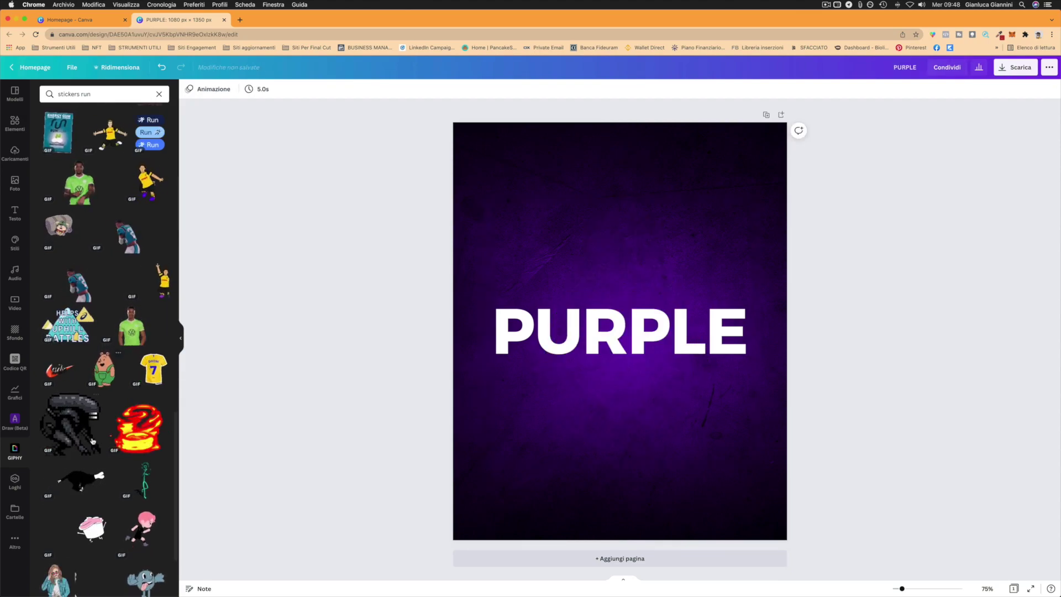
Step: Try the GIPHY stickers of the running black-and-white animal and the pink-haired runner behind the PURPLE text
scroll(93, 440, down, 1)
click(83, 457)
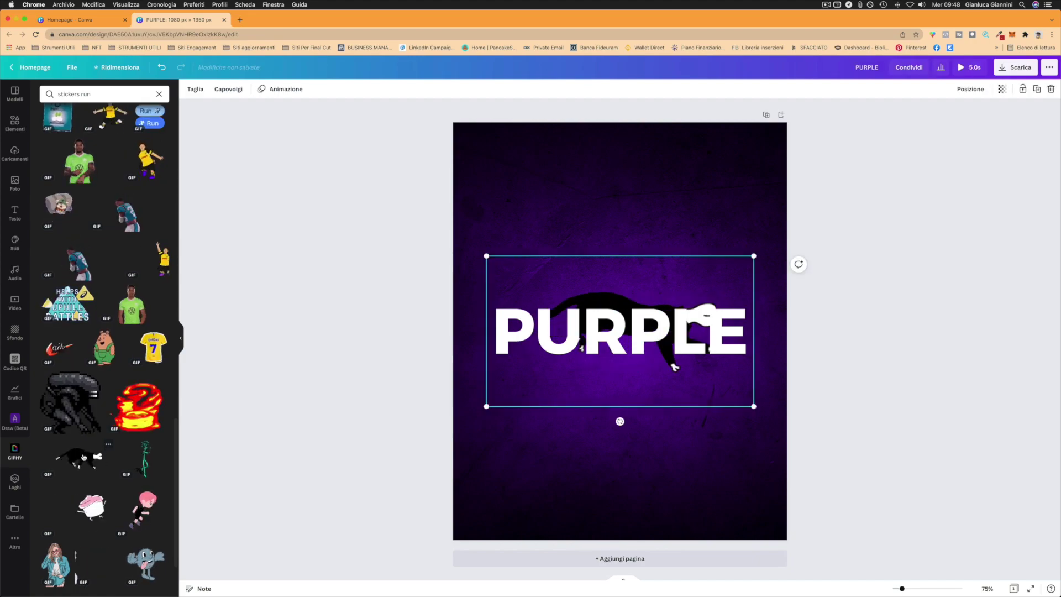
key(Delete)
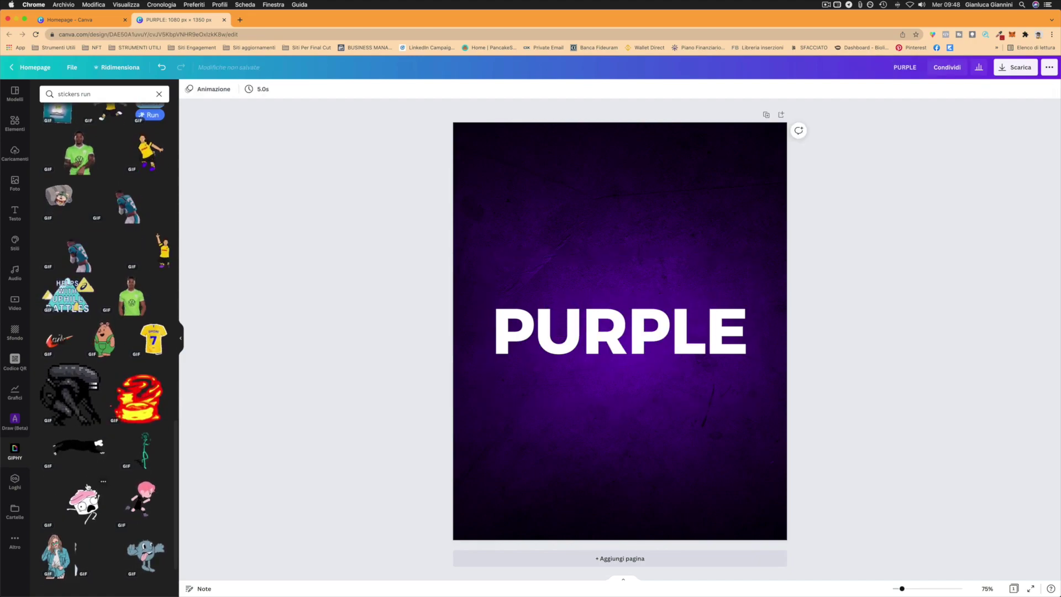
click(126, 492)
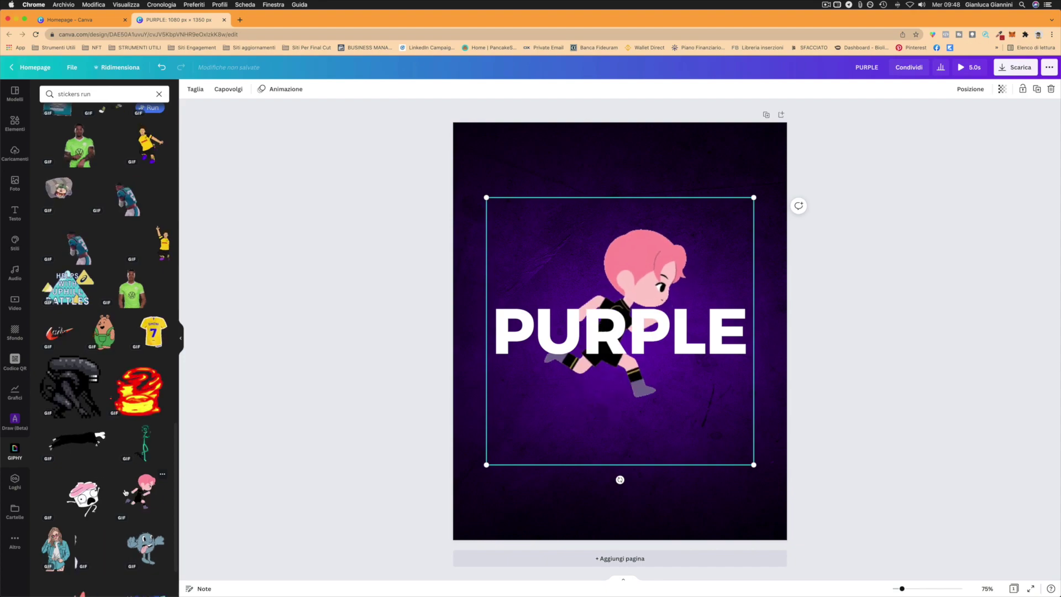
key(Delete)
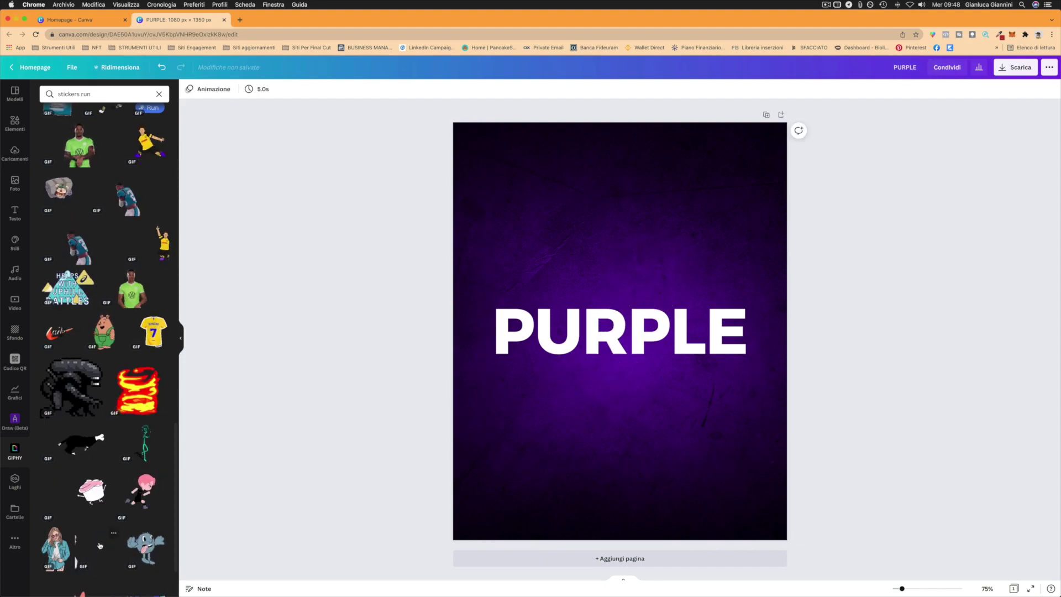
Step: Try the GIPHY stickers of the blonde woman in the white shirt and the purple caterpillar on the page
click(91, 493)
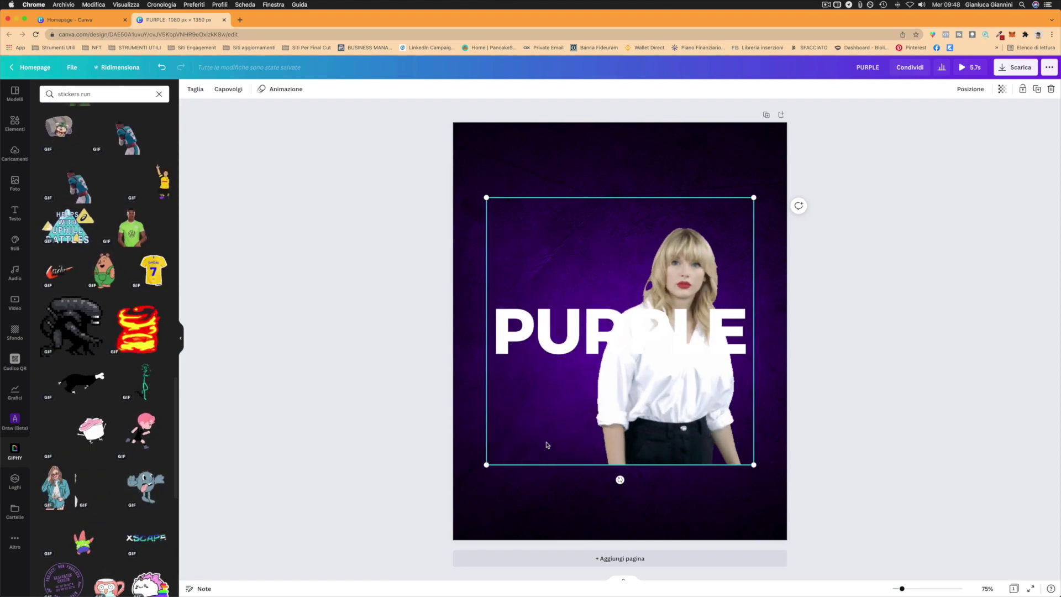
key(BackSpace)
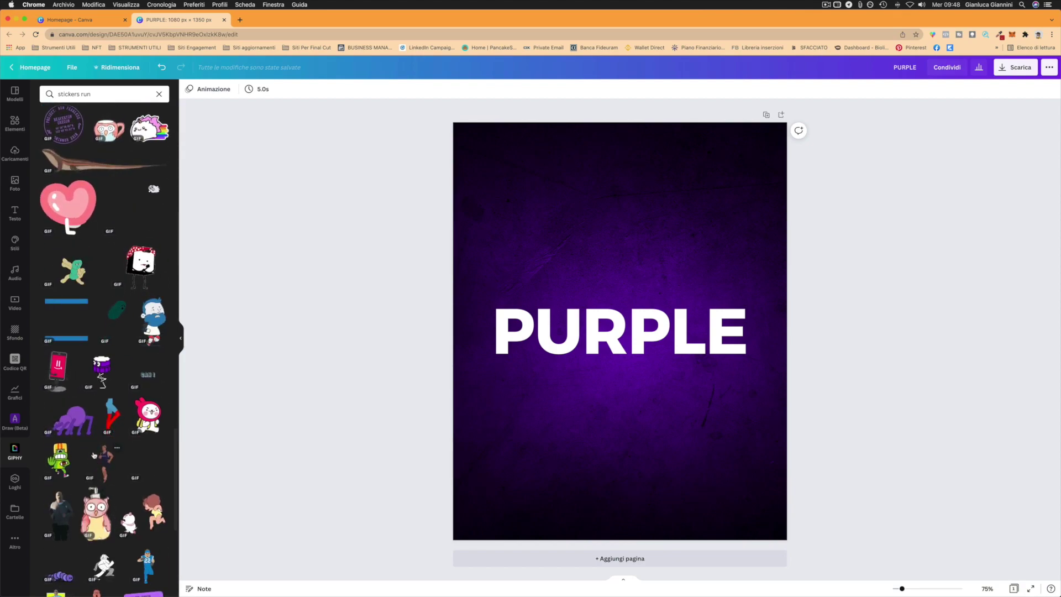
click(61, 575)
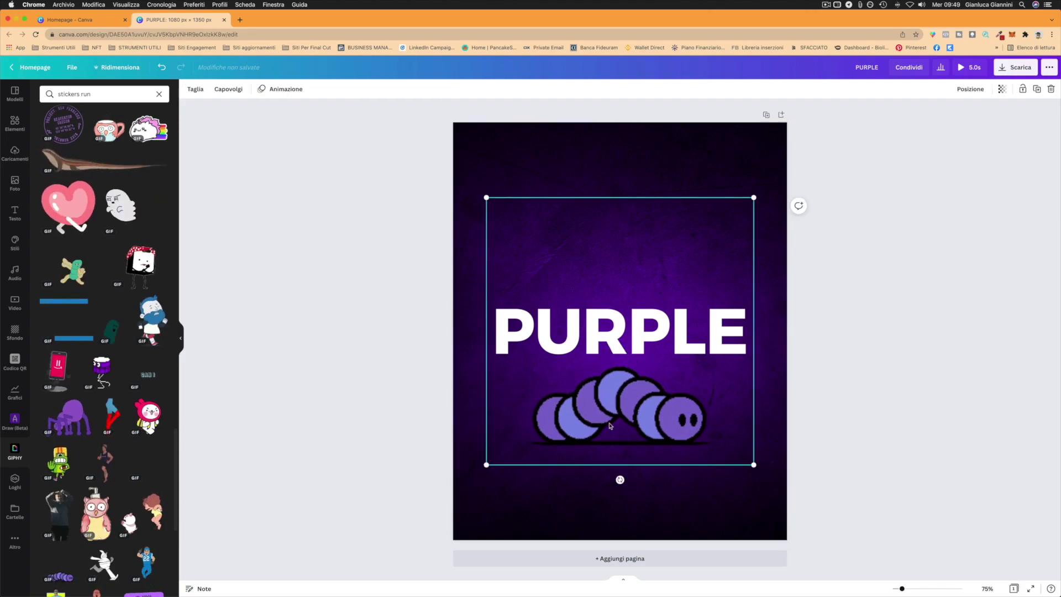
key(Delete)
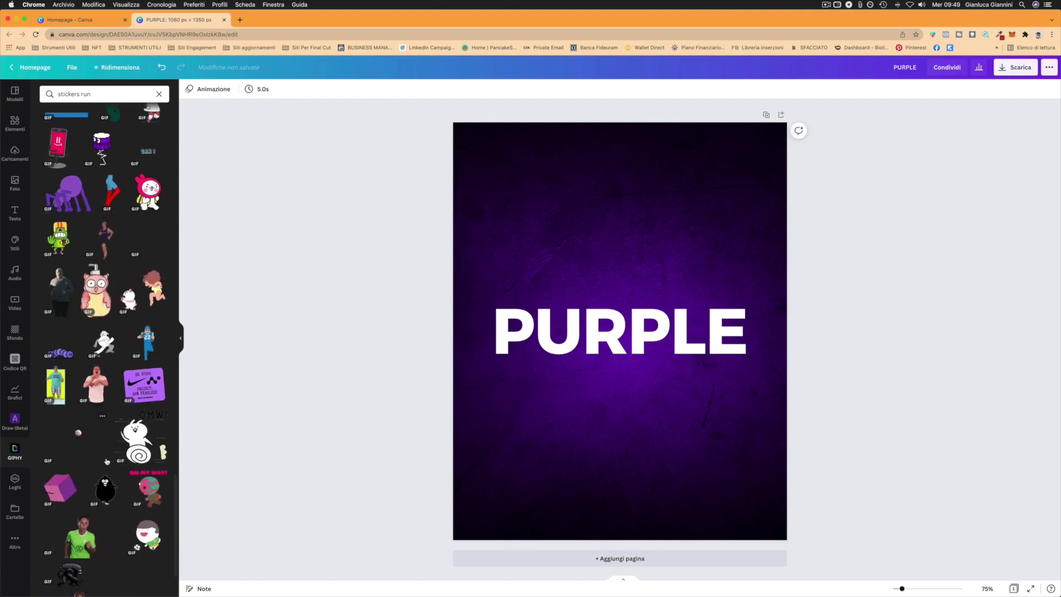
Step: Try the GIPHY stickers of the running man and the round grey bird behind the PURPLE text
scroll(106, 462, down, 1)
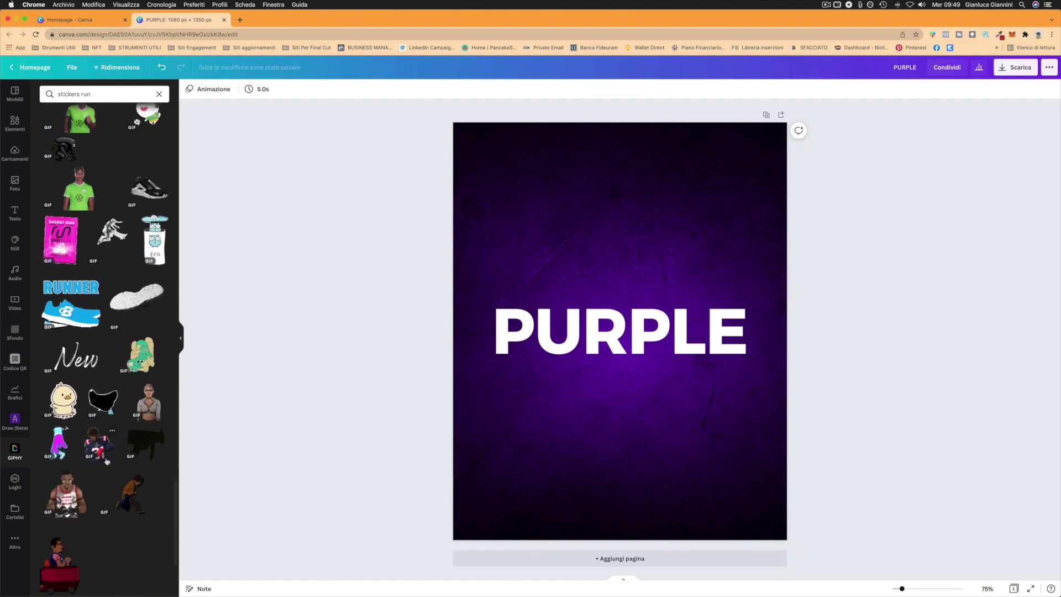
click(135, 501)
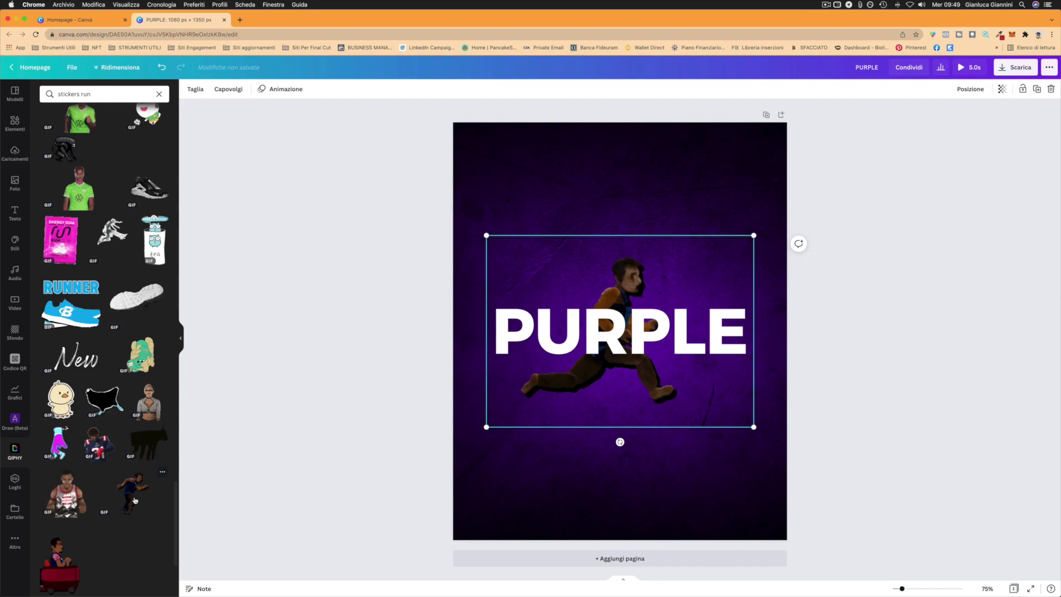
key(BackSpace)
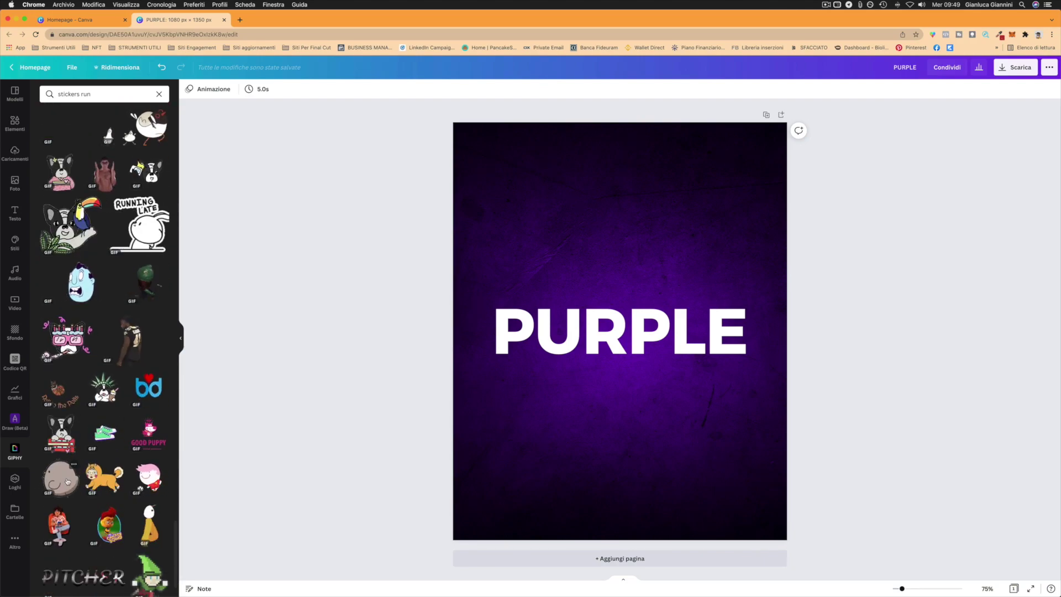
click(61, 478)
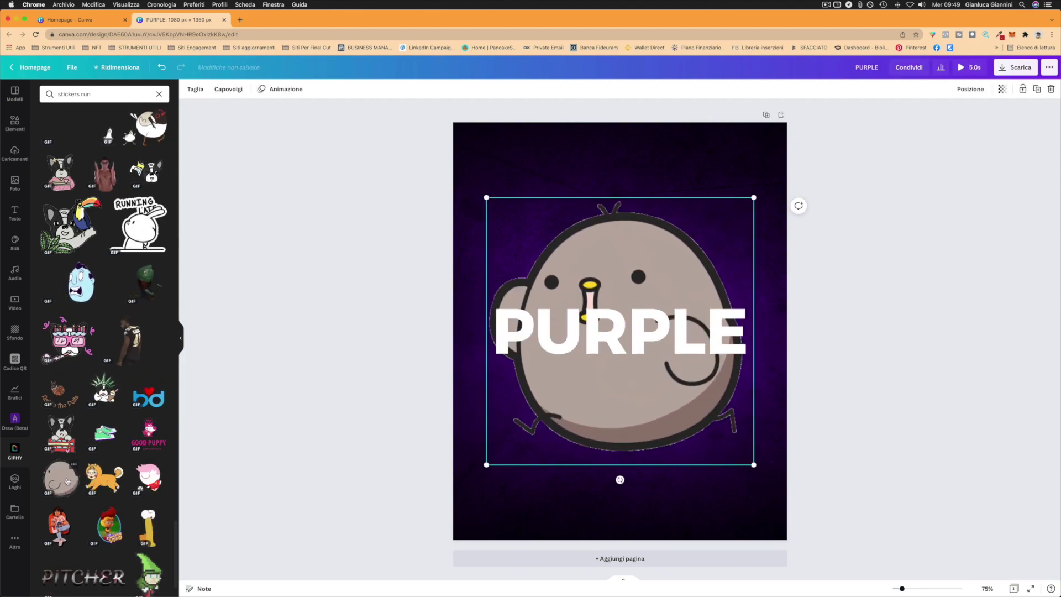
key(Delete)
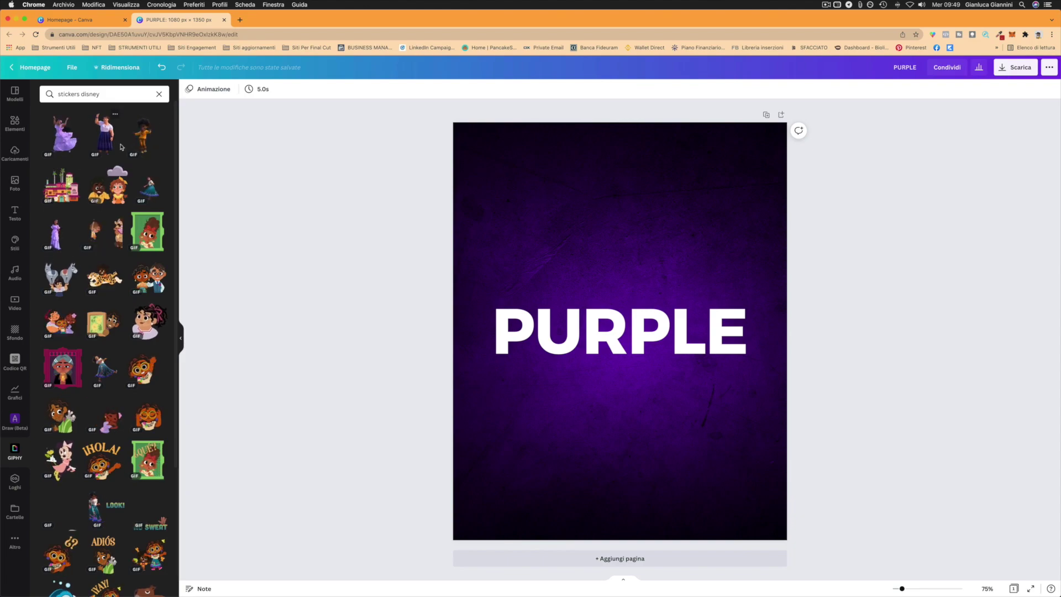
Step: Try the lilac-dress dancer from the "stickers disney" GIPHY results, replacing it with the pointing girl in the embroidered skirt
click(64, 139)
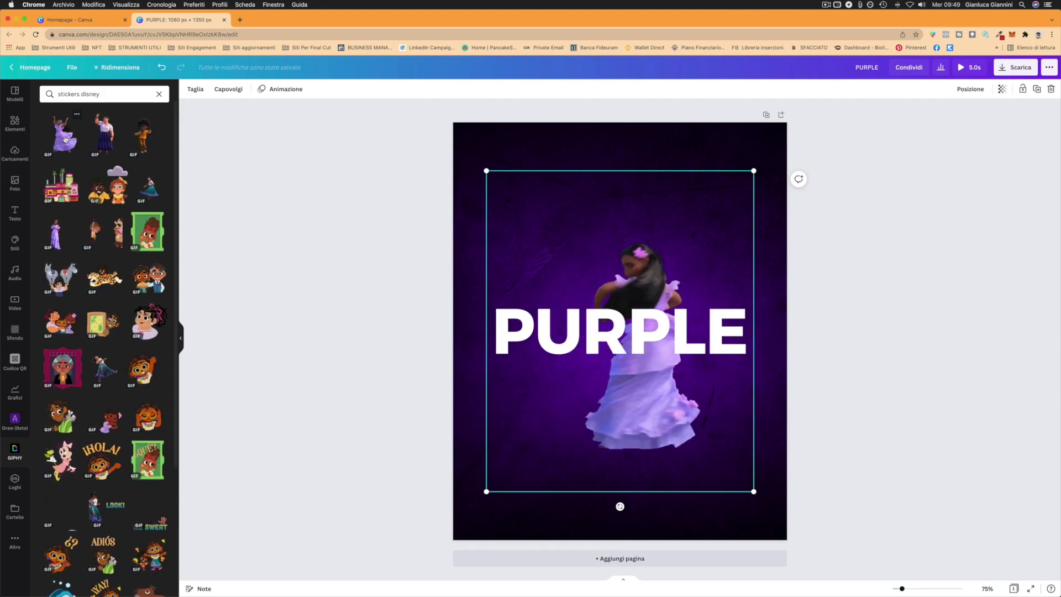
key(Delete)
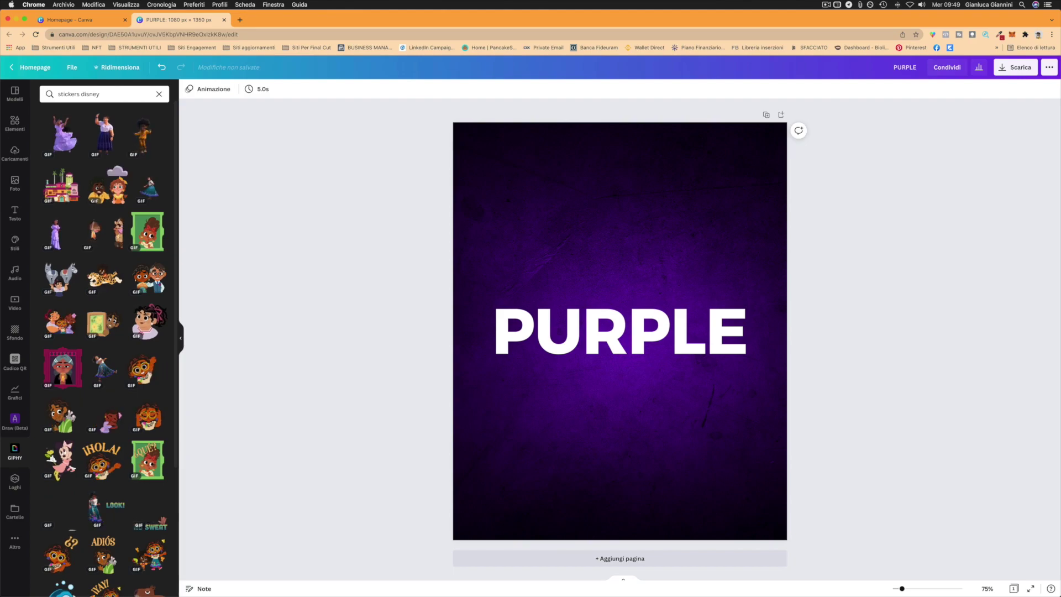
click(102, 365)
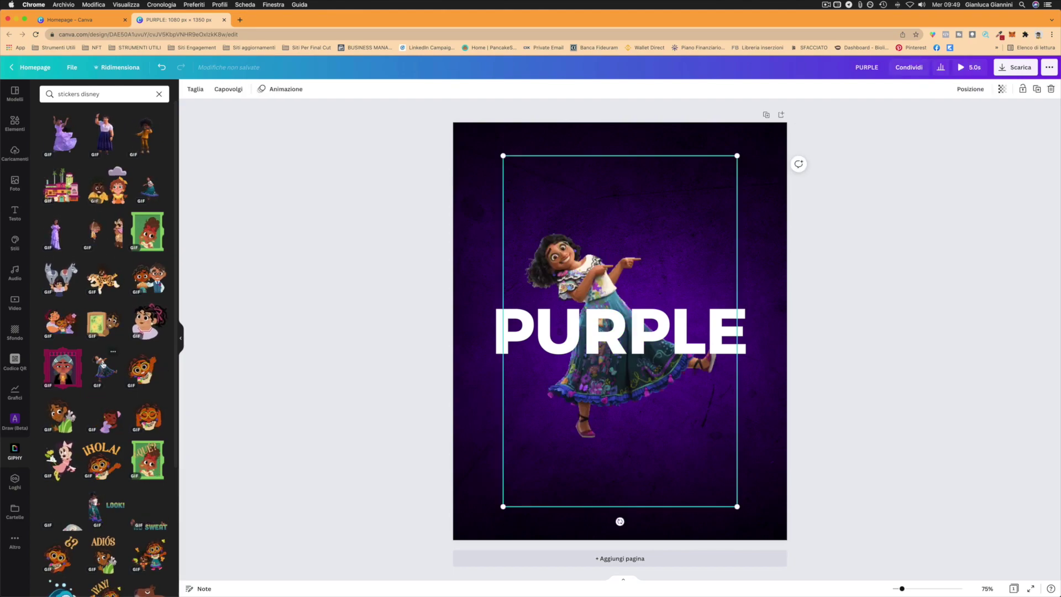
Step: Replace the pointing girl with the LOOK! girl, twirling girl and jaguar stickers in turn from the "stickers disney" results, removing each
key(Delete)
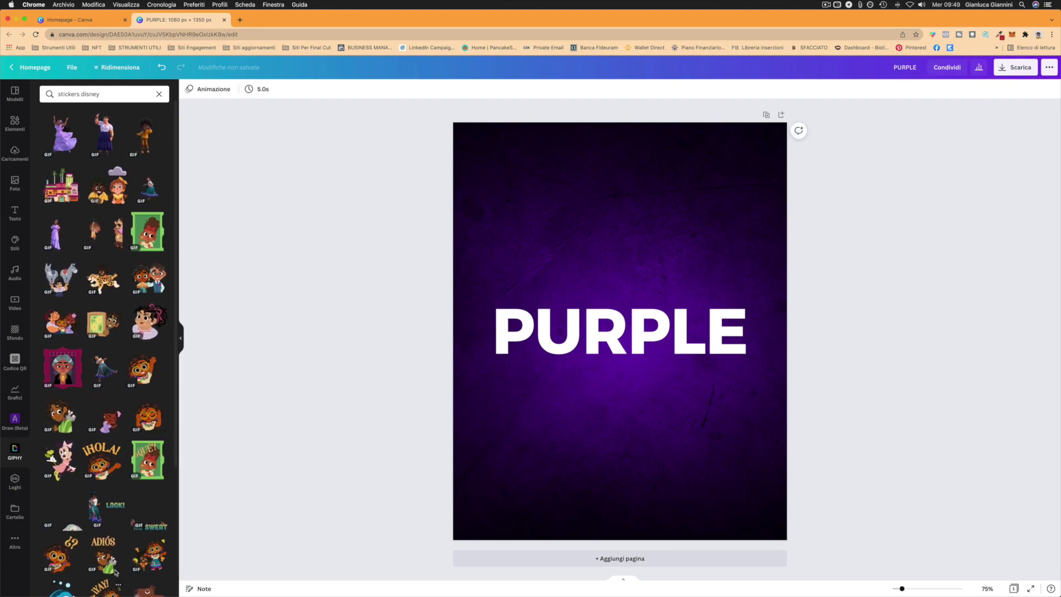
click(105, 509)
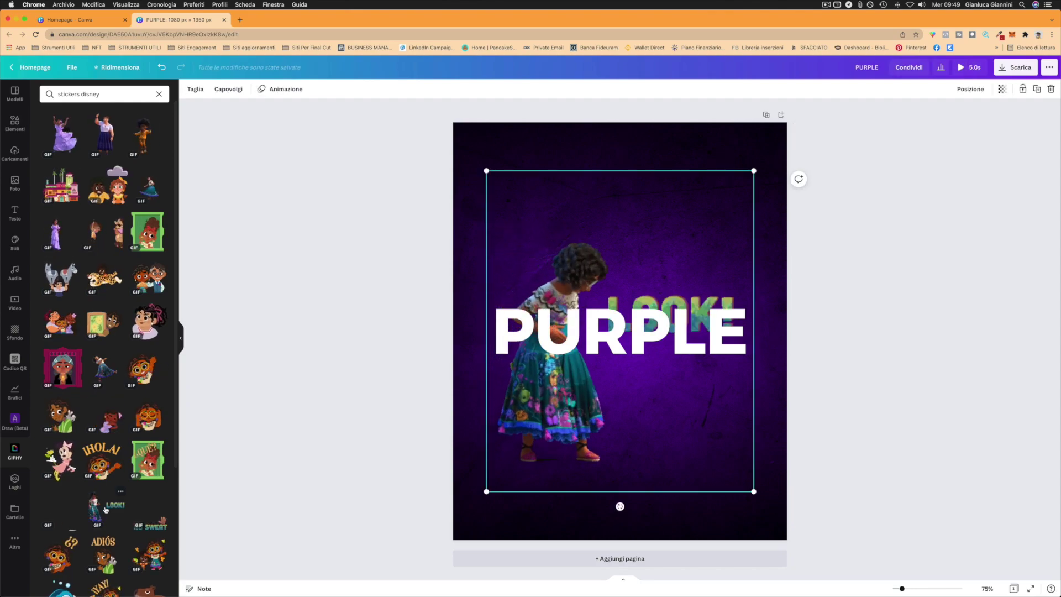
key(Delete)
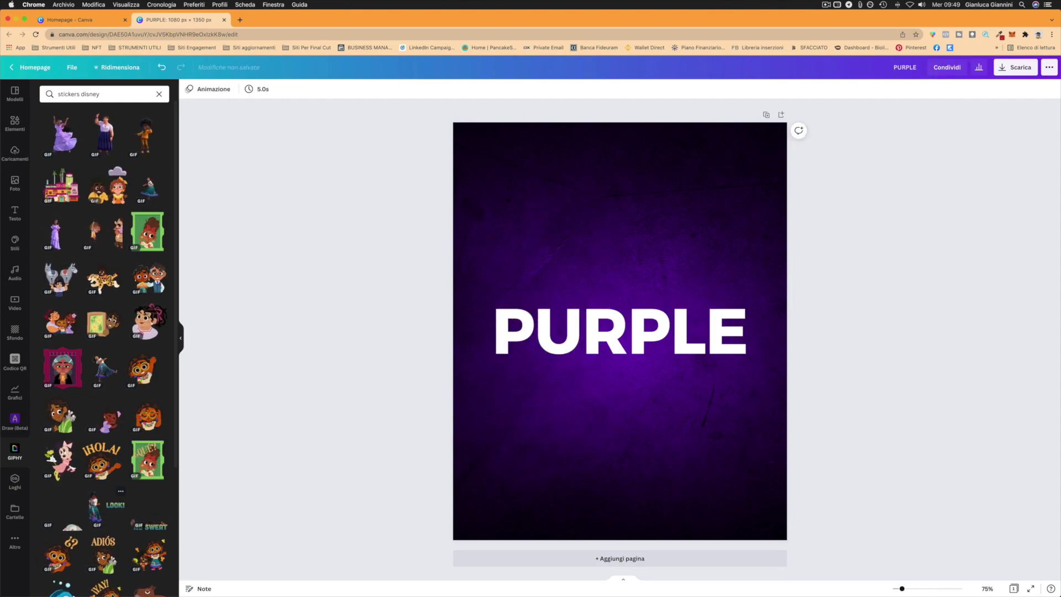
click(151, 192)
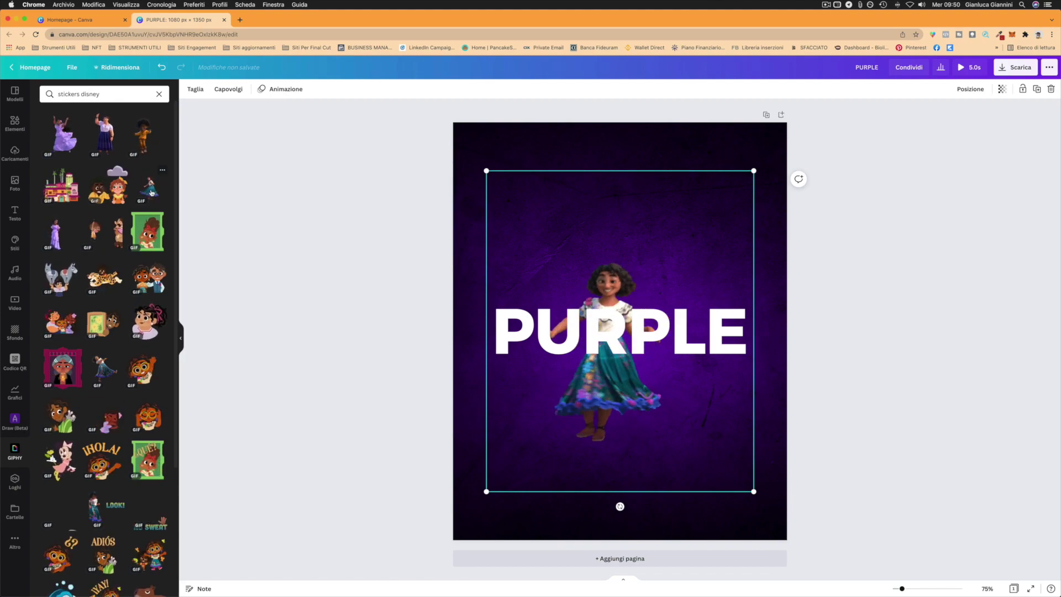
key(Delete)
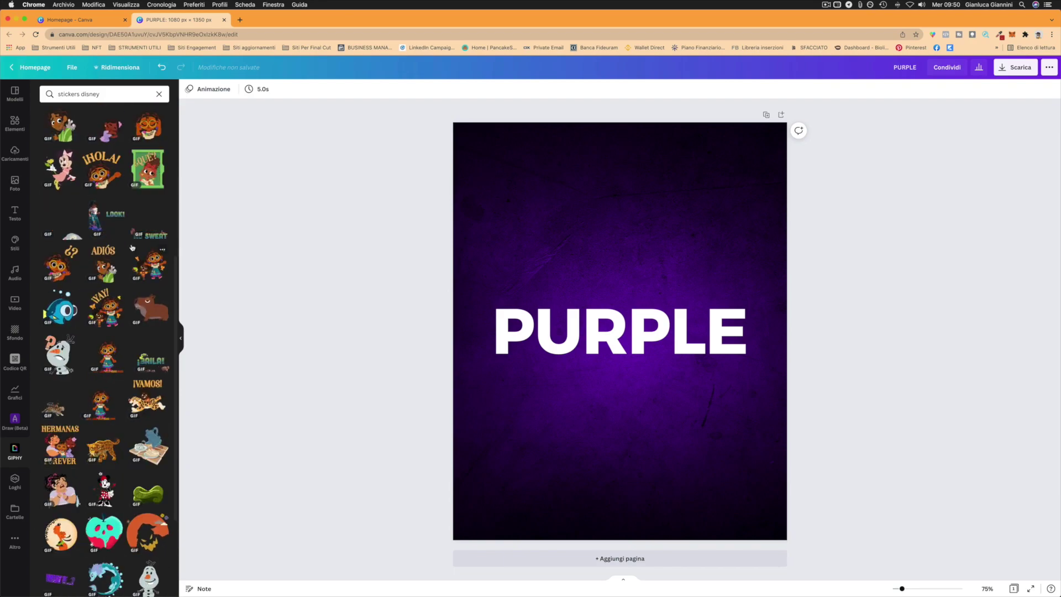
click(61, 408)
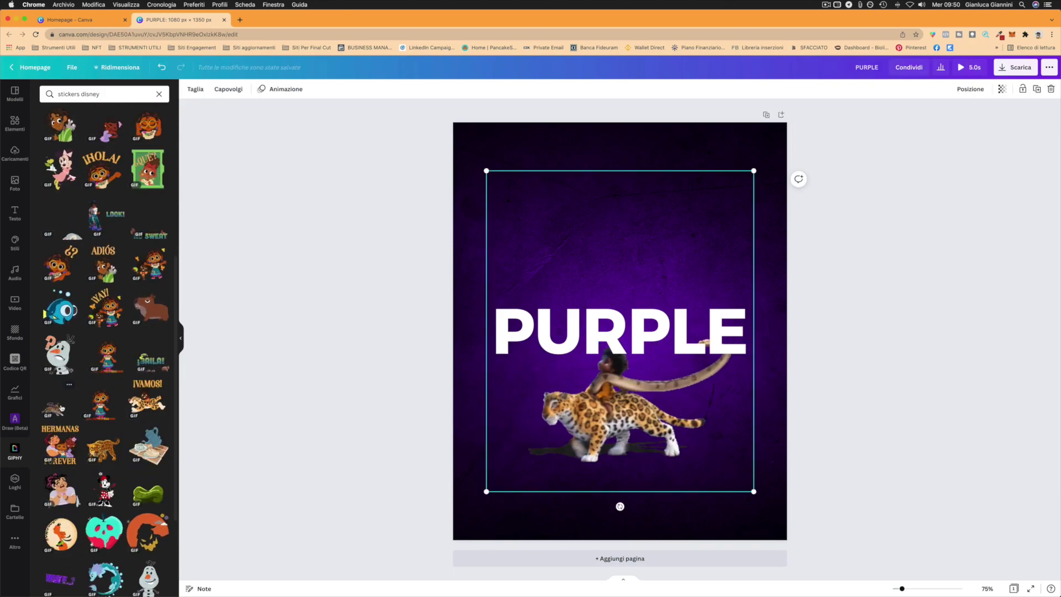
key(Delete)
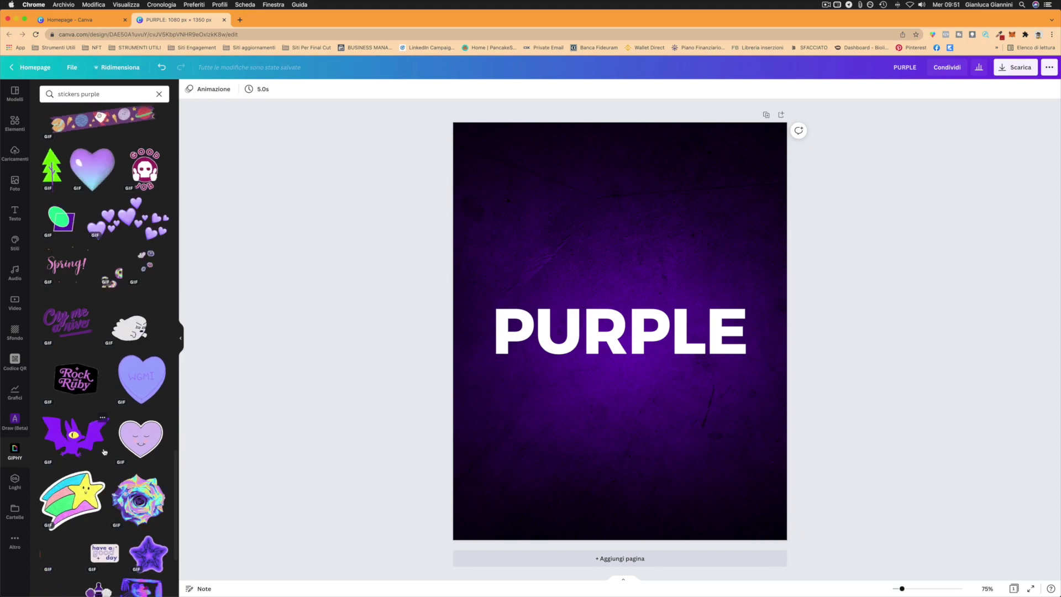
Step: Try two "stickers purple" results, including the wavy purple line, and the silver sports car from the "stickers car" results, removing each
click(48, 554)
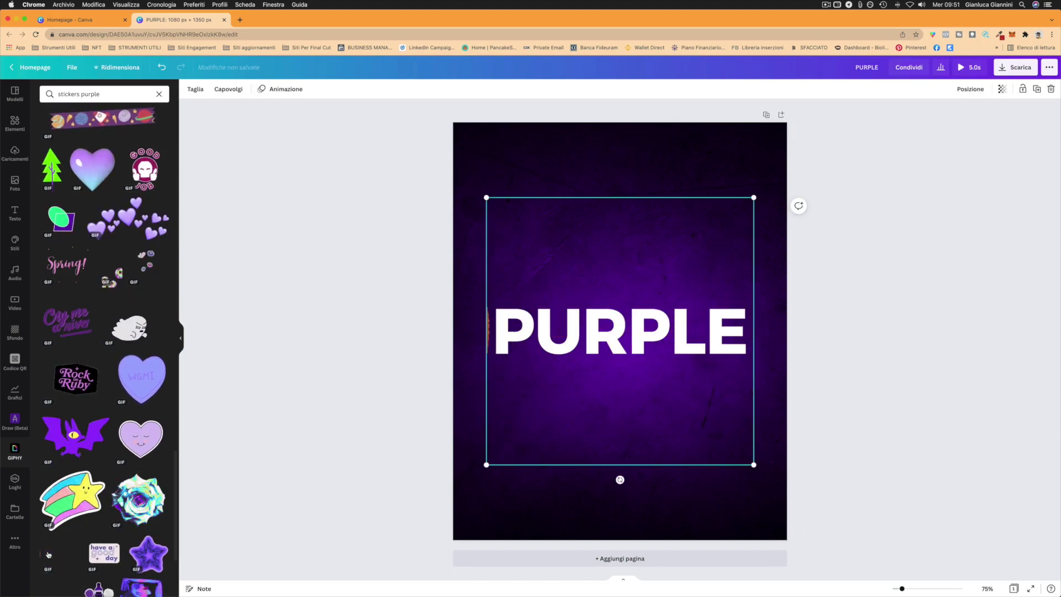
key(BackSpace)
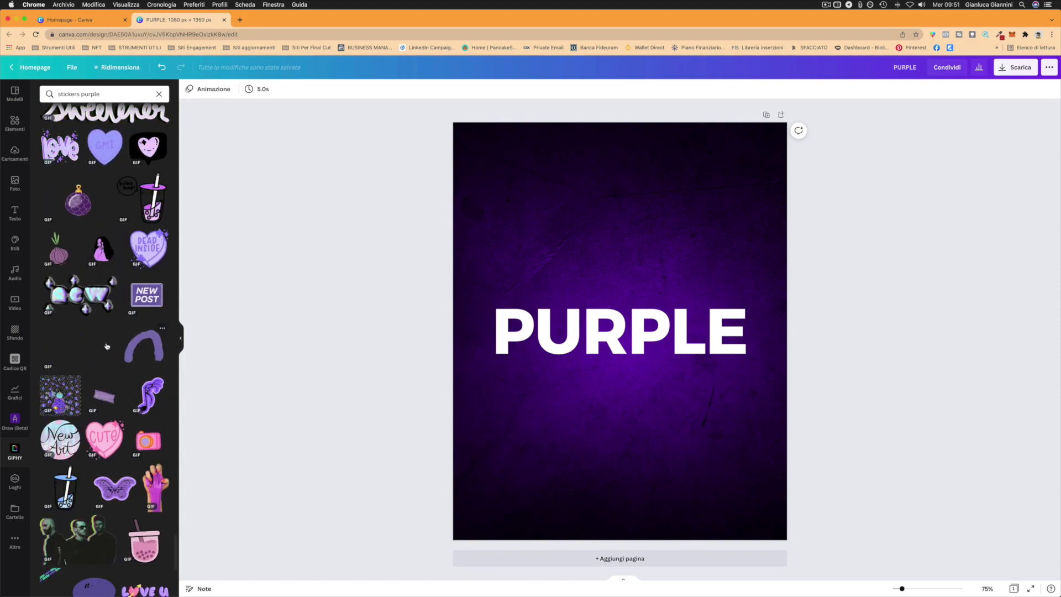
click(107, 346)
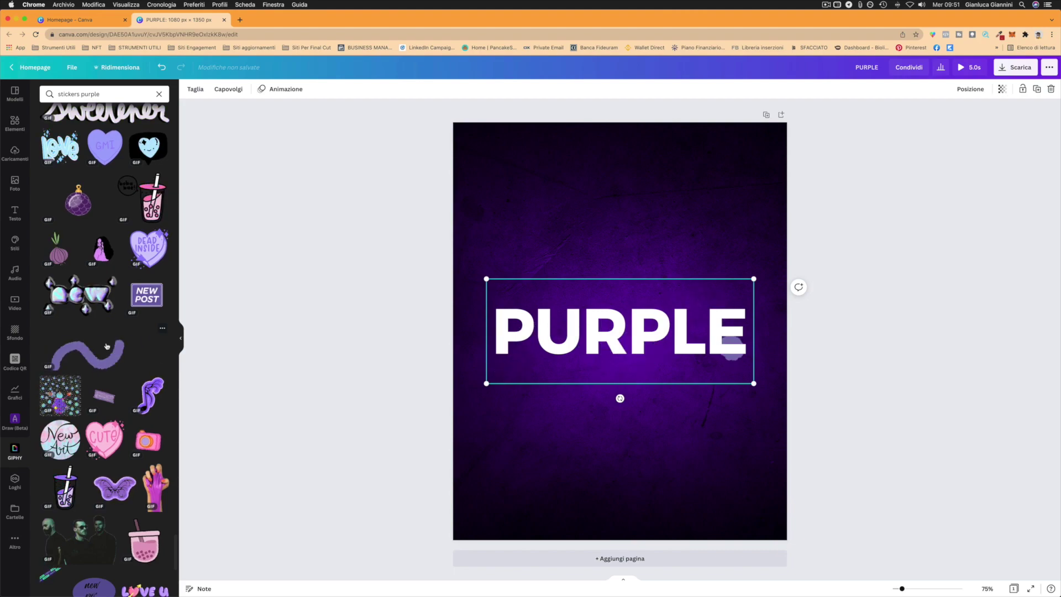
key(Delete)
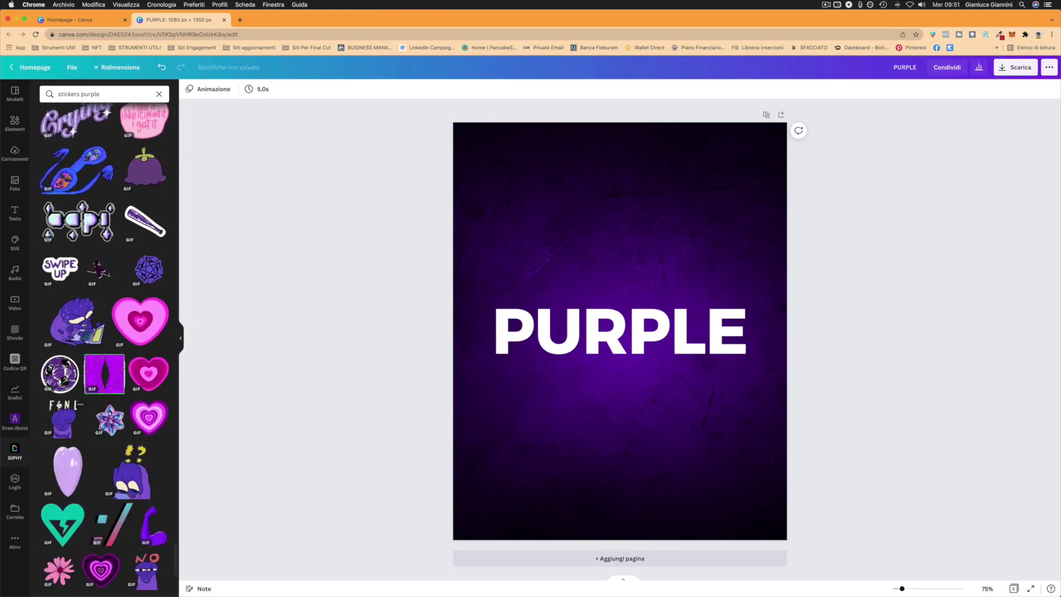
scroll(59, 405, down, 4)
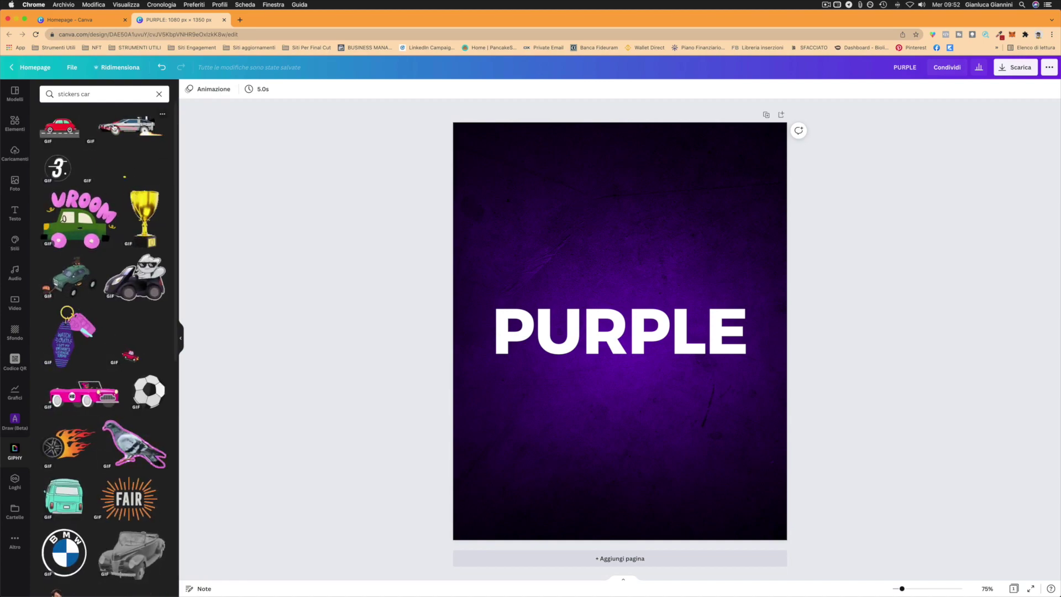
click(113, 129)
key(ctrl+z)
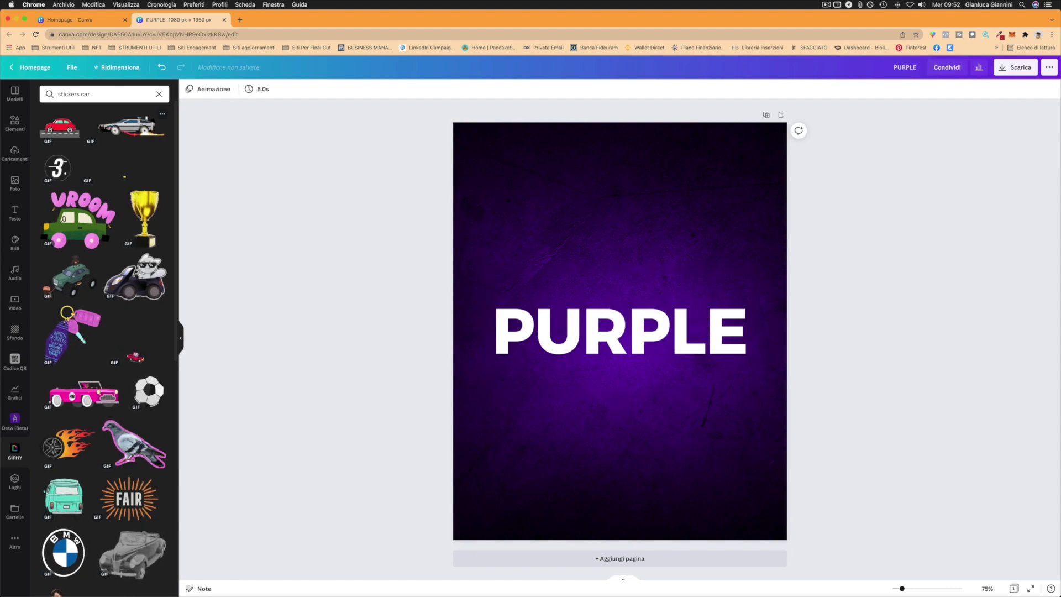
Step: Add the grey-green jeep with hedgehogs from the "stickers car" GIPHY results and enlarge it to the full page width
scroll(121, 279, down, 5)
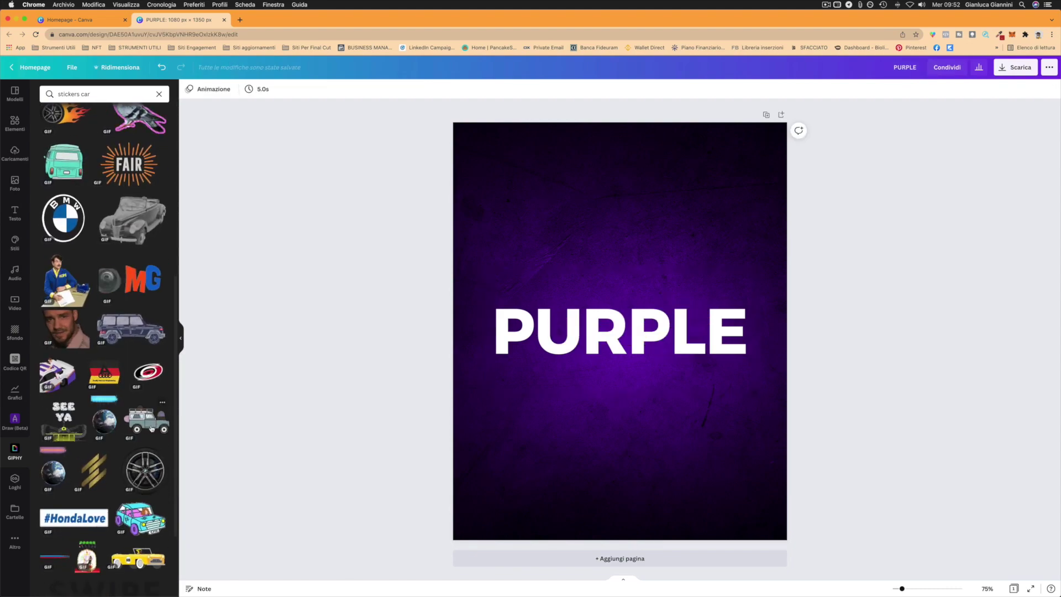
click(151, 428)
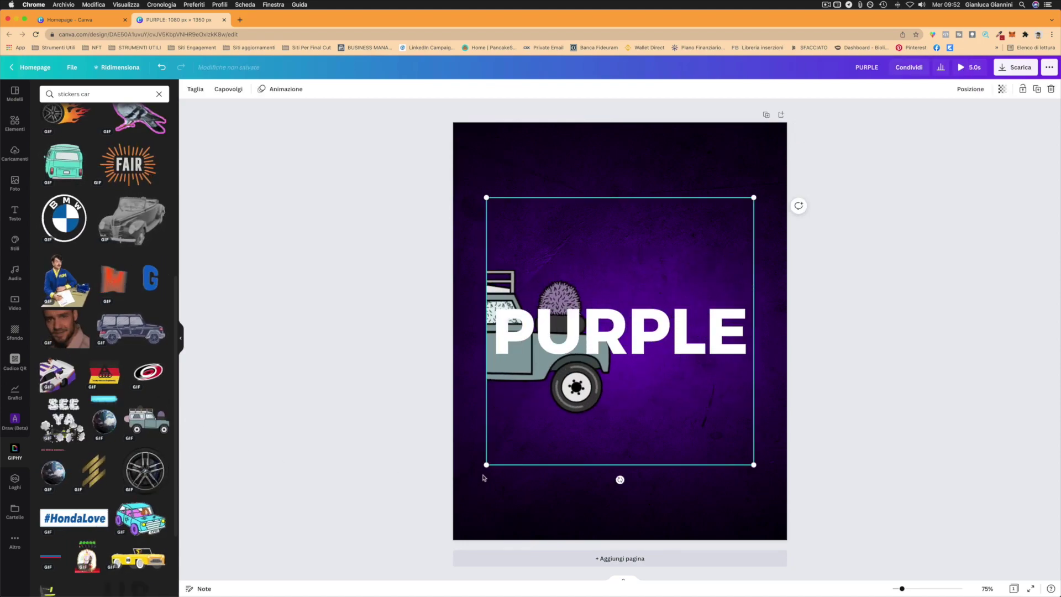
drag(486, 466, 436, 483)
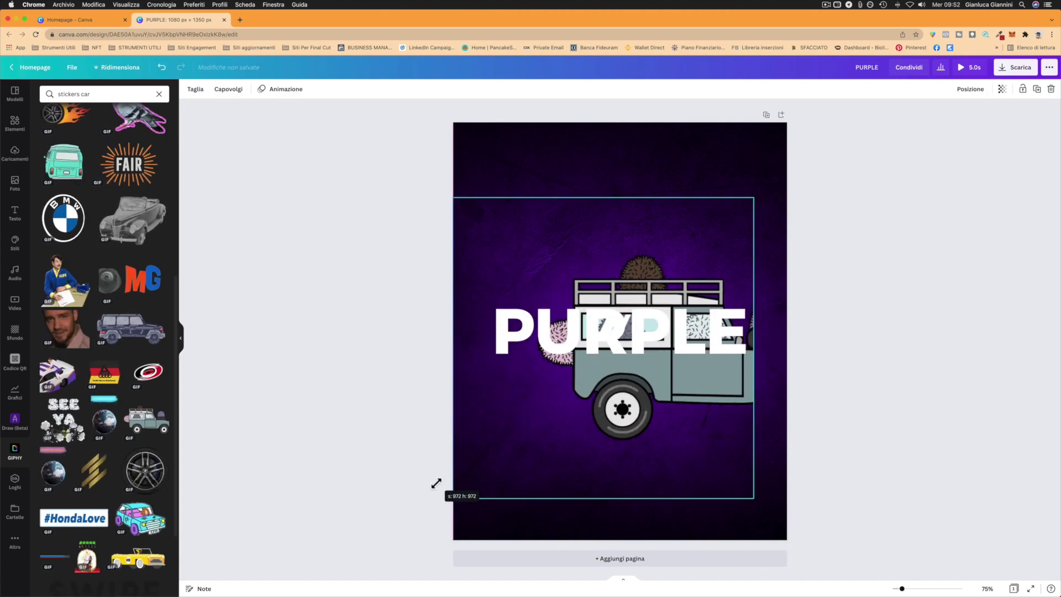
drag(754, 198, 808, 191)
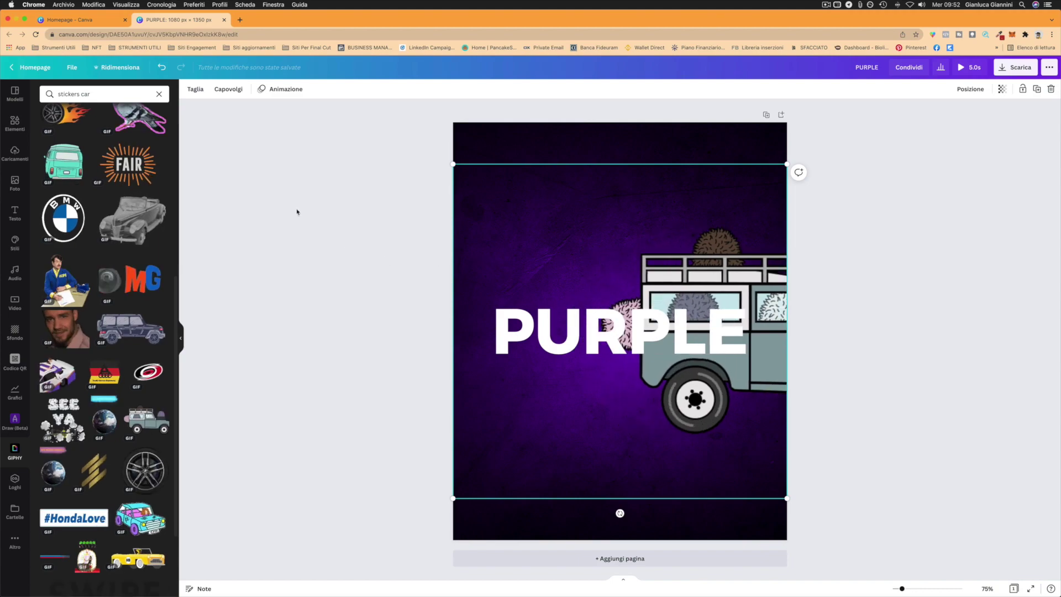
click(872, 281)
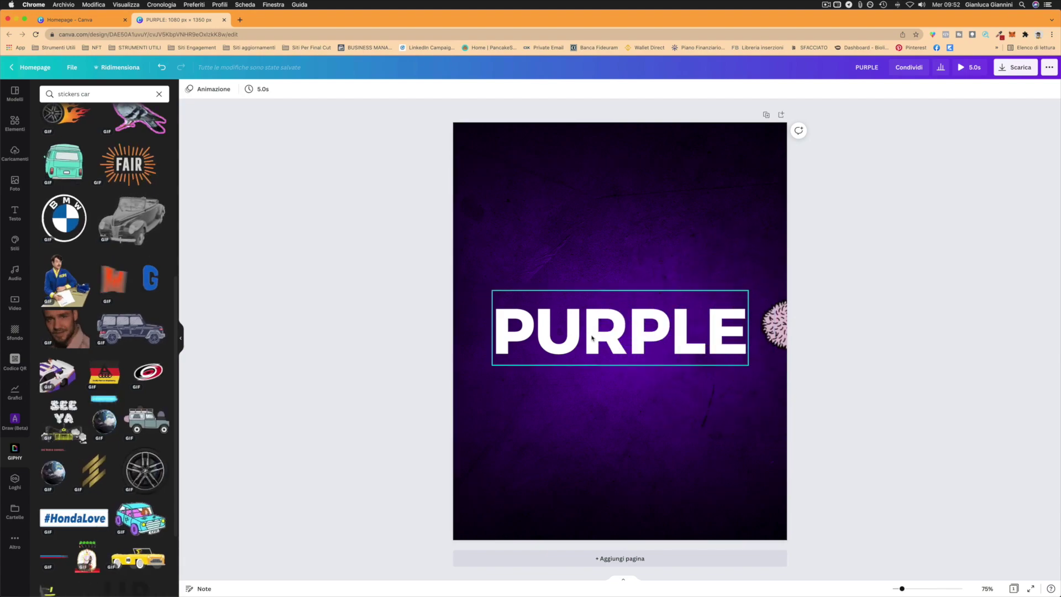
Step: Enlarge the overlapping solid and outlined PURPLE texts together to font size 182 and centre them horizontally on the page
click(612, 307)
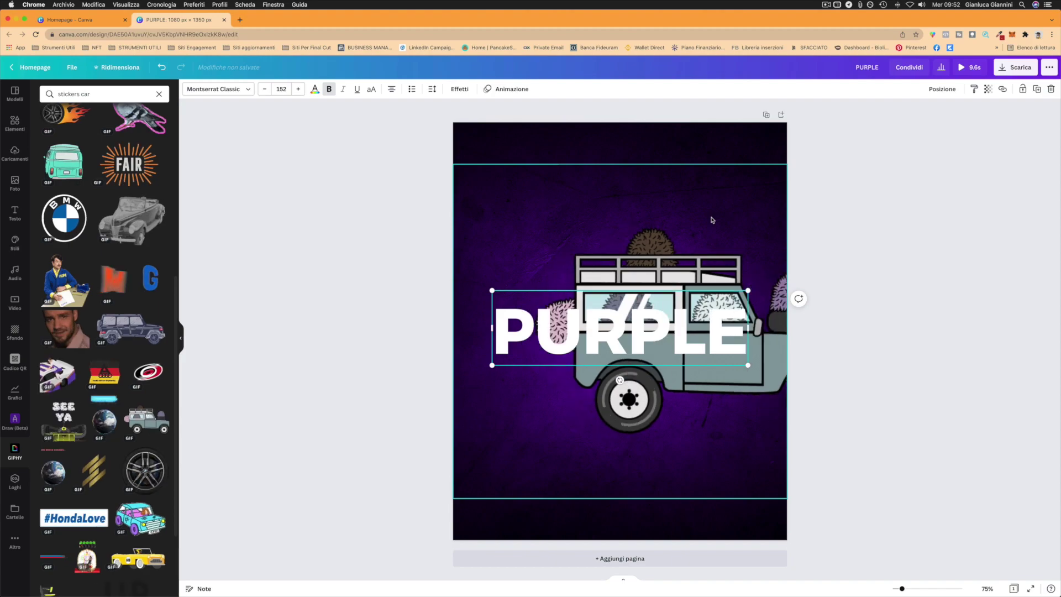
drag(712, 220, 424, 341)
drag(748, 222, 486, 368)
drag(749, 286, 788, 280)
mouse_move(475, 280)
mouse_down()
mouse_move(453, 277)
mouse_move(467, 280)
mouse_up()
drag(787, 273, 776, 276)
drag(644, 324, 644, 325)
Step: Reposition the jeep sticker slightly lower behind the PURPLE text, centred horizontally across the page
click(523, 442)
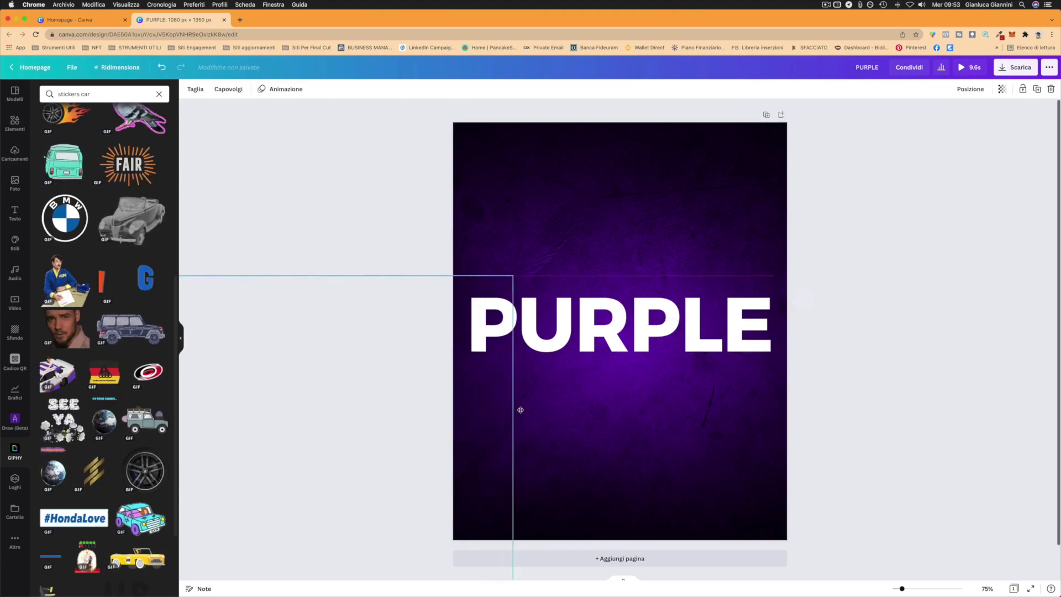
drag(166, 419, 769, 321)
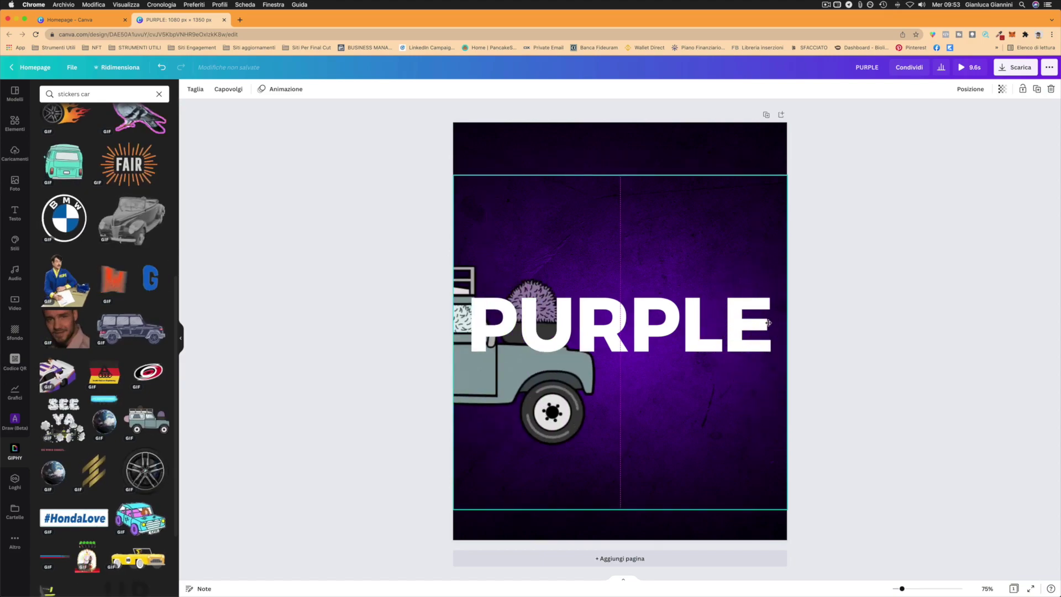
click(848, 339)
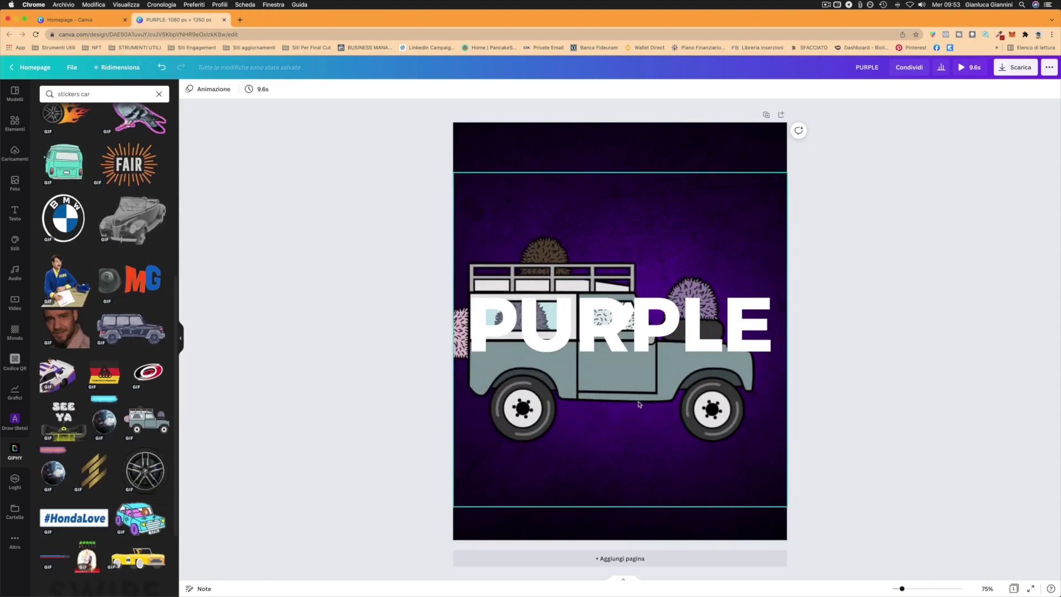
Step: Separate the outlined PURPLE text from the solid one and give the solid text a black Ombra shadow: offset 41, direction -20, blur 35, transparency 88
click(631, 354)
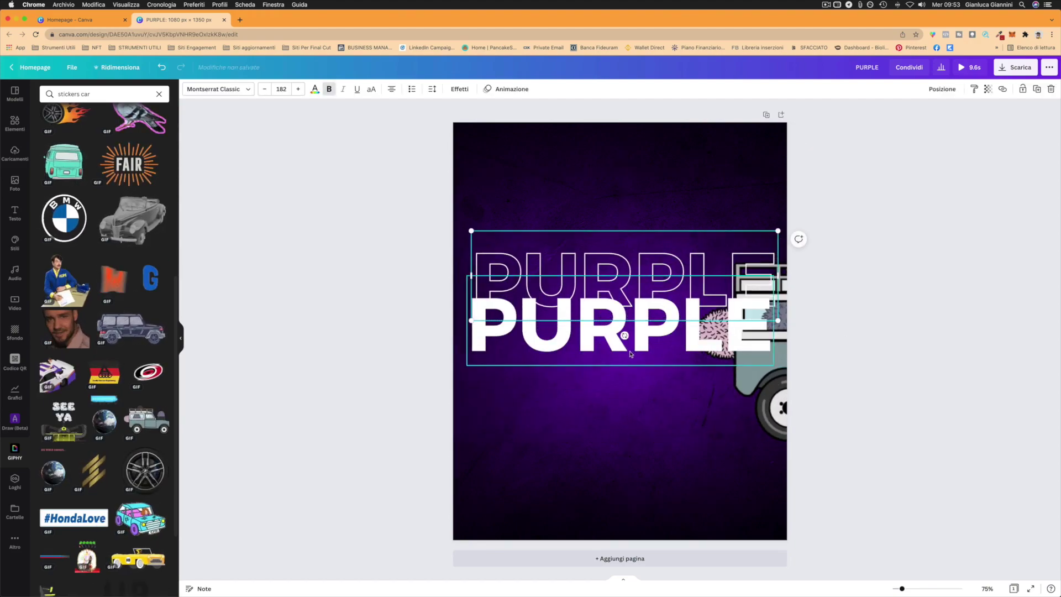
click(534, 334)
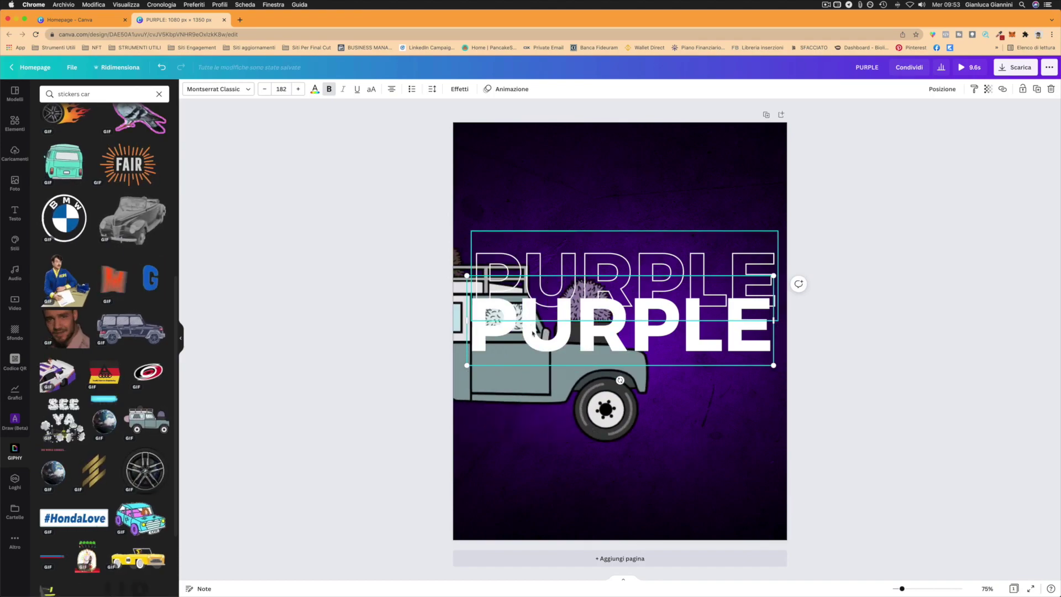
click(460, 89)
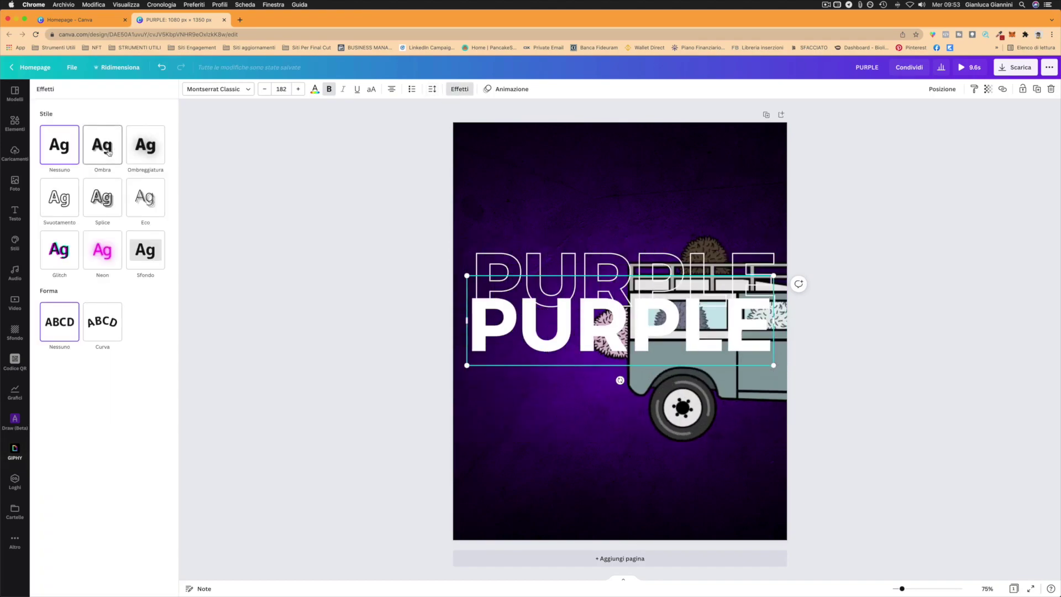
click(109, 152)
click(158, 278)
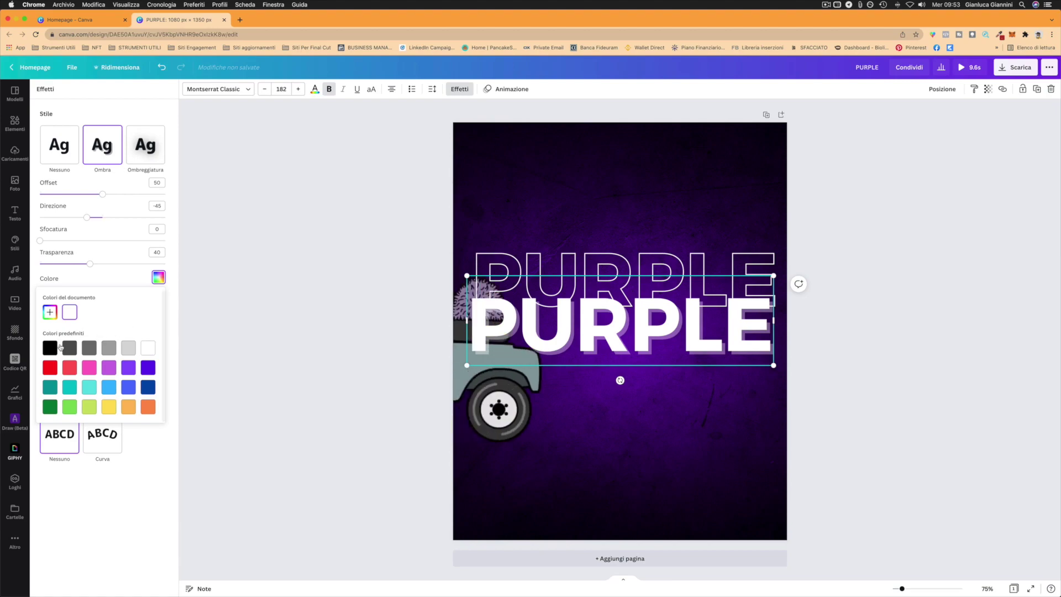
click(50, 348)
drag(40, 240, 150, 264)
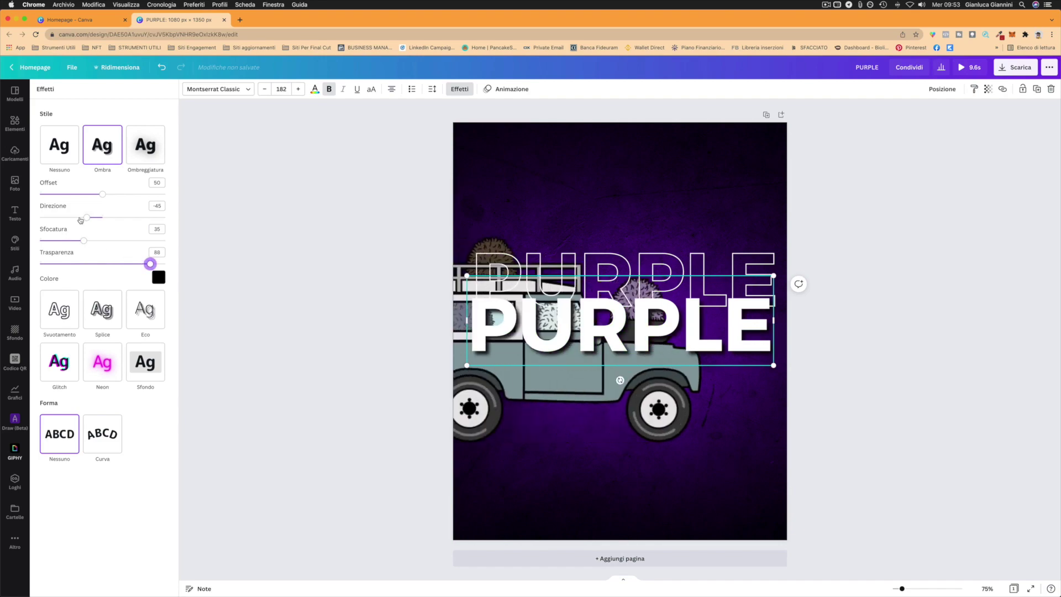
drag(87, 217, 95, 217)
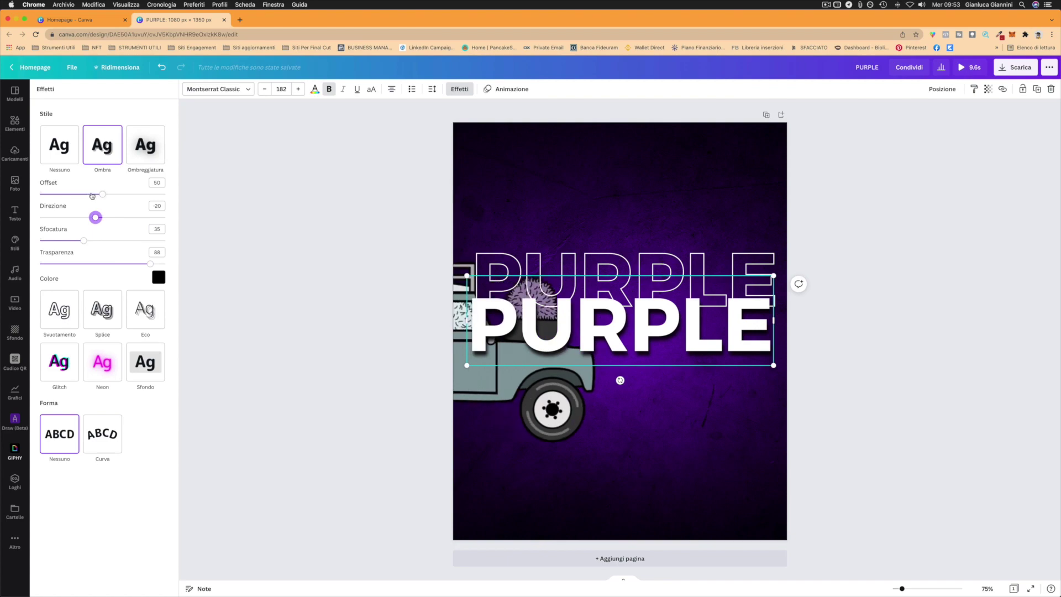
drag(103, 194, 92, 194)
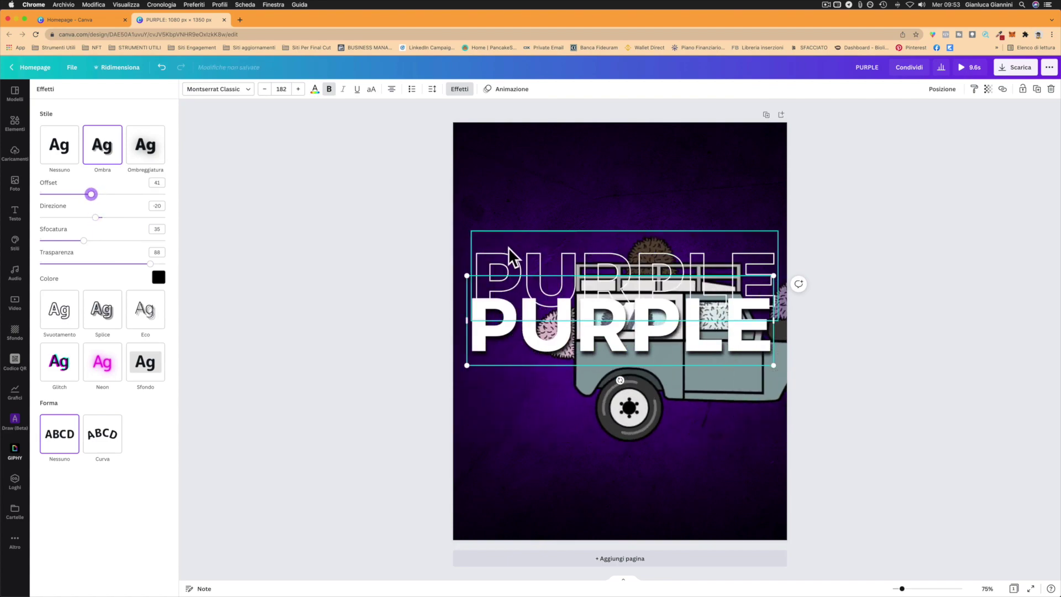
Step: Realign the outlined PURPLE text exactly over the solid PURPLE text, after trying it slightly higher
drag(526, 260, 523, 305)
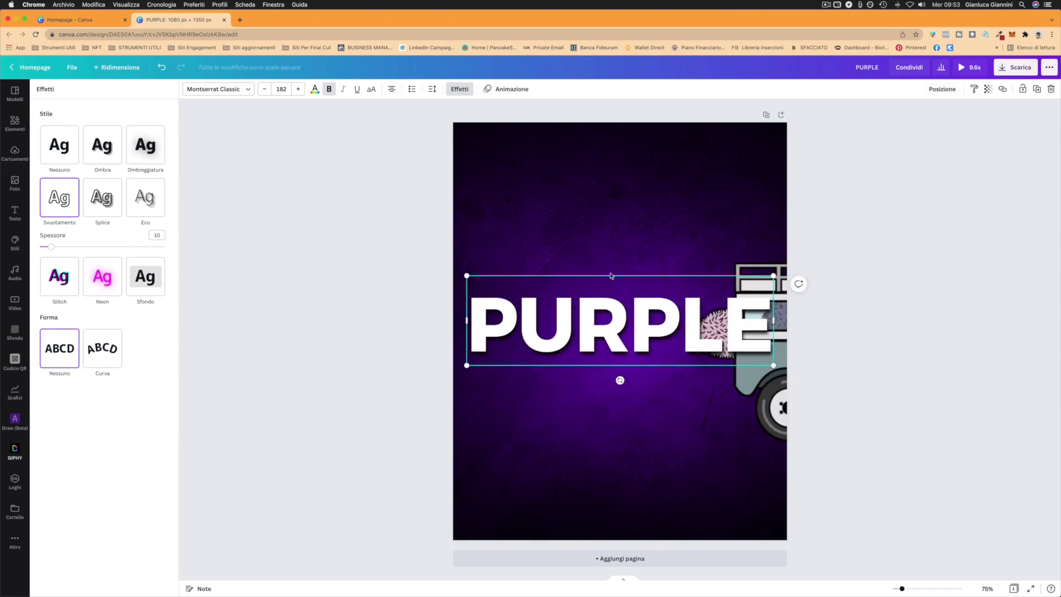
drag(611, 275, 612, 249)
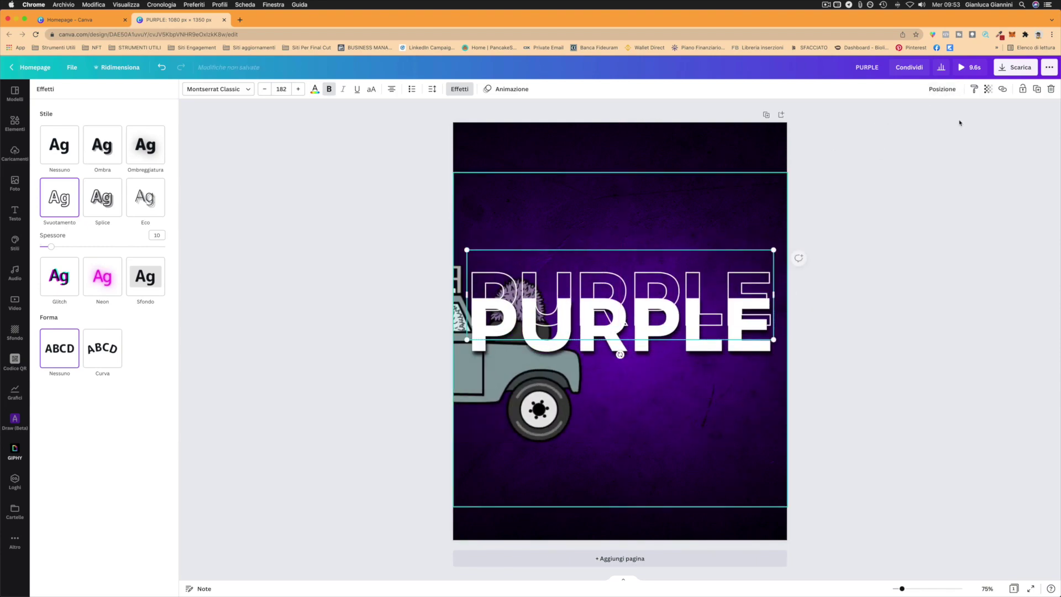
click(933, 89)
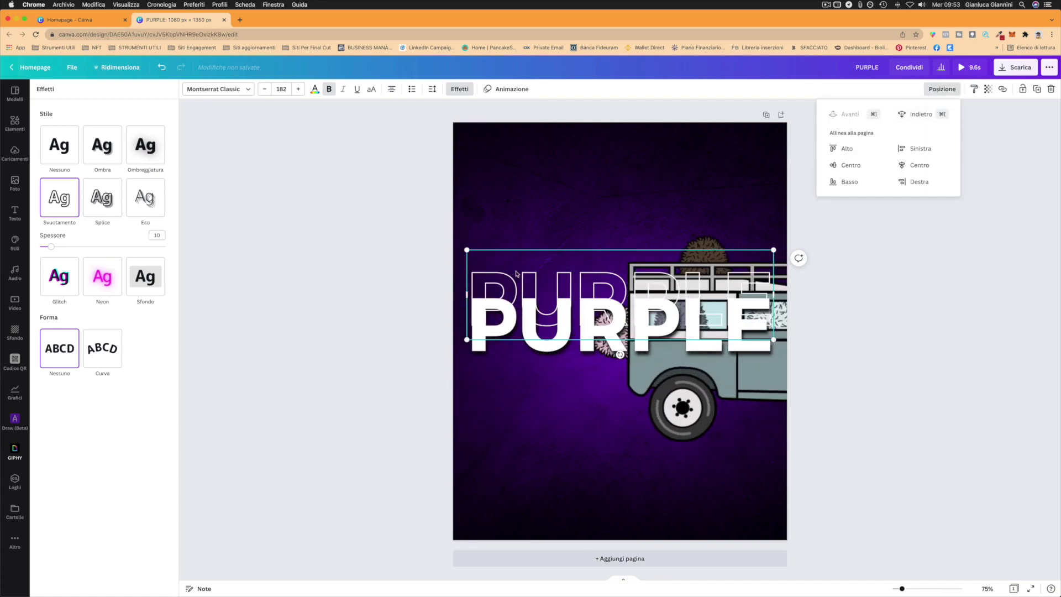
drag(517, 274, 519, 293)
mouse_move(701, 326)
mouse_down()
mouse_move(702, 267)
mouse_move(700, 325)
mouse_up()
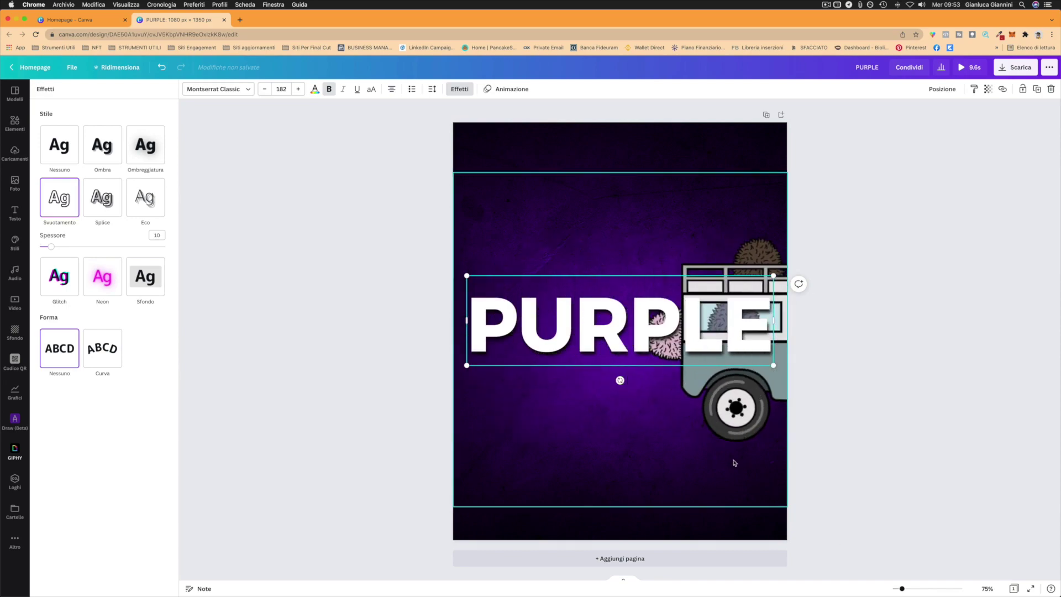
Step: Bring the jeep sticker forward one layer so it sits between the solid and outlined PURPLE texts
click(724, 433)
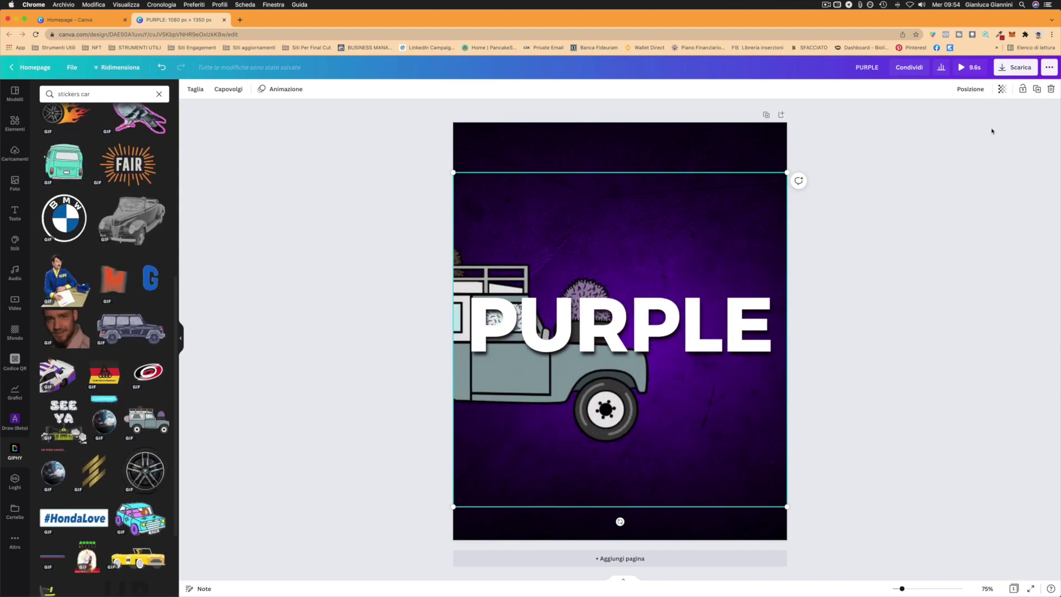
click(969, 90)
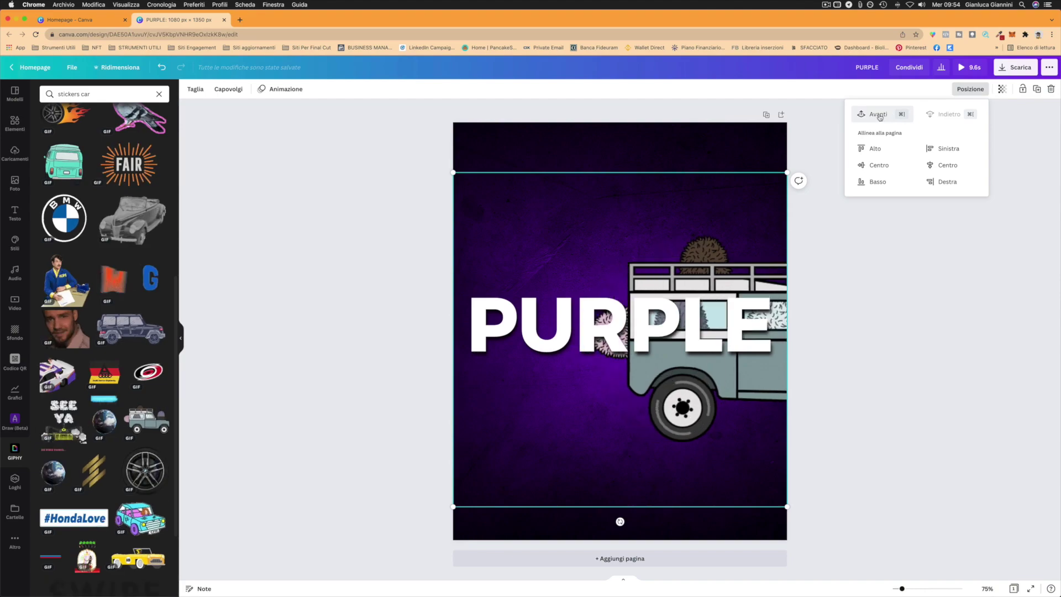
click(879, 116)
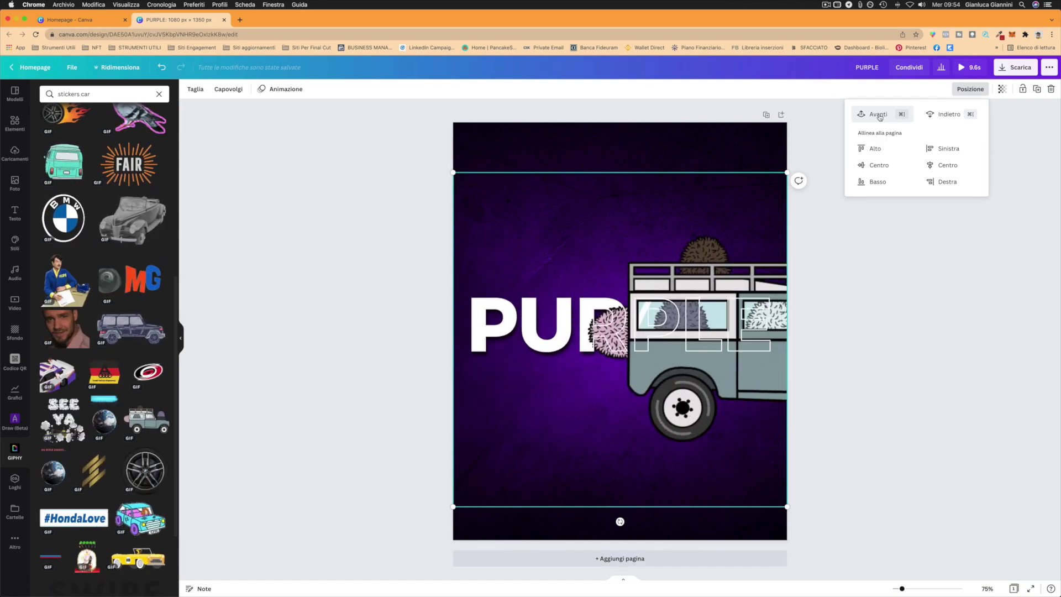
click(934, 313)
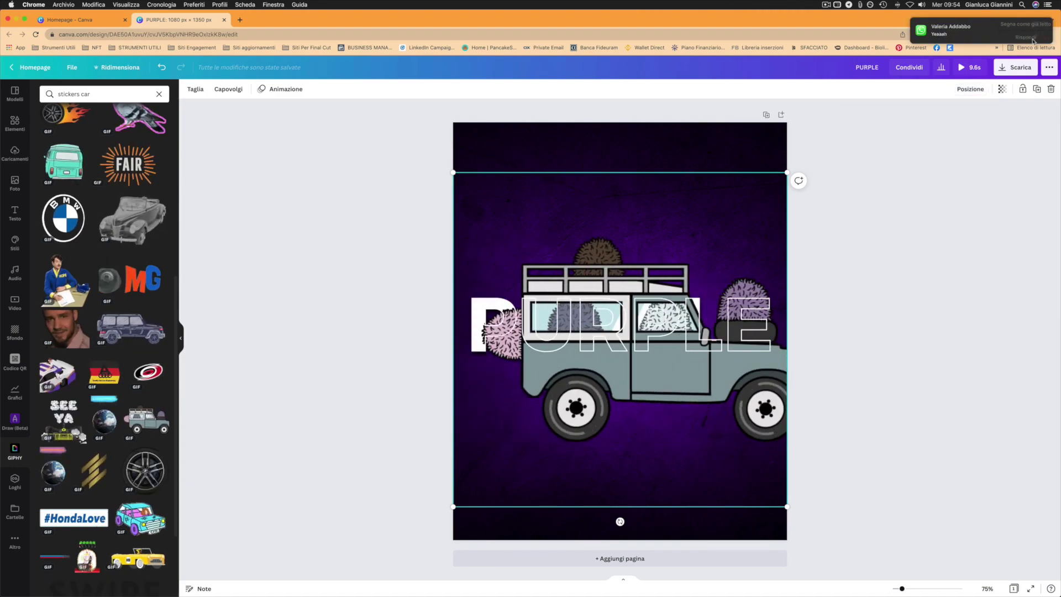
Step: Dismiss the WhatsApp notification and quit WhatsApp
click(1030, 26)
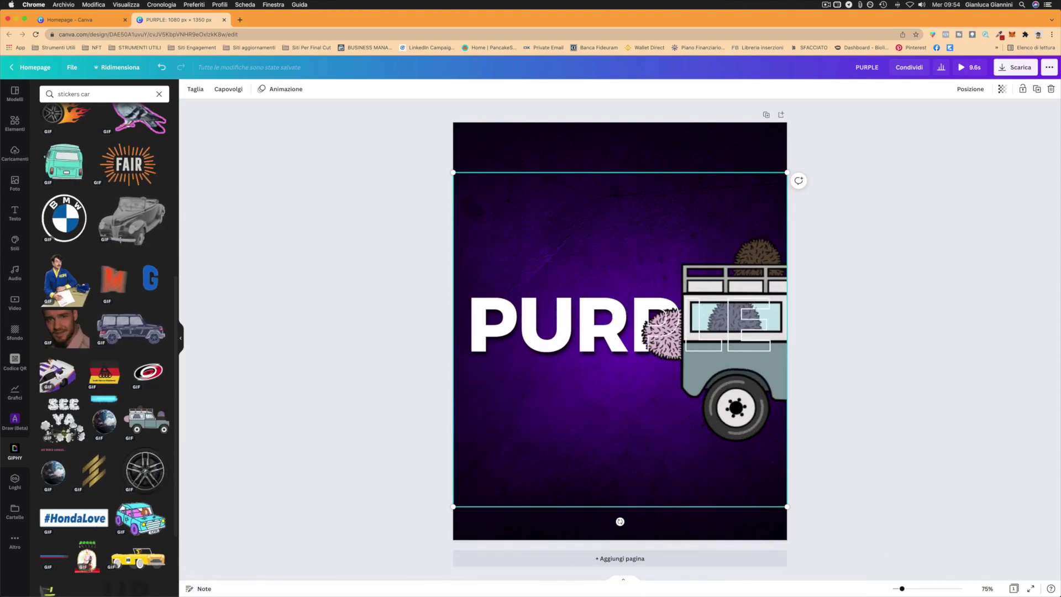
right_click(480, 577)
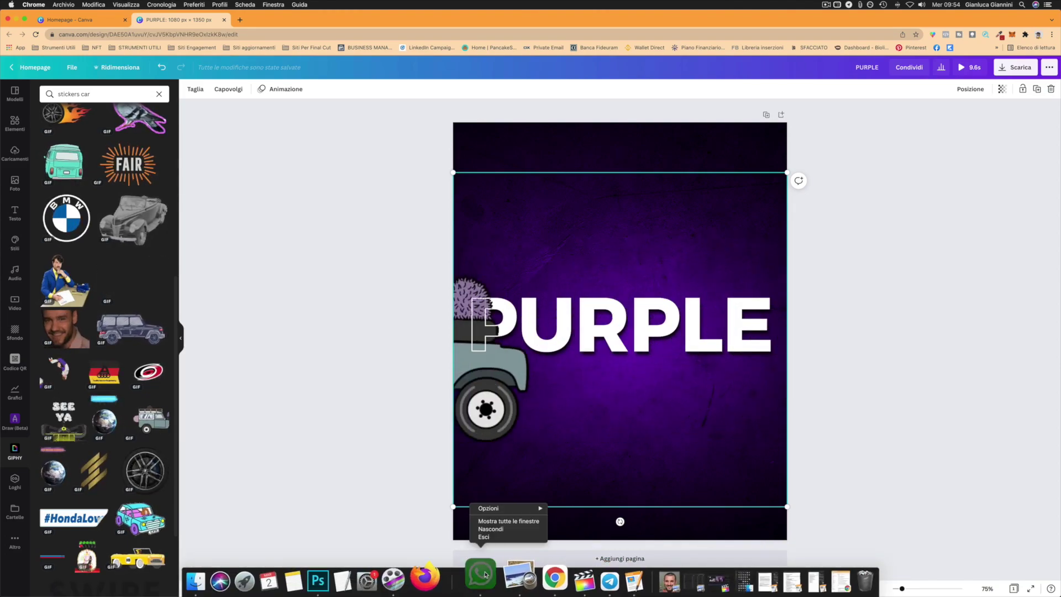
click(492, 537)
click(865, 382)
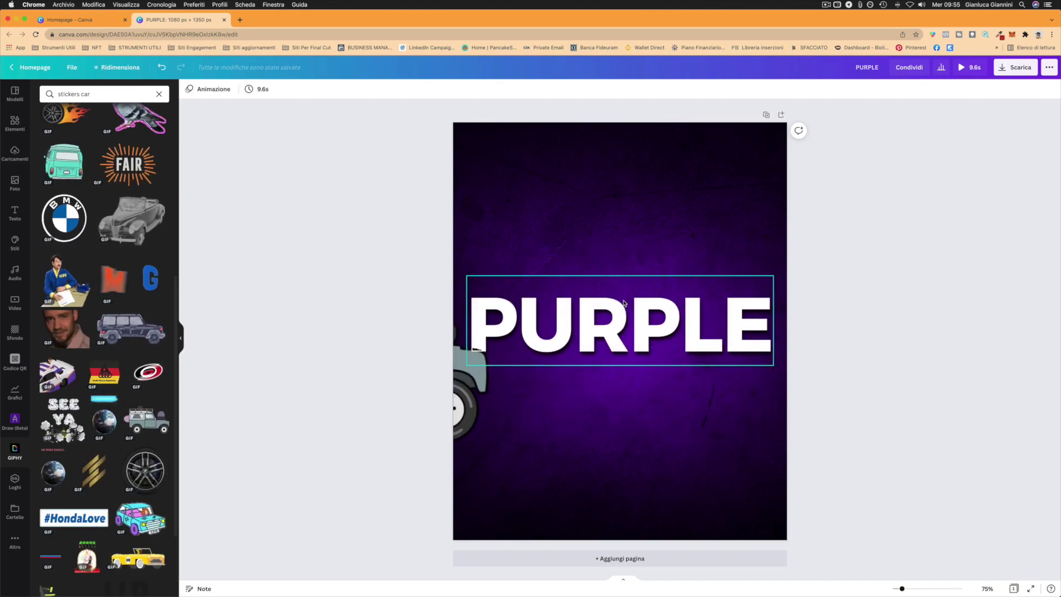
Step: Add a blank second page and set the duration of page 1 to 6.0 s
click(656, 559)
scroll(632, 420, up, 5)
scroll(633, 420, up, 3)
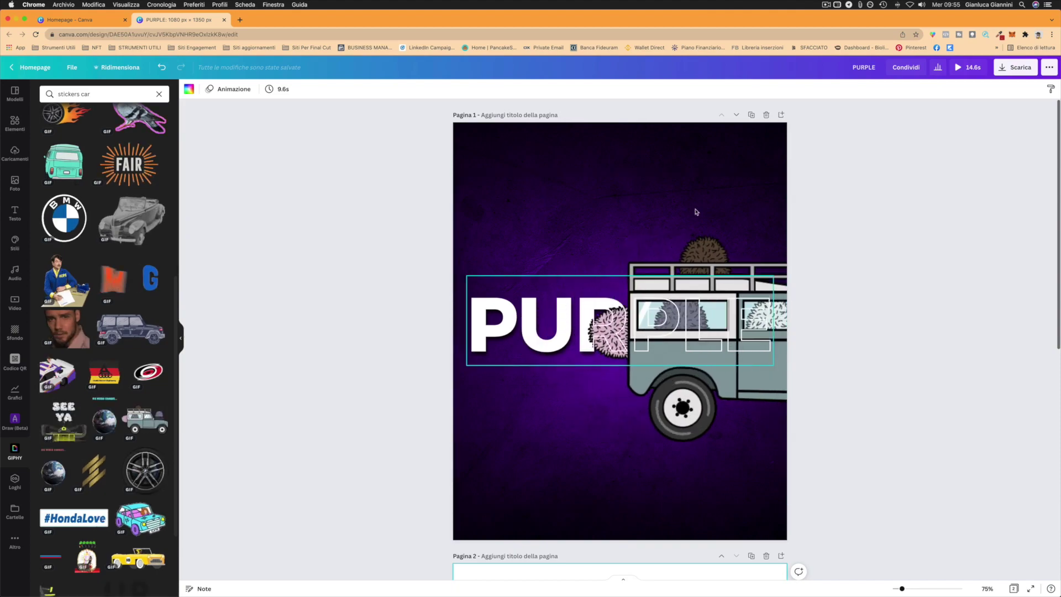
click(667, 177)
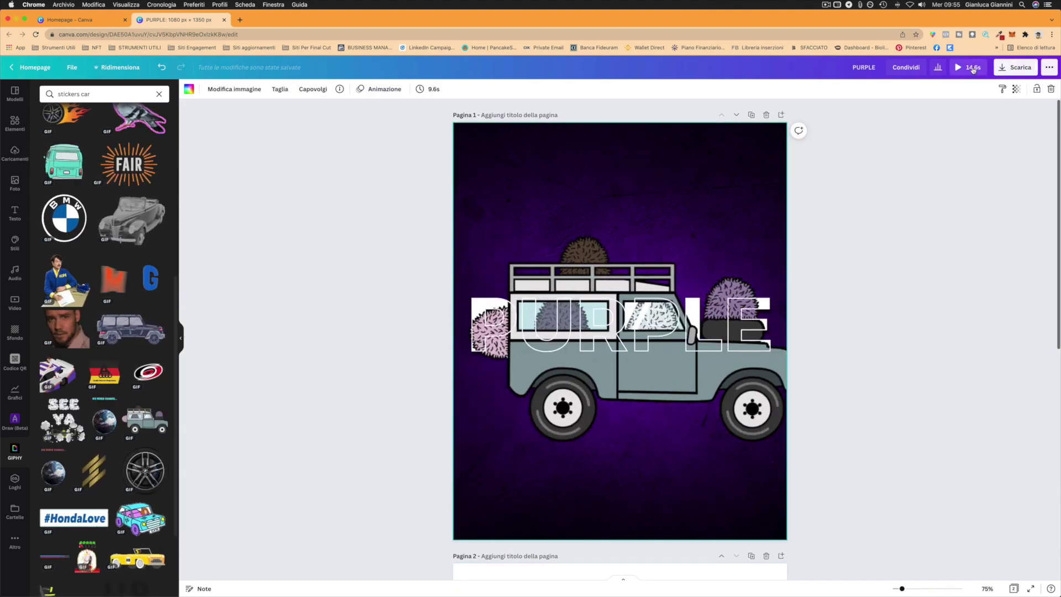
click(429, 89)
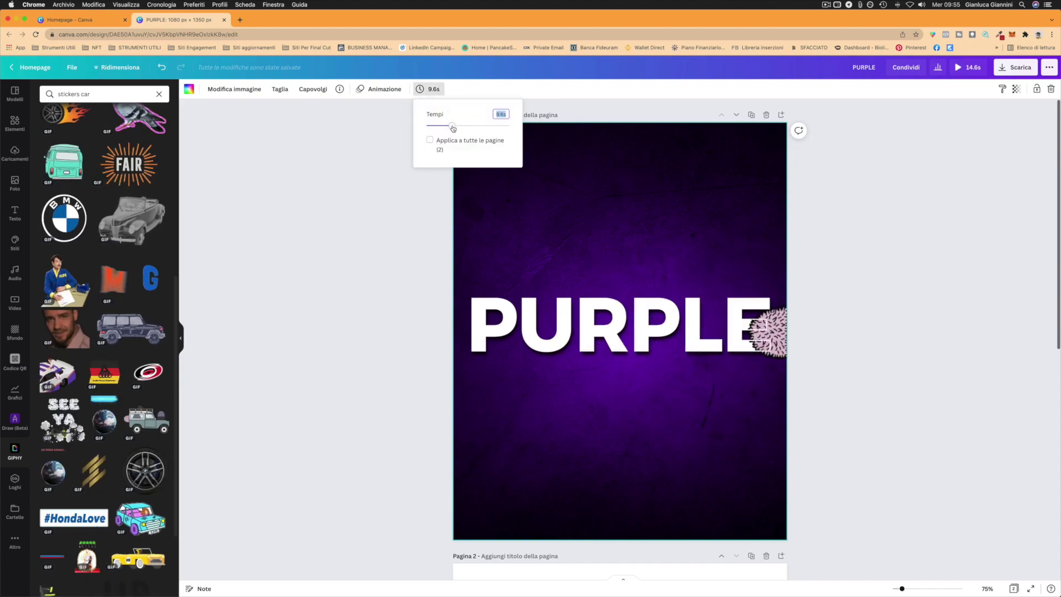
drag(453, 128, 442, 127)
click(878, 197)
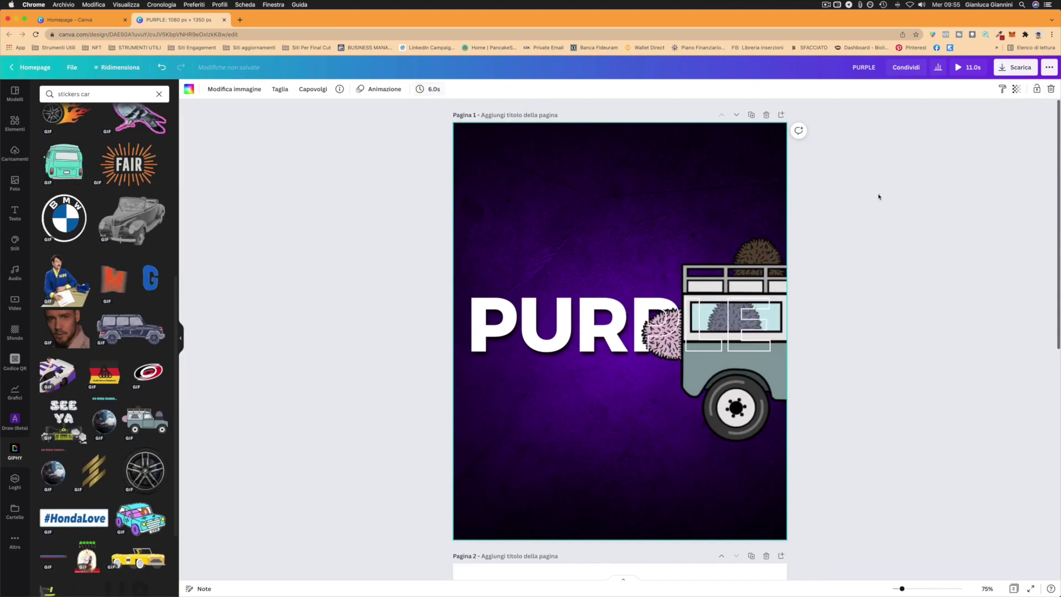
Step: Open the download settings and limit the export to page 1, leaving out page 2
click(1018, 69)
click(988, 159)
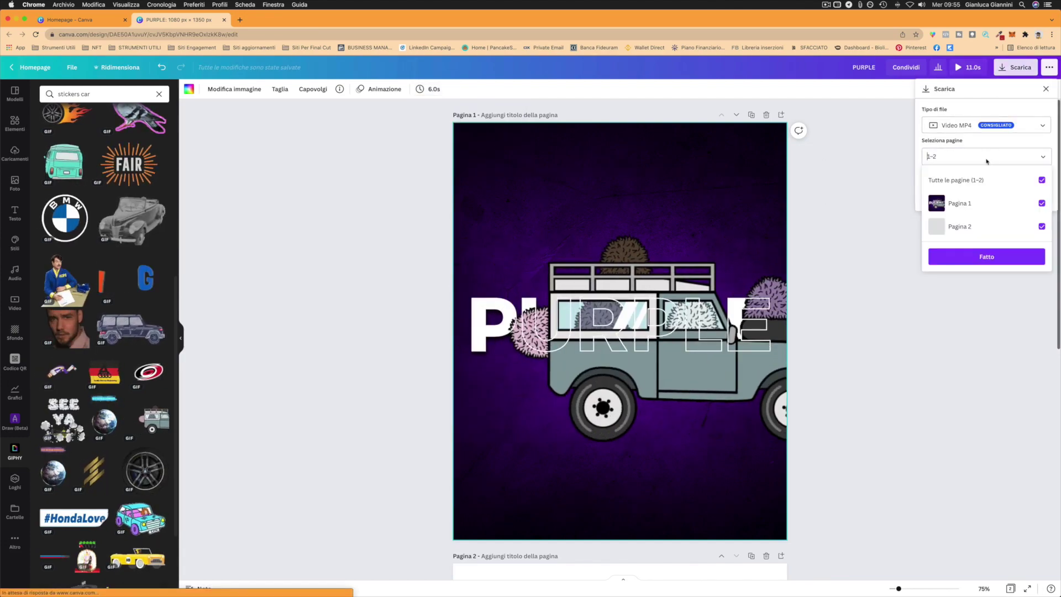
click(1042, 227)
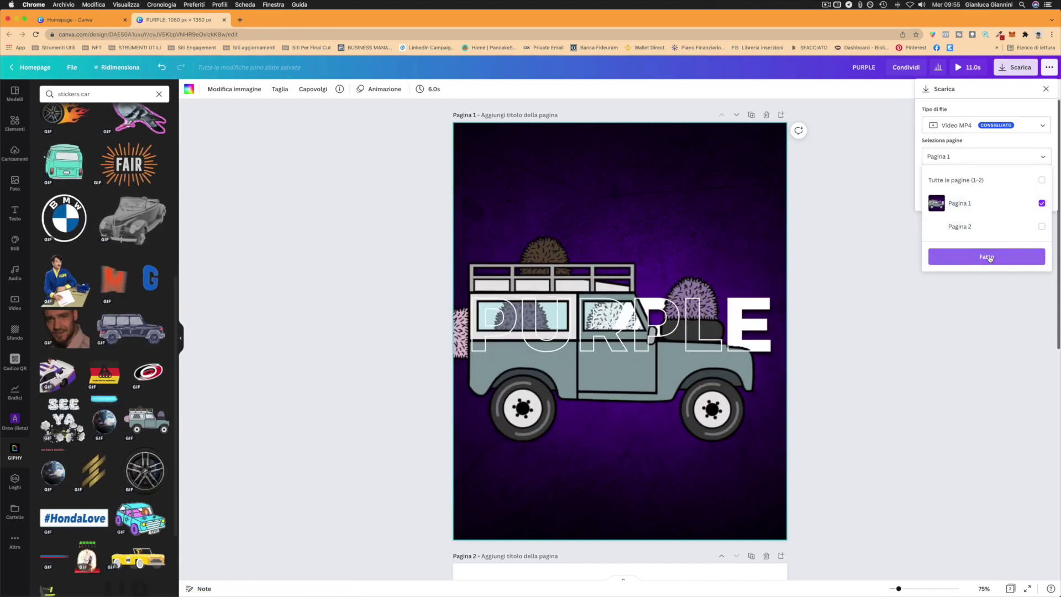
click(965, 101)
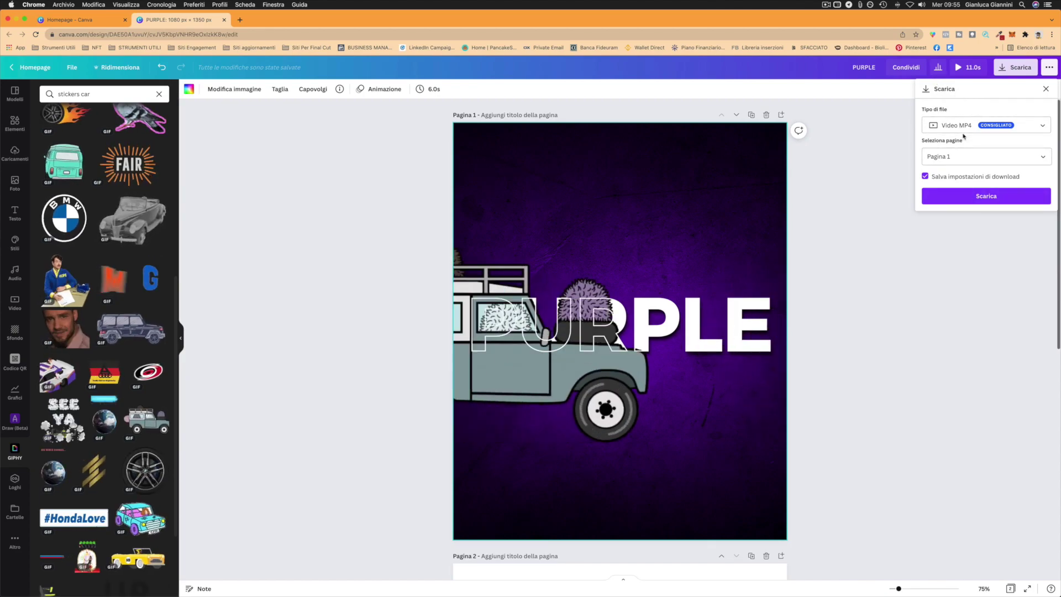
Step: Try PNG as the download file type for page 1 with the size multiplier at 3 (3240 × 4050 px)
click(964, 126)
click(967, 67)
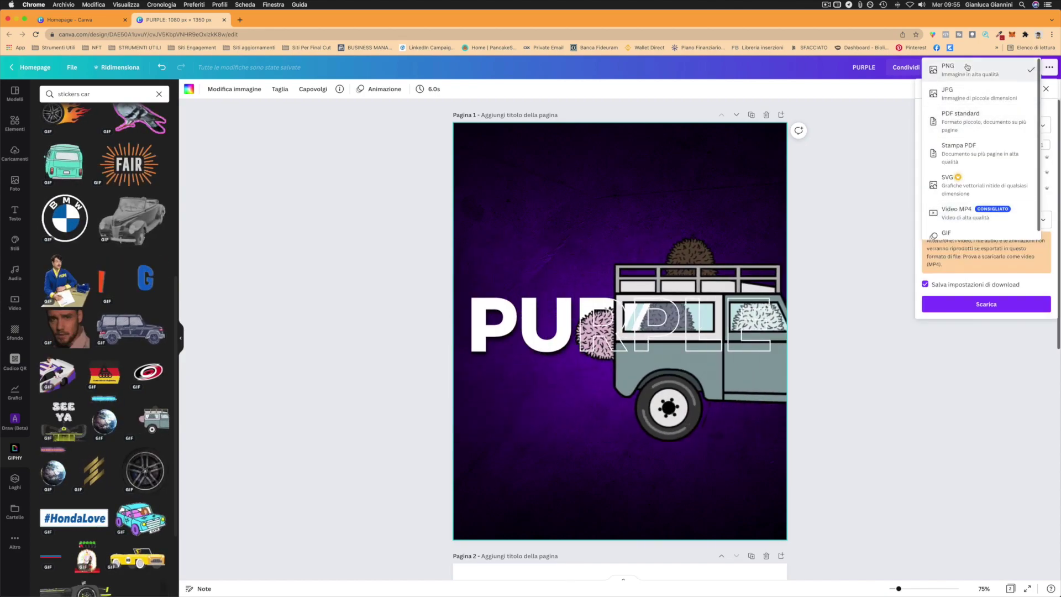
drag(977, 147, 1027, 146)
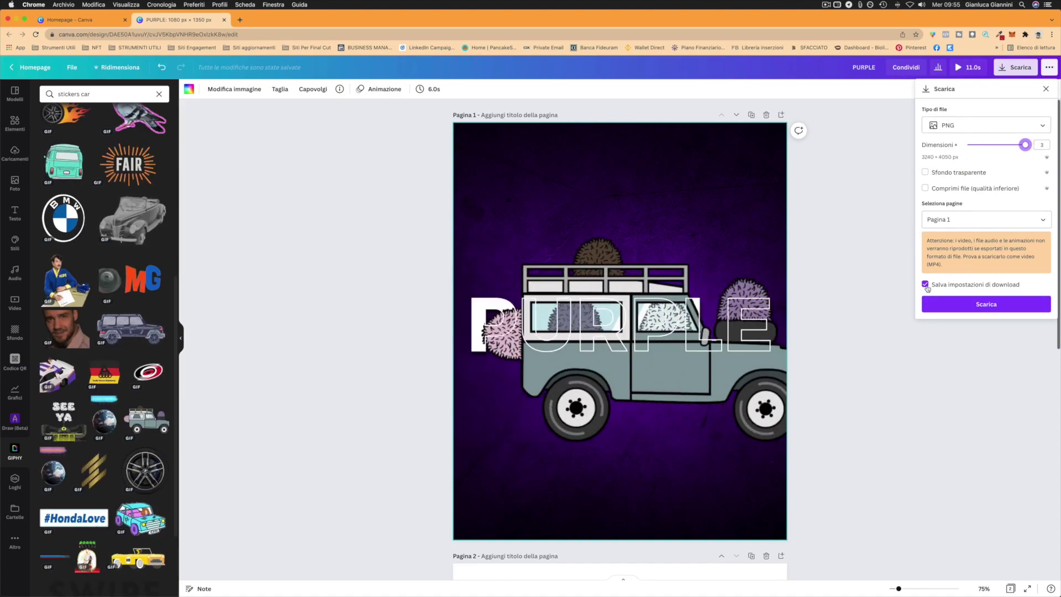
click(976, 304)
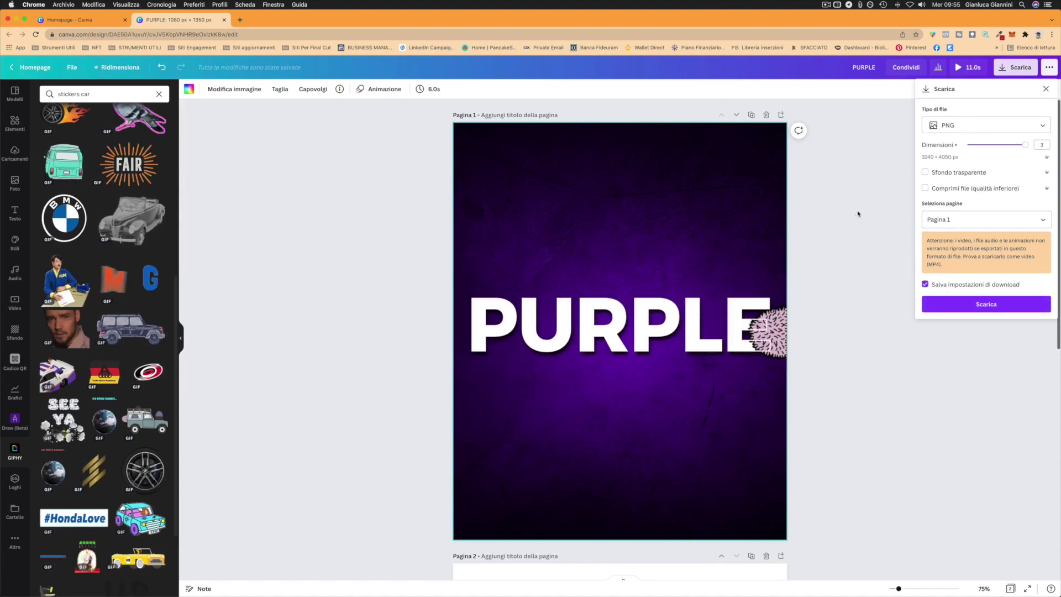
click(1019, 69)
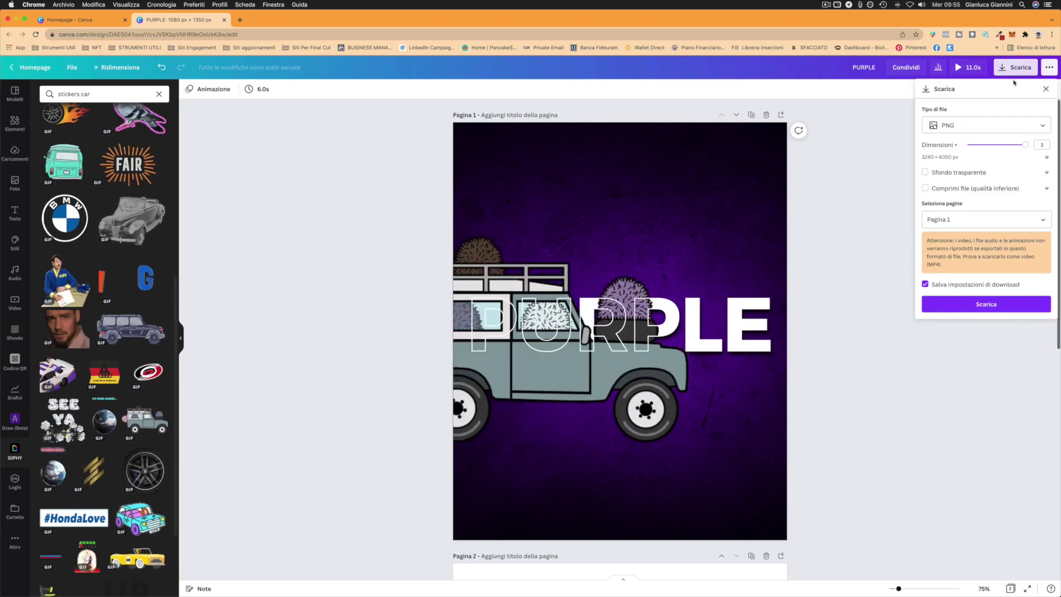
Step: Set the download file type to Video MP4 with only page 1 selected and download it
click(1012, 125)
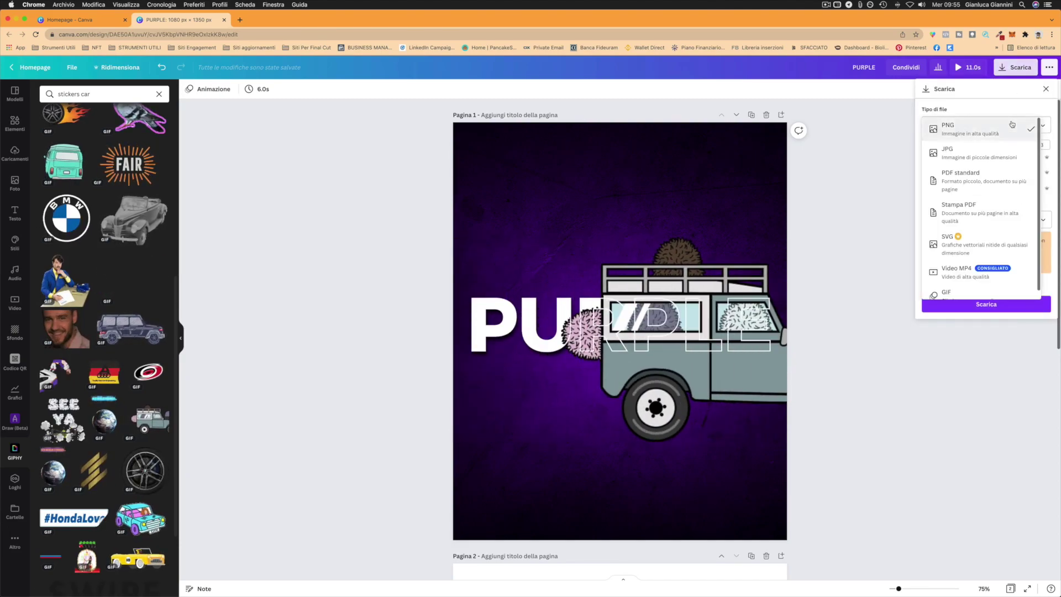
click(972, 269)
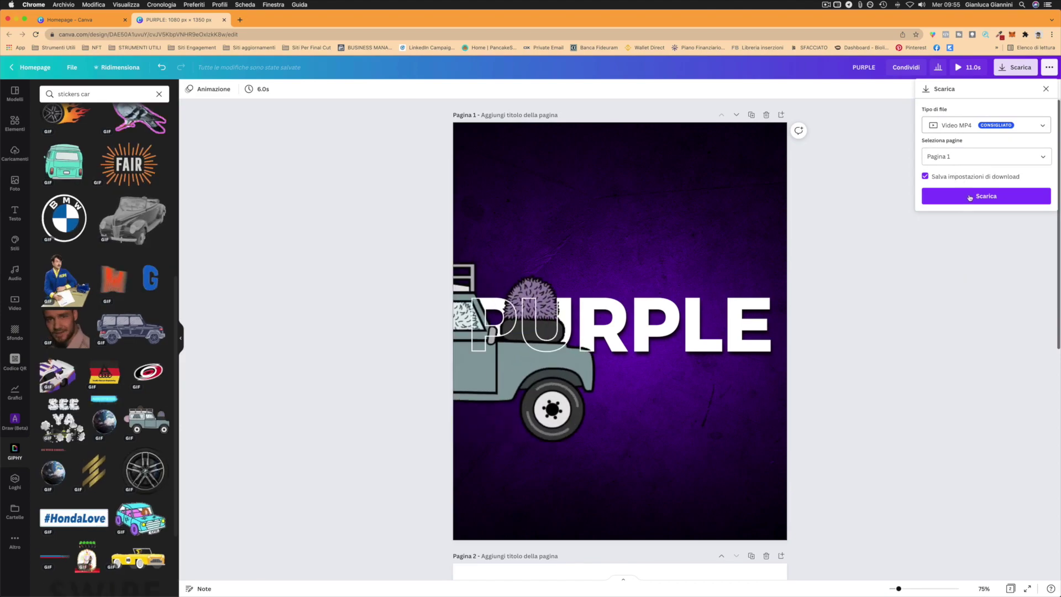
click(993, 162)
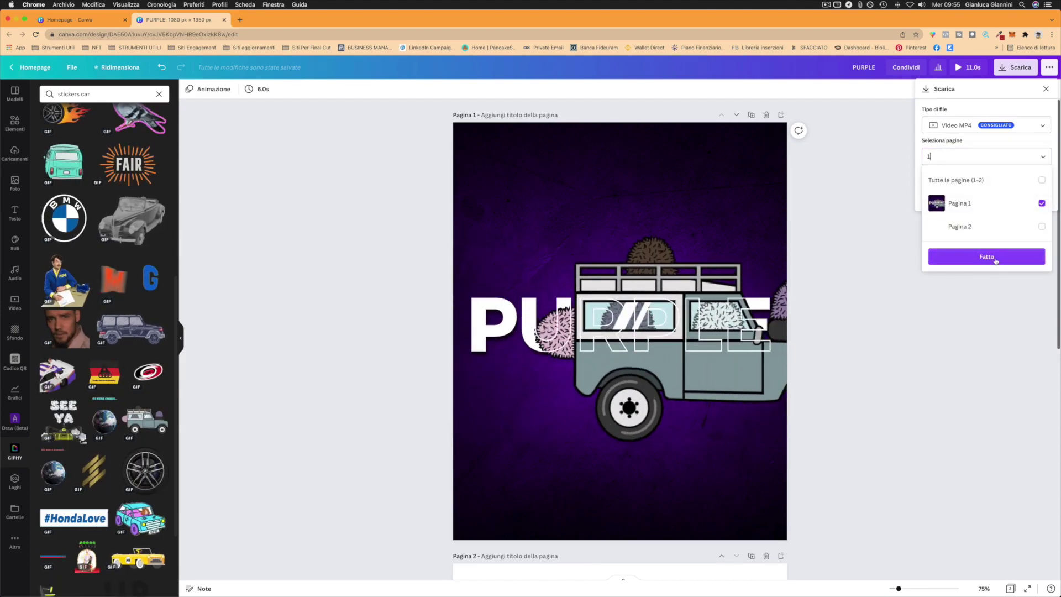
click(979, 257)
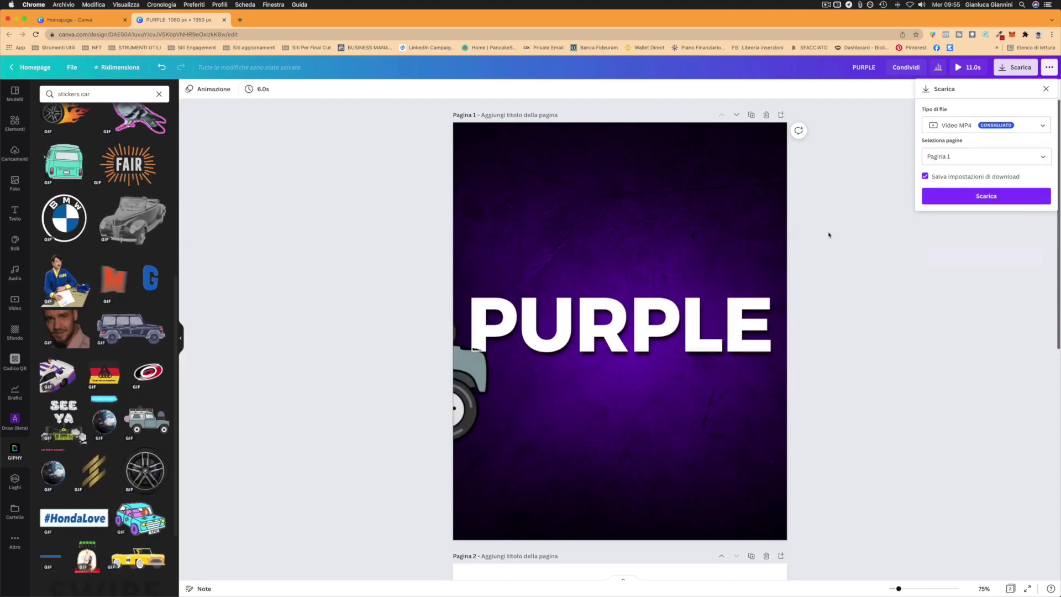
click(1012, 198)
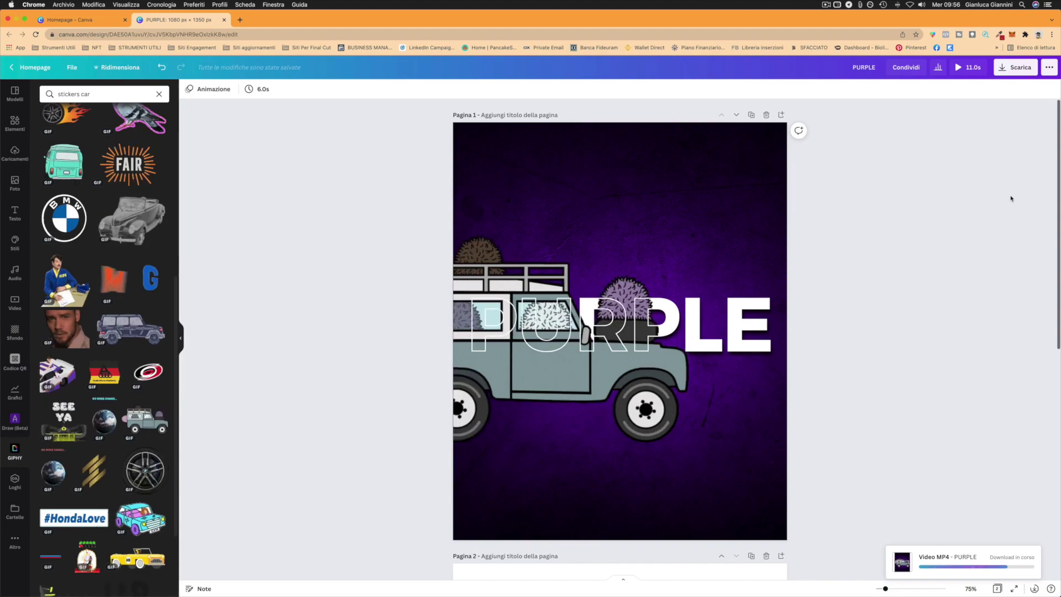
Step: Try the Bigfoot monster truck and the colourful van GIPHY stickers on page 1, removing each one again
scroll(65, 411, down, 1)
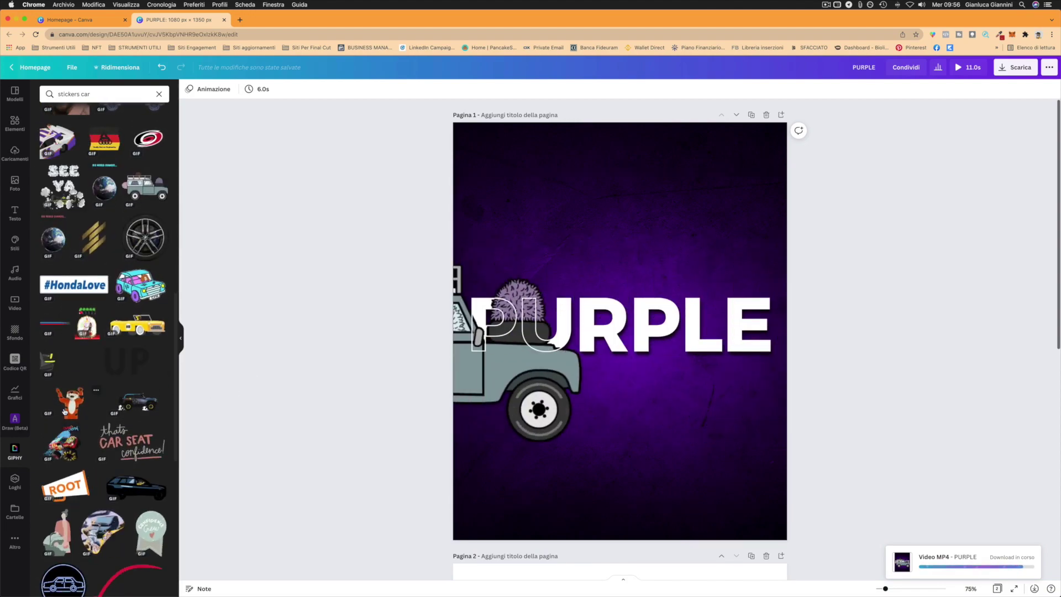
scroll(66, 475, down, 3)
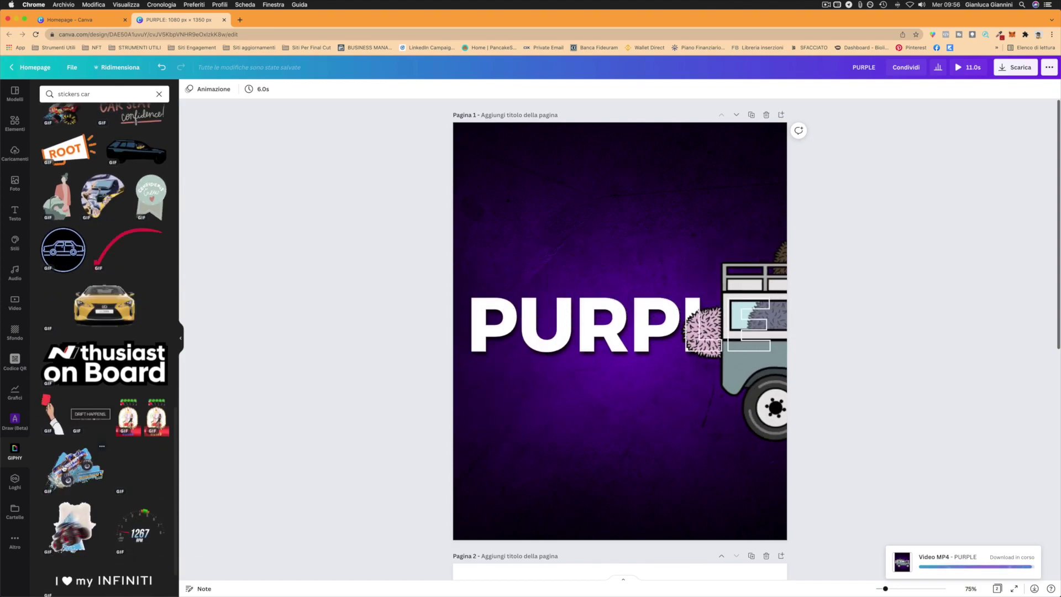
click(63, 467)
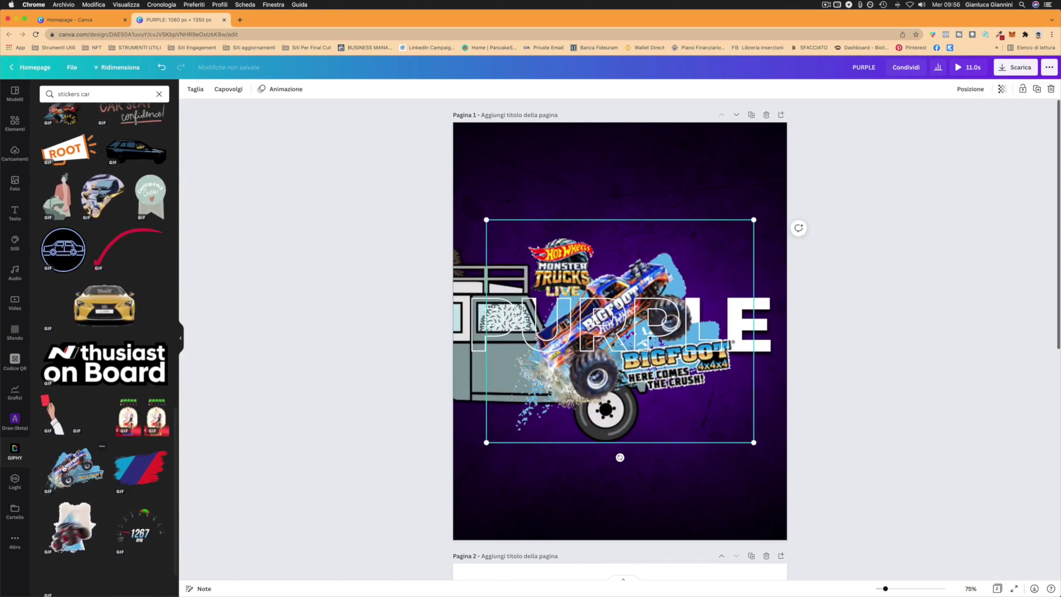
key(Delete)
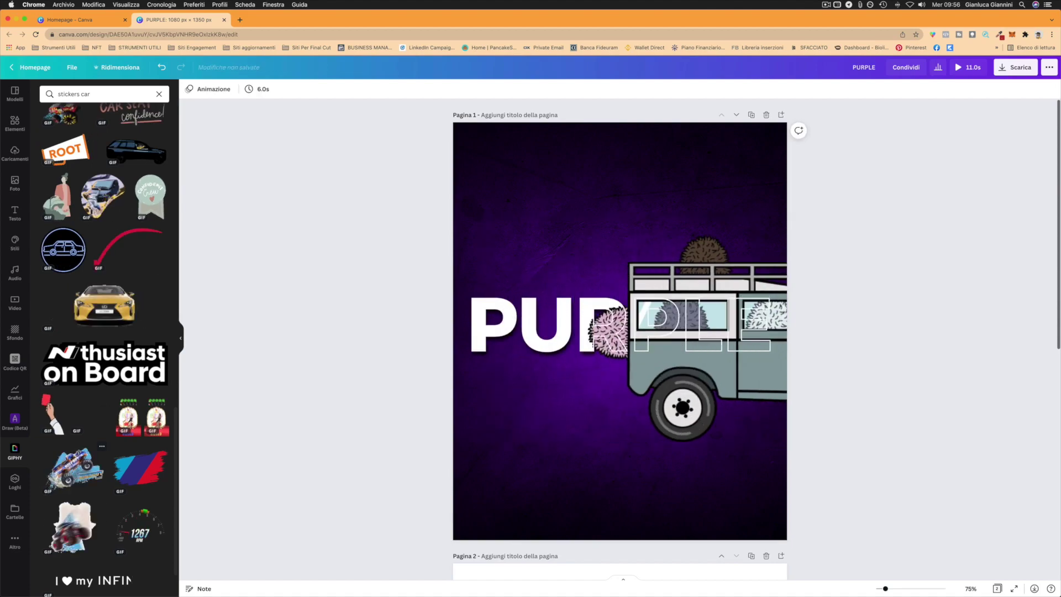
scroll(82, 517, down, 3)
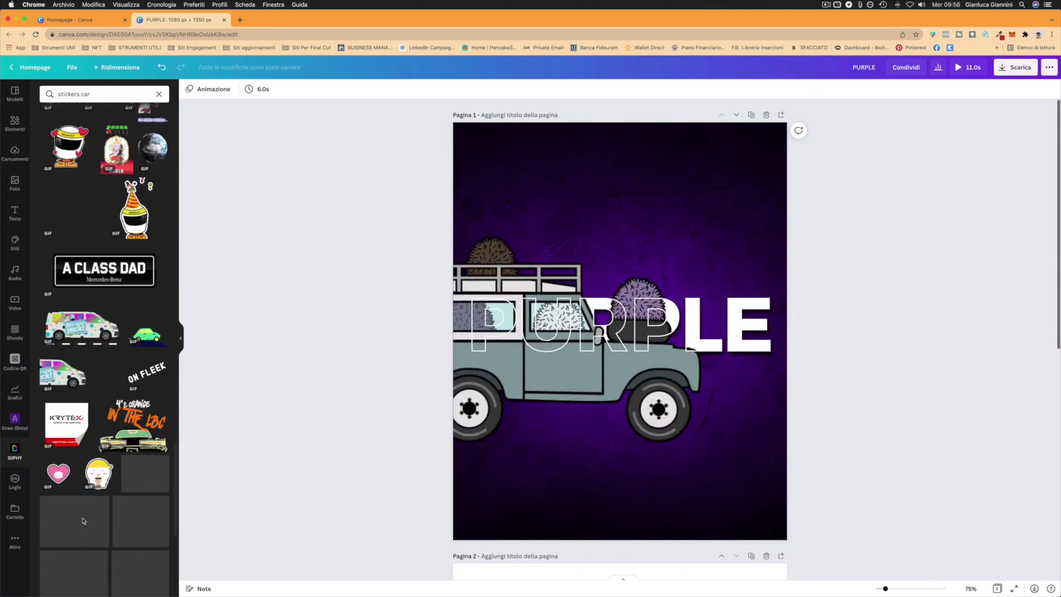
click(70, 374)
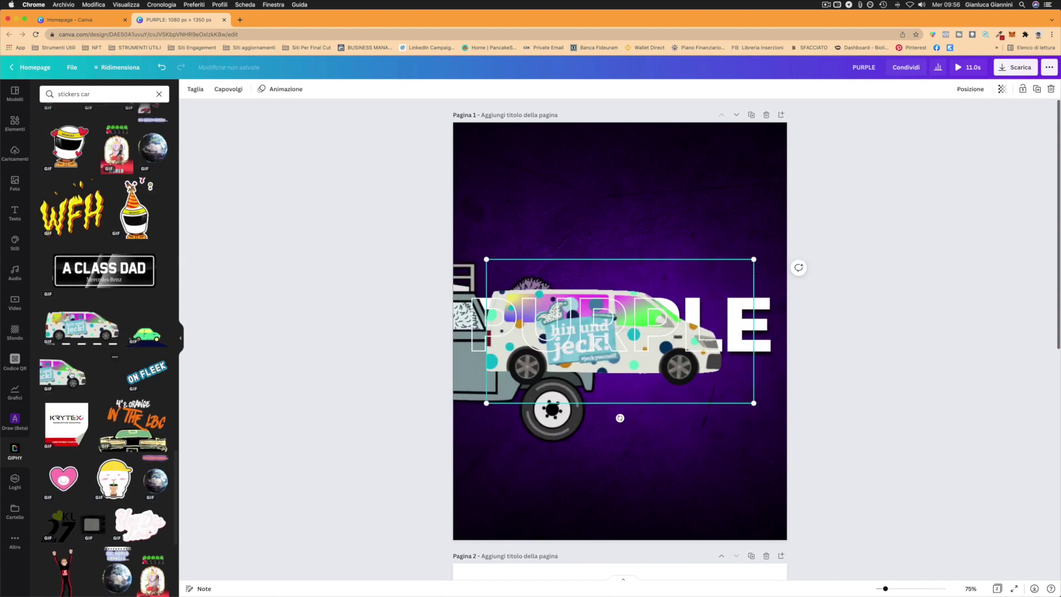
key(Escape)
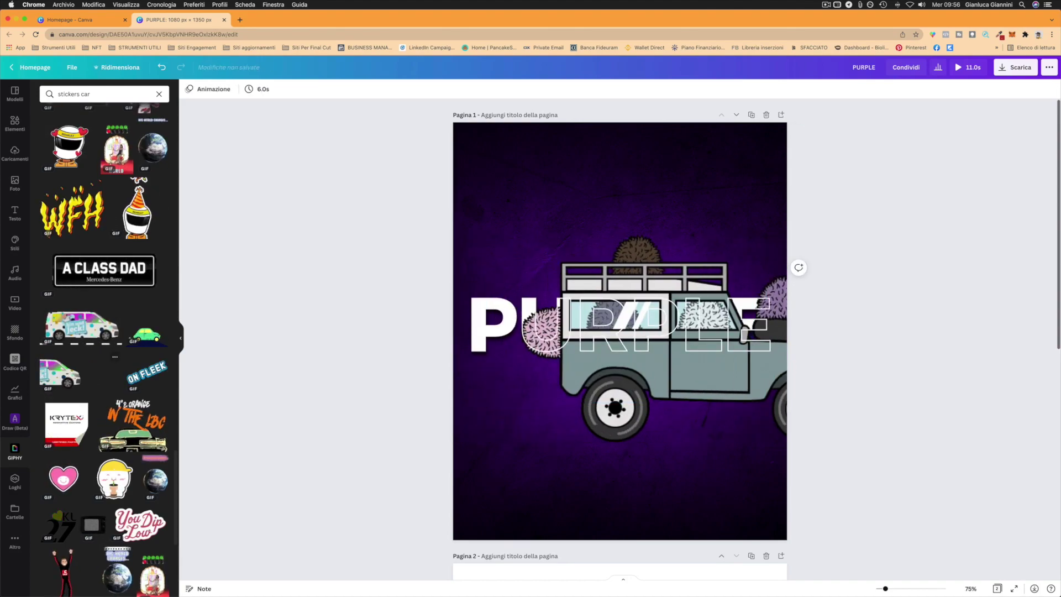
Step: Browse further through the GIPHY car stickers for other animated designs
scroll(83, 415, down, 5)
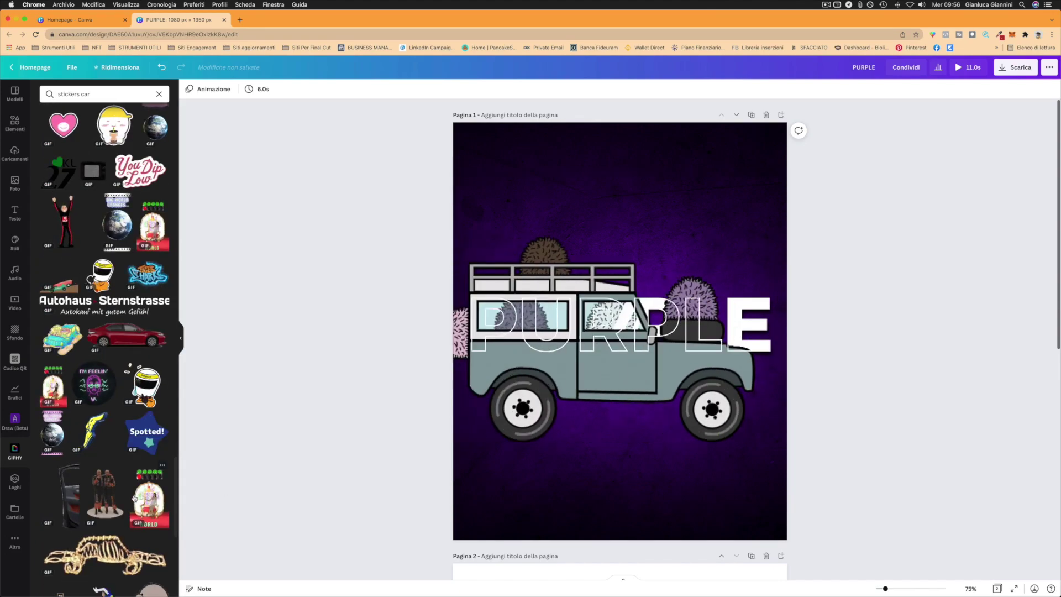
scroll(127, 500, down, 4)
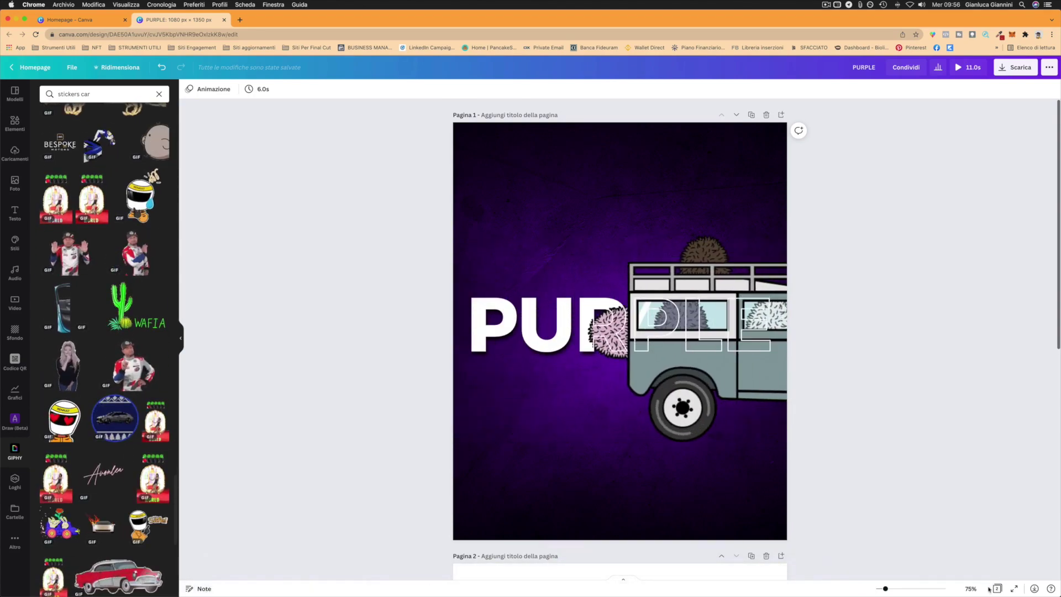
scroll(152, 451, down, 1)
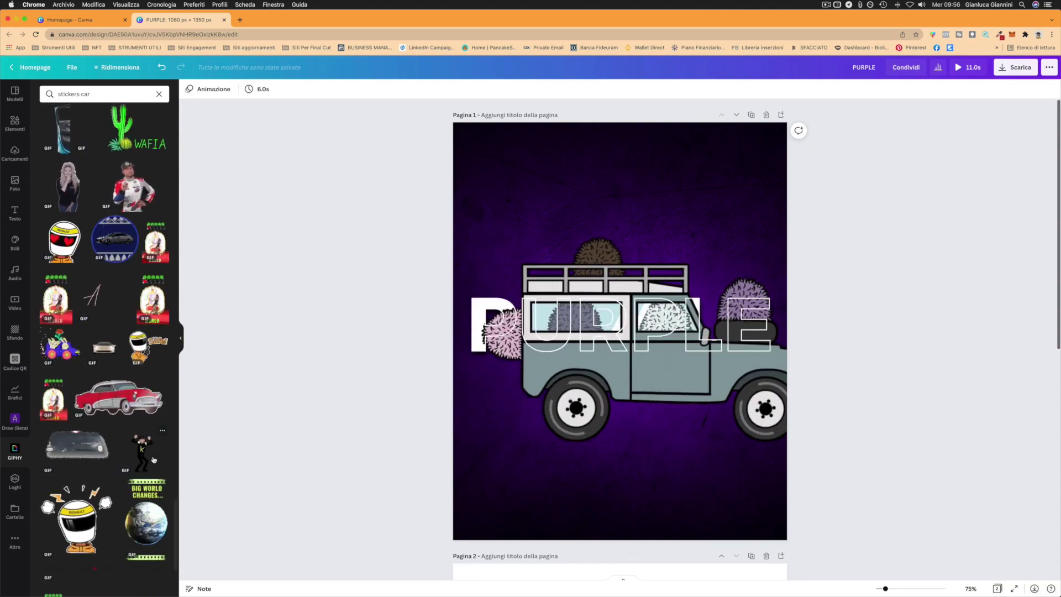
scroll(143, 460, down, 4)
scroll(137, 460, down, 1)
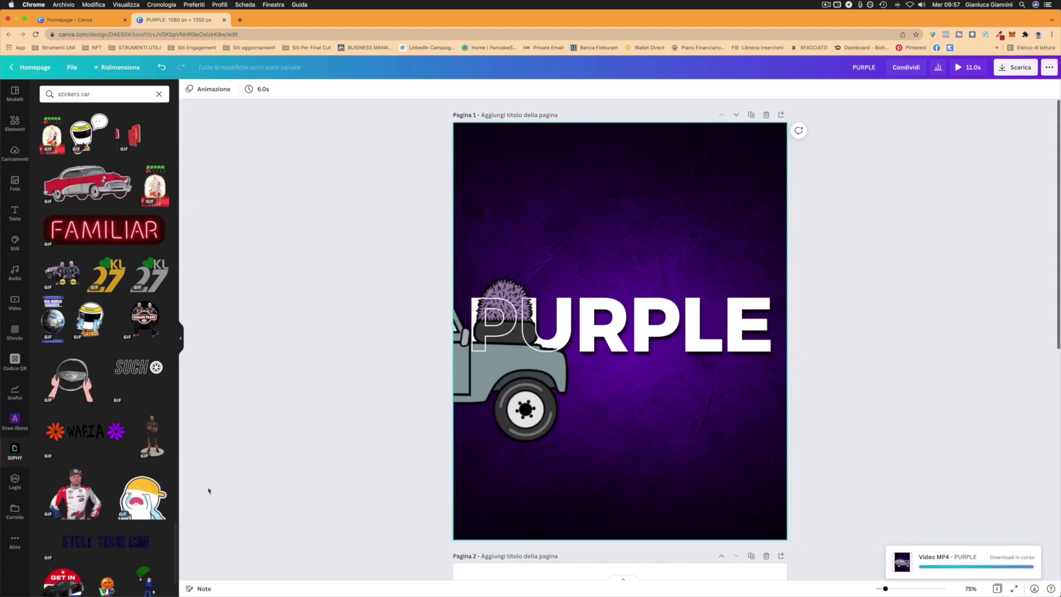
scroll(81, 496, down, 5)
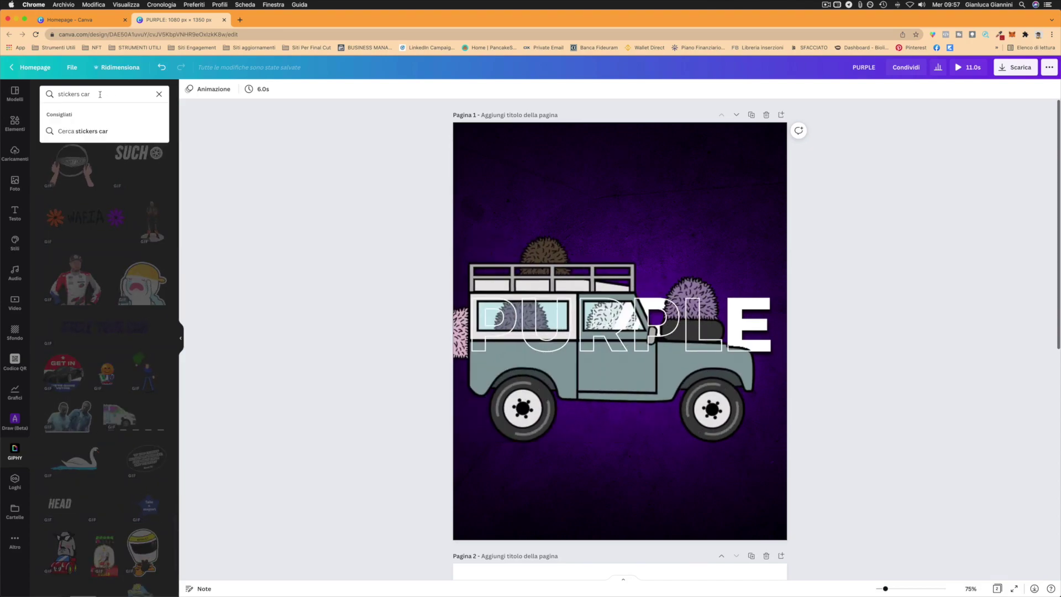
Step: Search GIPHY for "stickers flowers" and browse the flower stickers
double_click(82, 94)
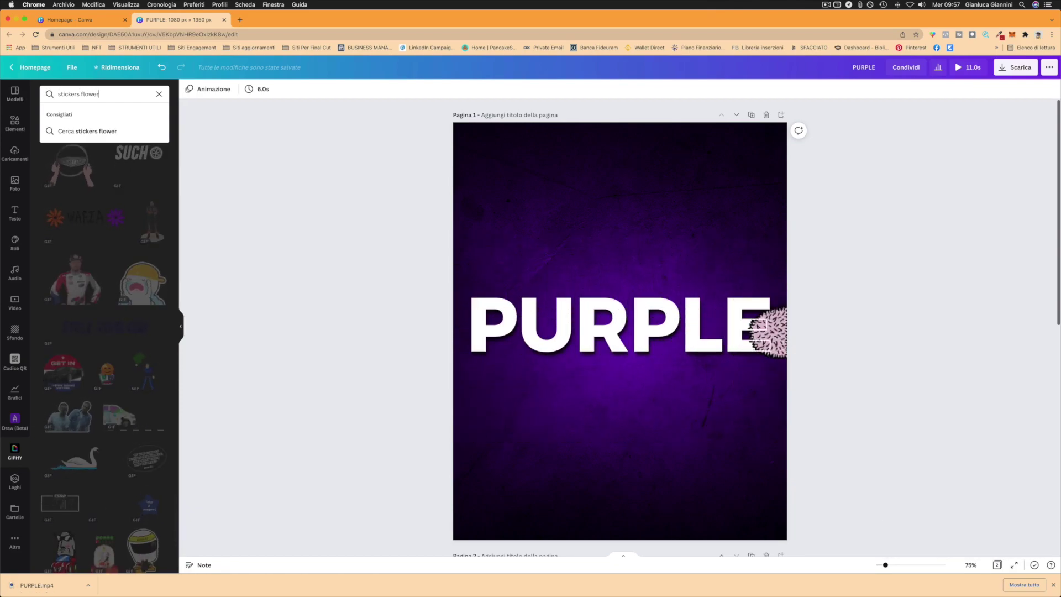
text(s)
key(Return)
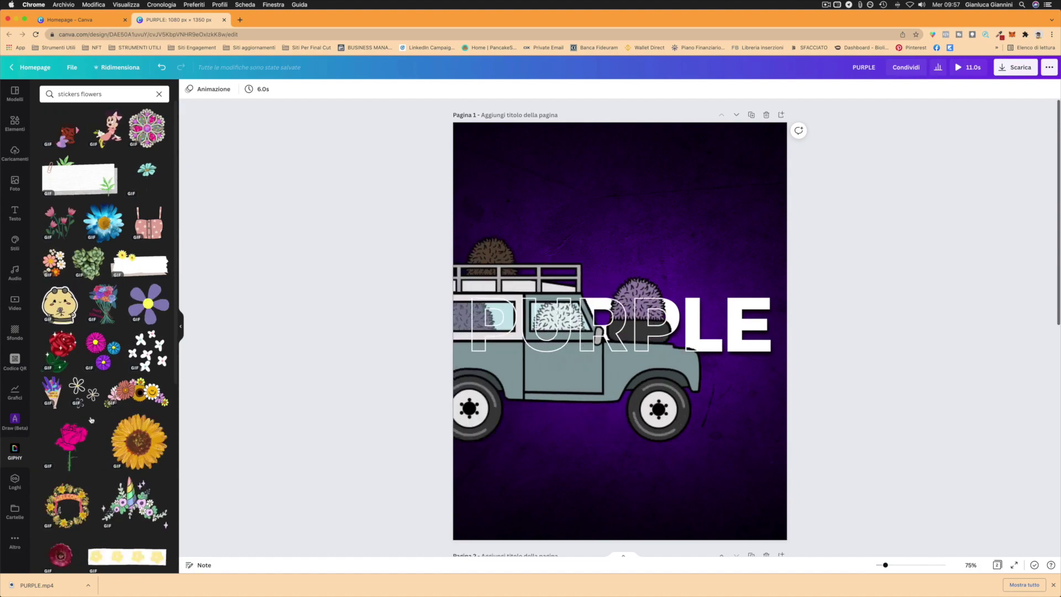
scroll(133, 303, down, 1)
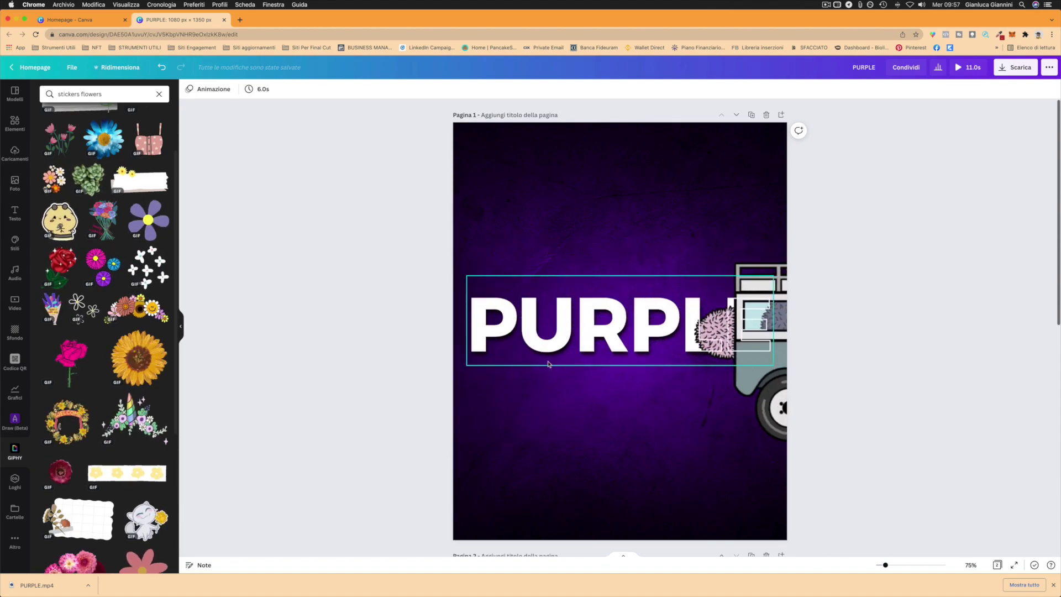
scroll(121, 446, down, 3)
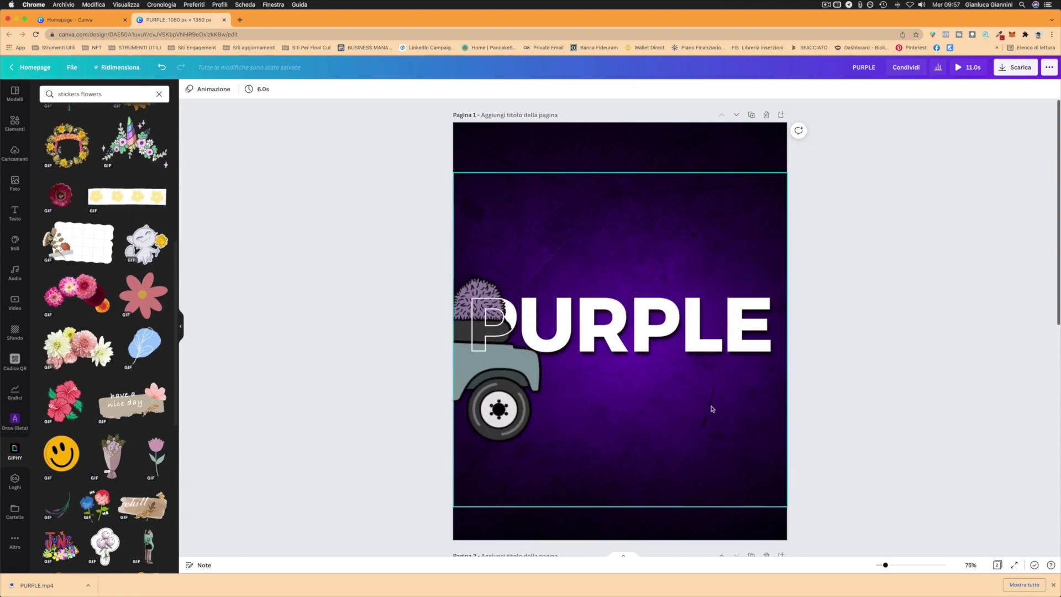
Step: Try the pink double-flower GIPHY sticker on page 1 in place of the jeep, and remove it again
click(713, 409)
key(Delete)
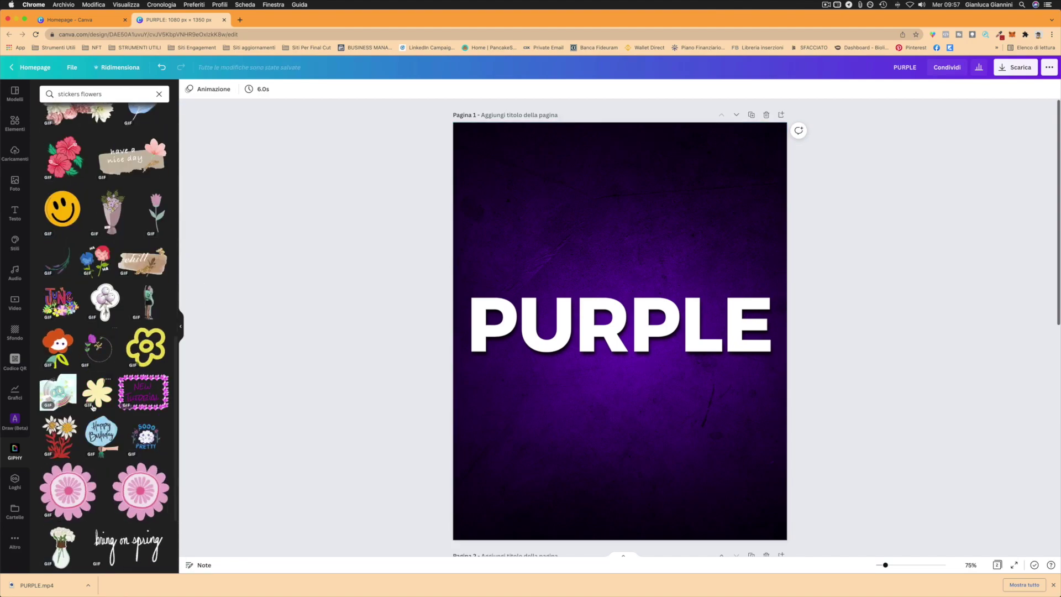
click(153, 496)
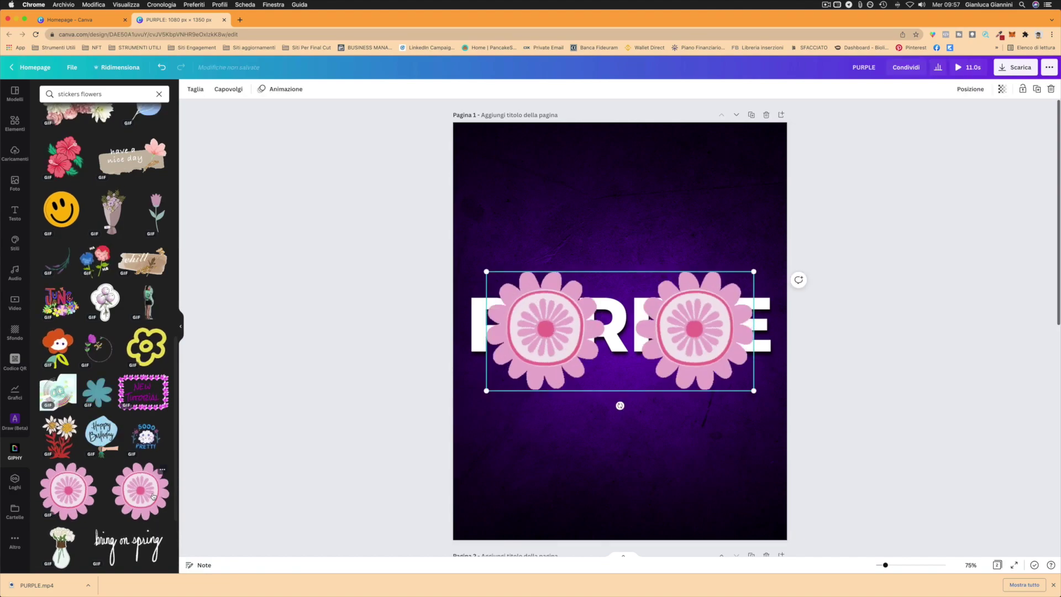
click(976, 88)
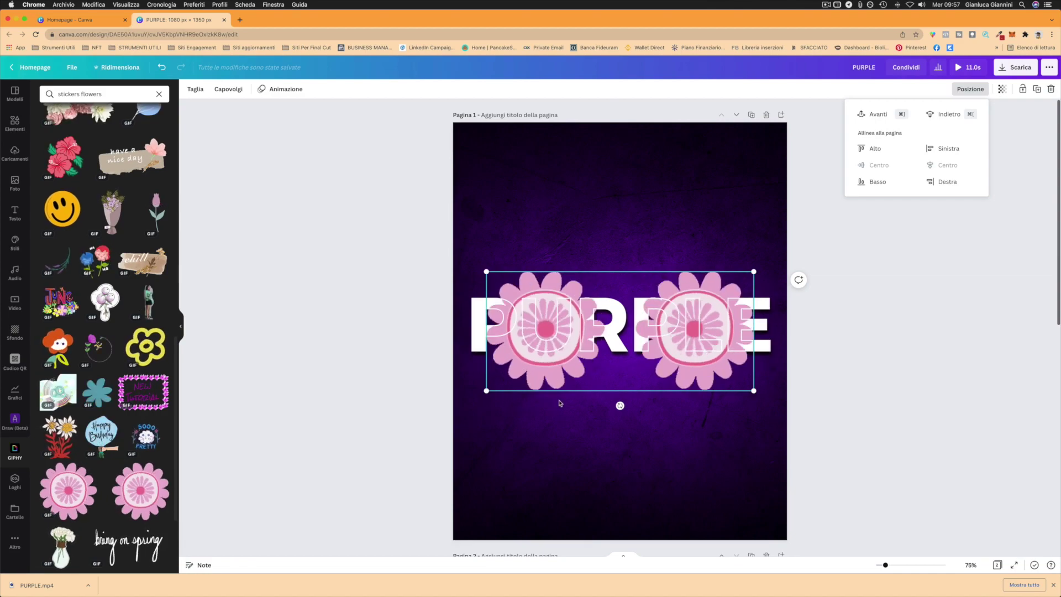
click(658, 424)
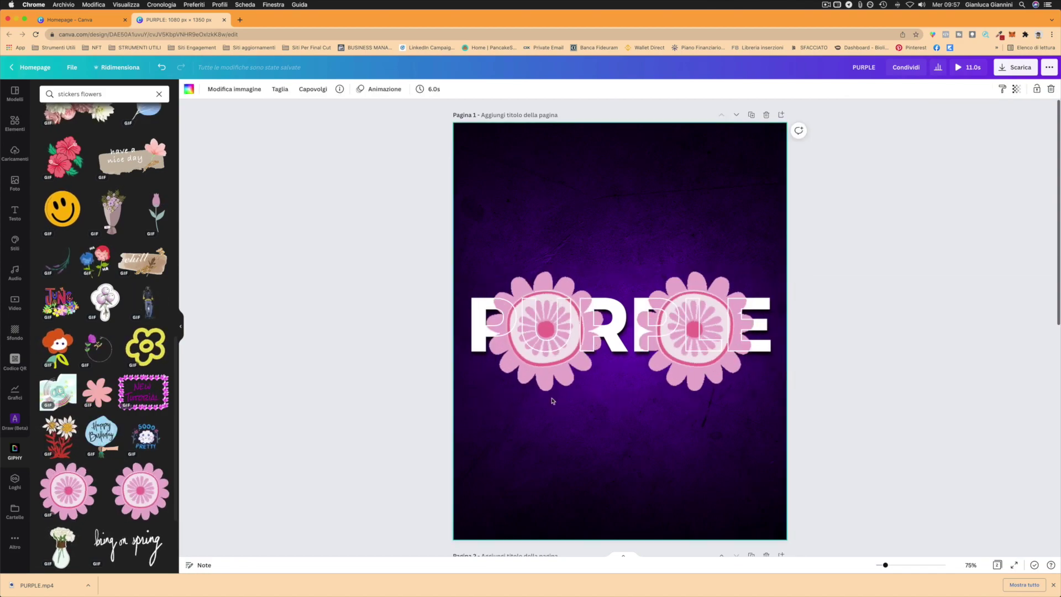
key(Delete)
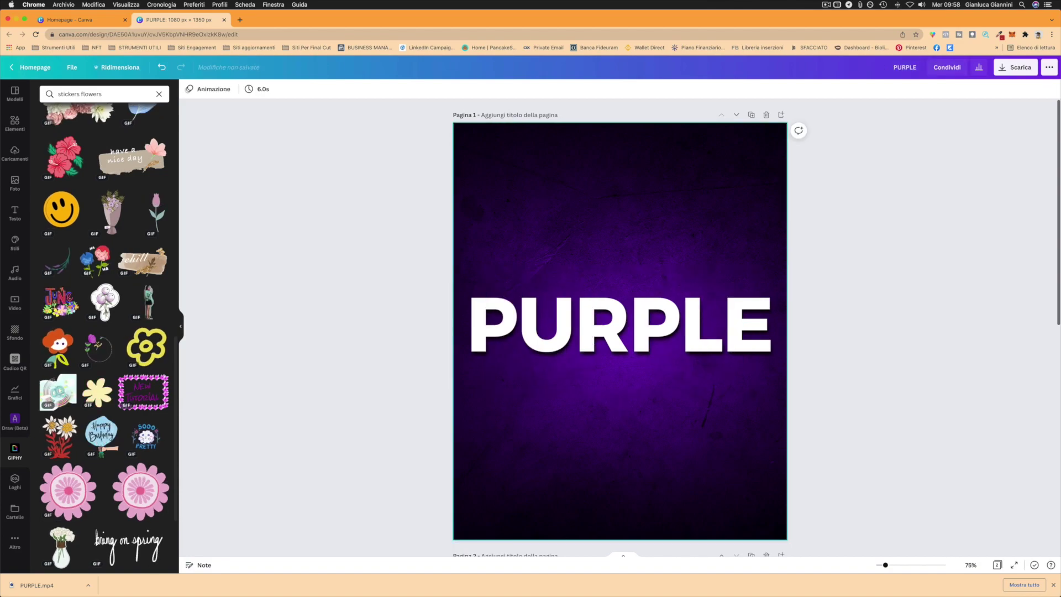
Step: Delete the purple background from page 1 and add the GIPHY jeep sticker, scaled to the full page width
key(Delete)
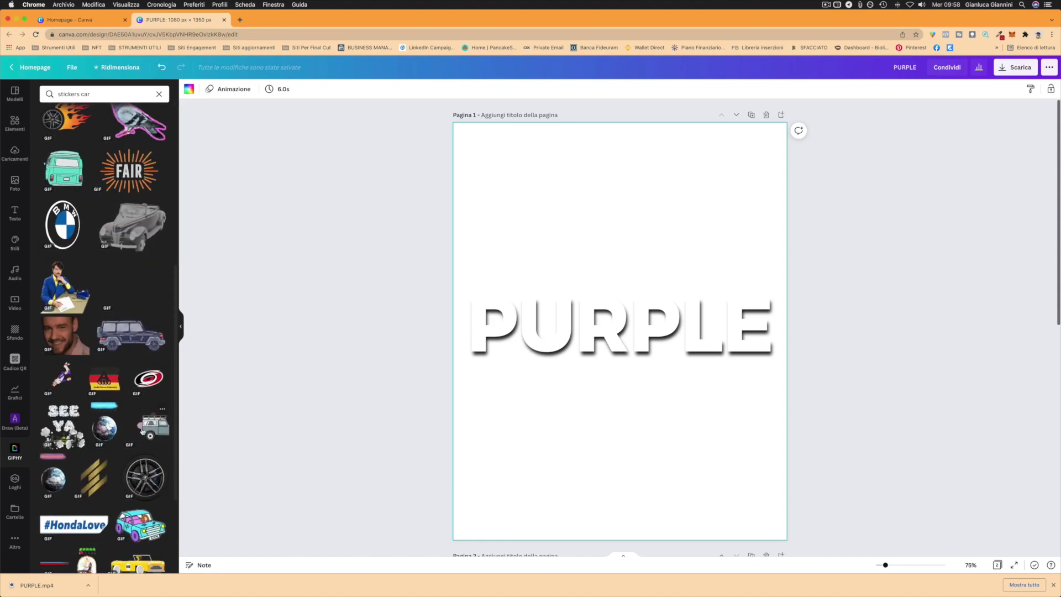
click(142, 431)
drag(553, 256, 559, 247)
drag(721, 198, 857, 199)
drag(675, 201, 675, 214)
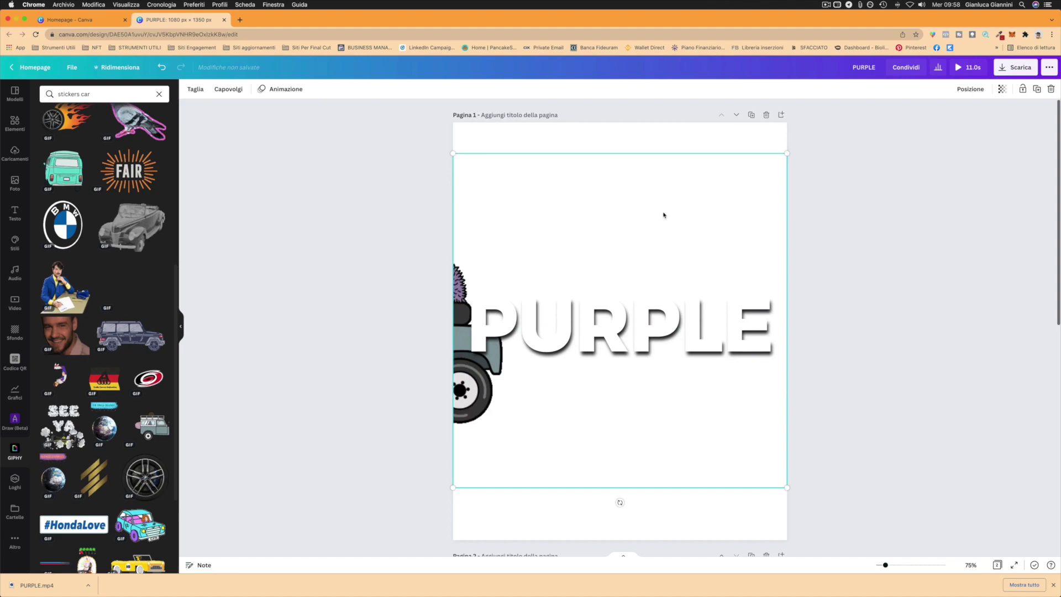
Step: Bring the jeep sticker forward between the solid and outlined PURPLE texts and shift it partly off the page's right edge
click(970, 89)
click(883, 116)
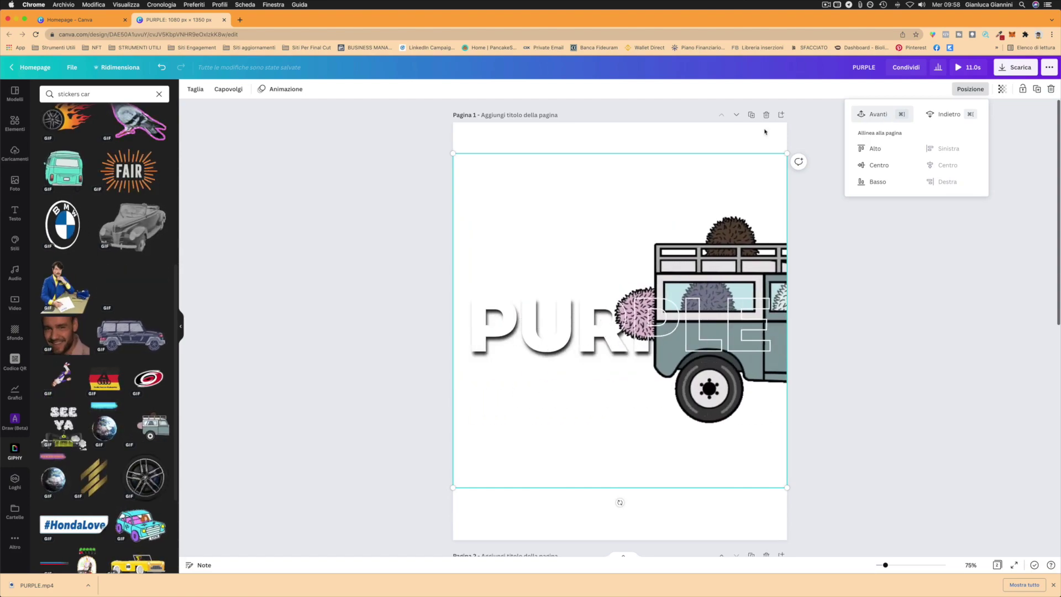
click(680, 328)
click(662, 221)
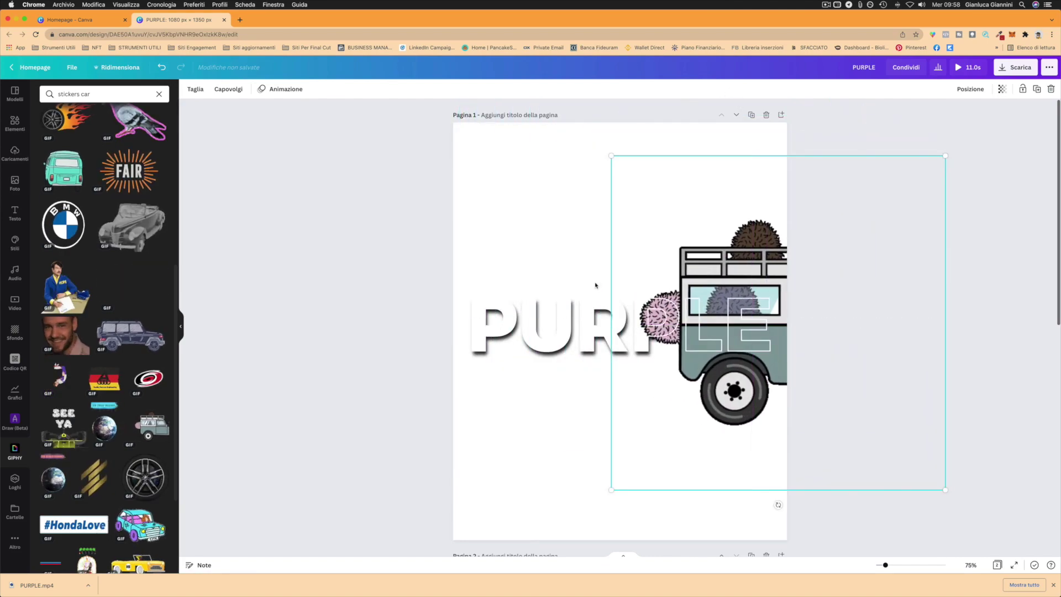
Step: Remove the shadow effect from the solid PURPLE text and nudge the outlined PURPLE text slightly
click(518, 324)
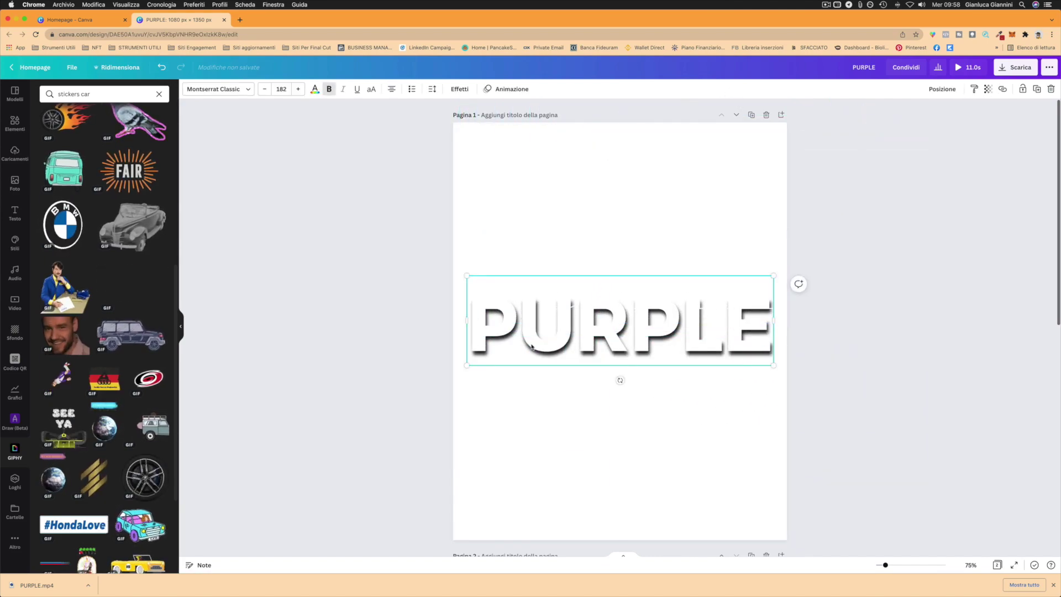
click(458, 90)
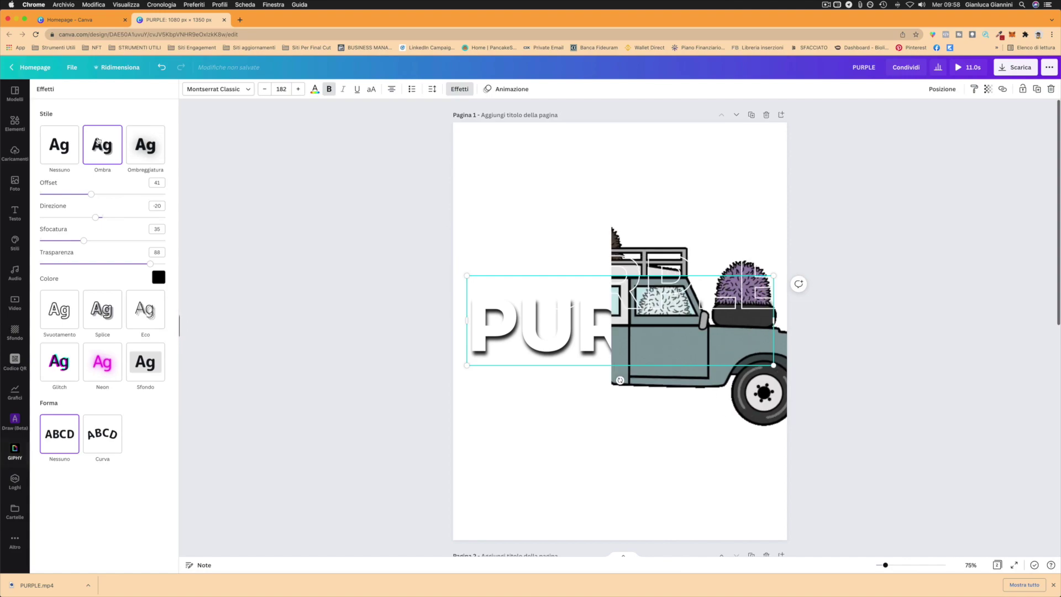
click(60, 145)
mouse_move(604, 334)
mouse_down()
mouse_move(569, 321)
mouse_move(585, 329)
mouse_up()
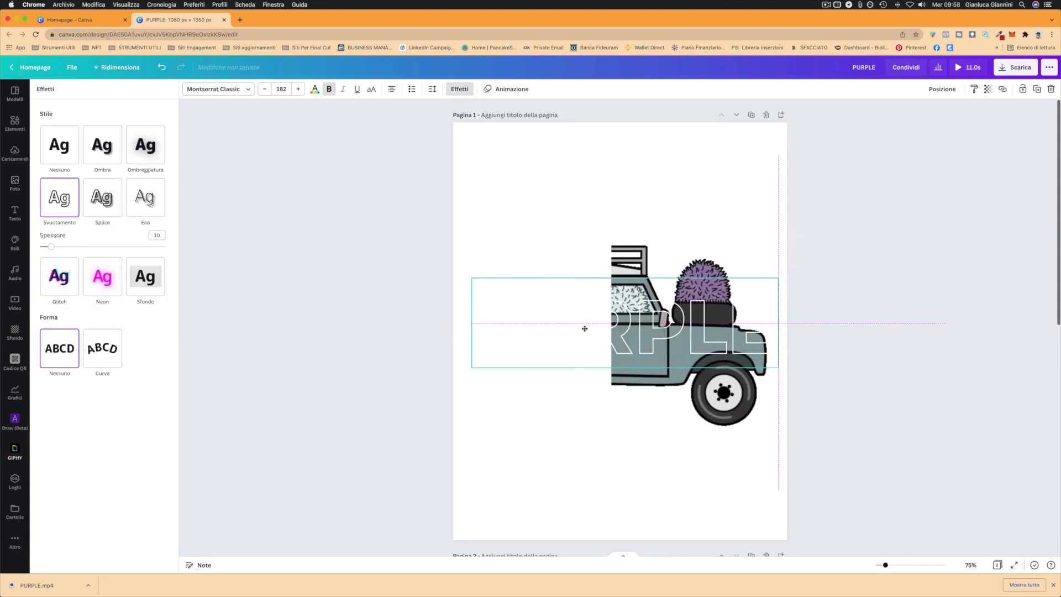
Step: Reposition the outlined PURPLE text mid-page and slide the jeep sticker off the page and back across its full width
click(623, 382)
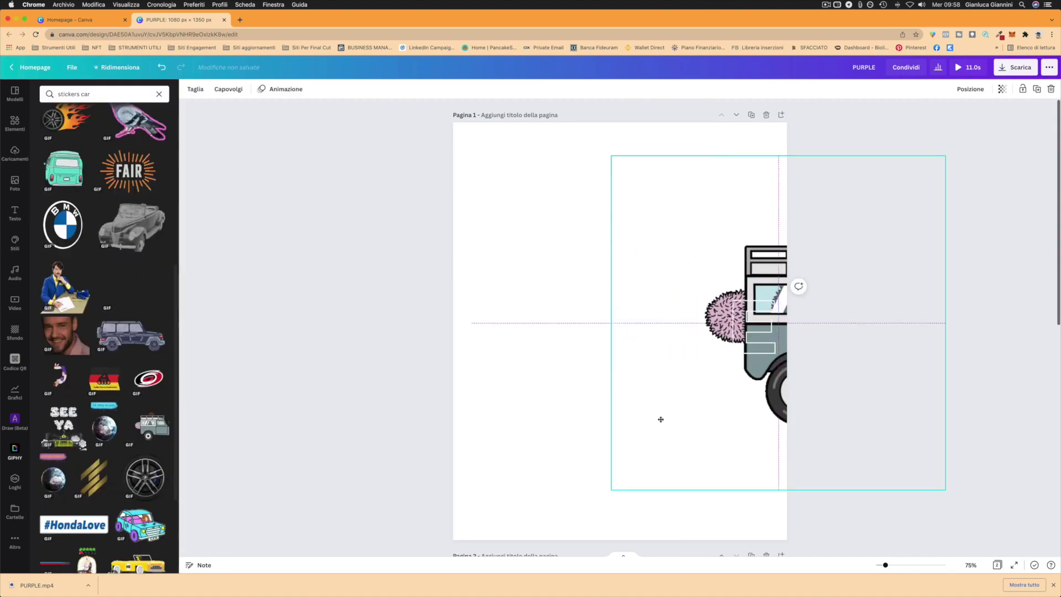
drag(661, 420, 261, 429)
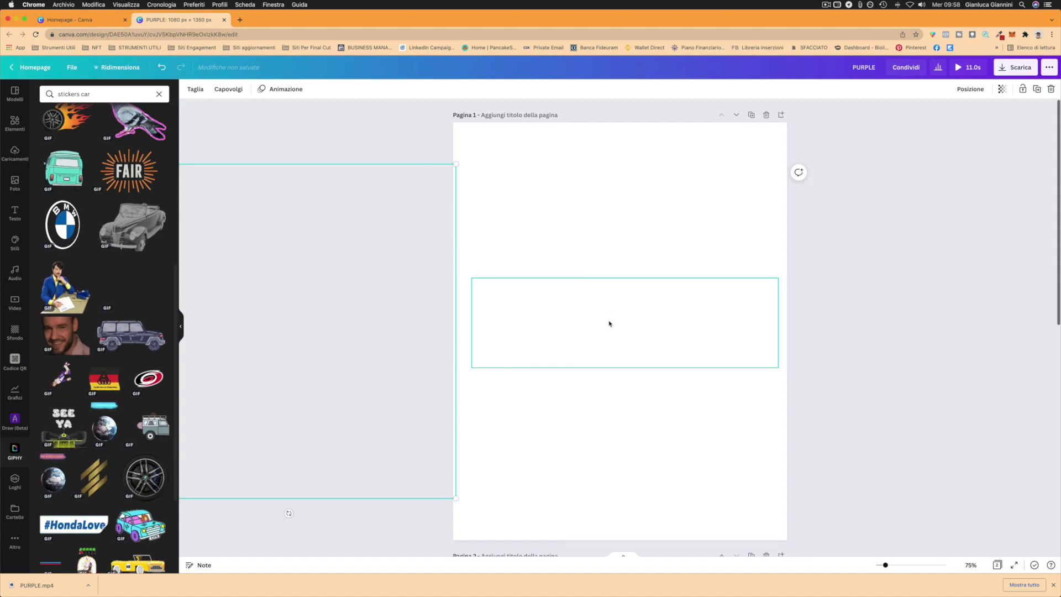
click(612, 260)
drag(603, 366, 610, 343)
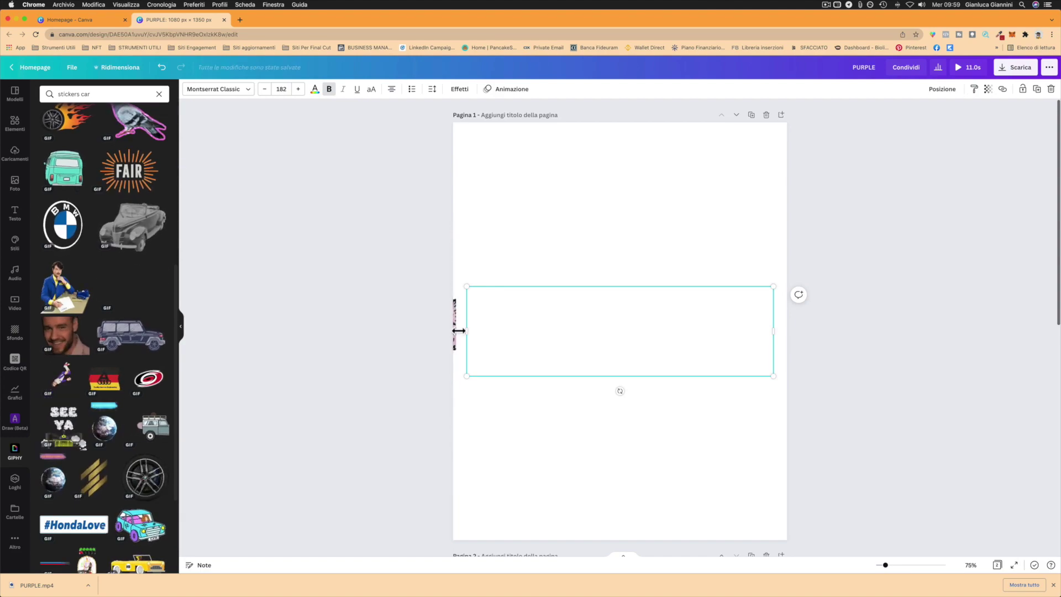
drag(452, 329, 786, 330)
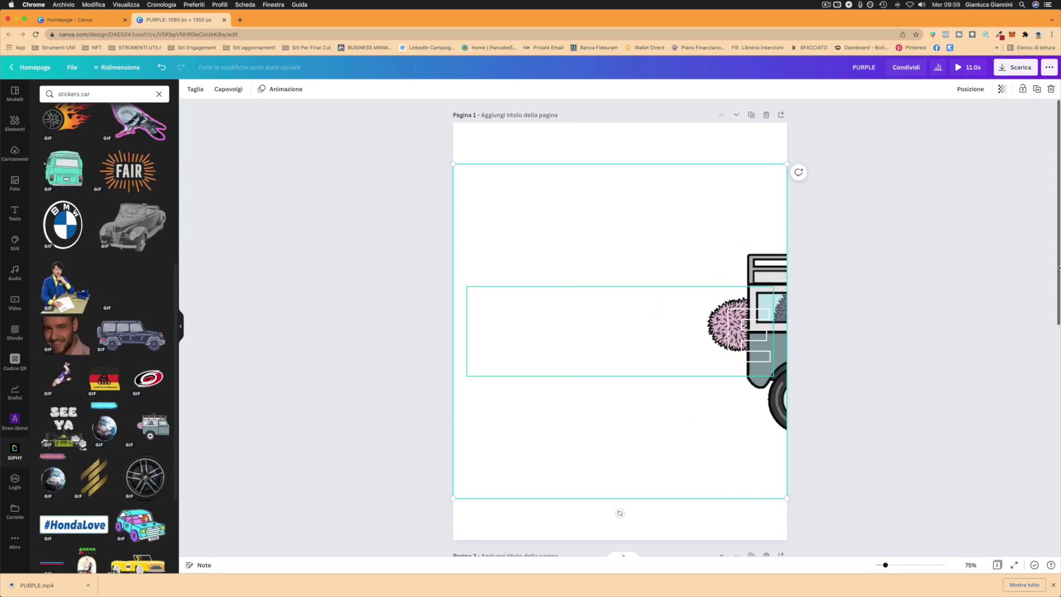
Step: Undo the changes back to the version with the purple background and the jeep between the PURPLE texts
scroll(672, 420, down, 1)
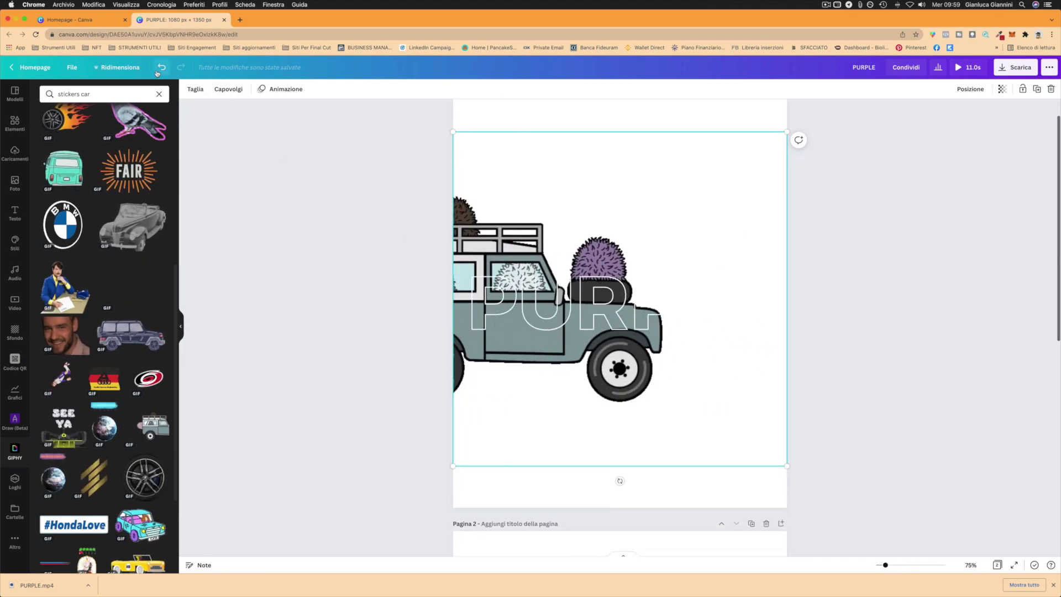
click(158, 71)
click(158, 71)
click(158, 71)
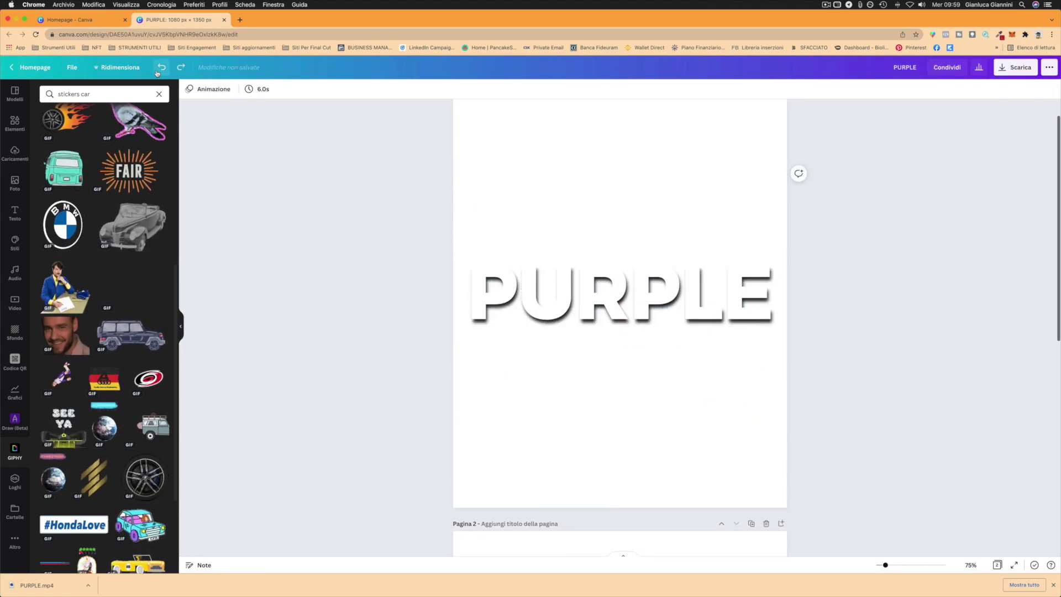
click(157, 71)
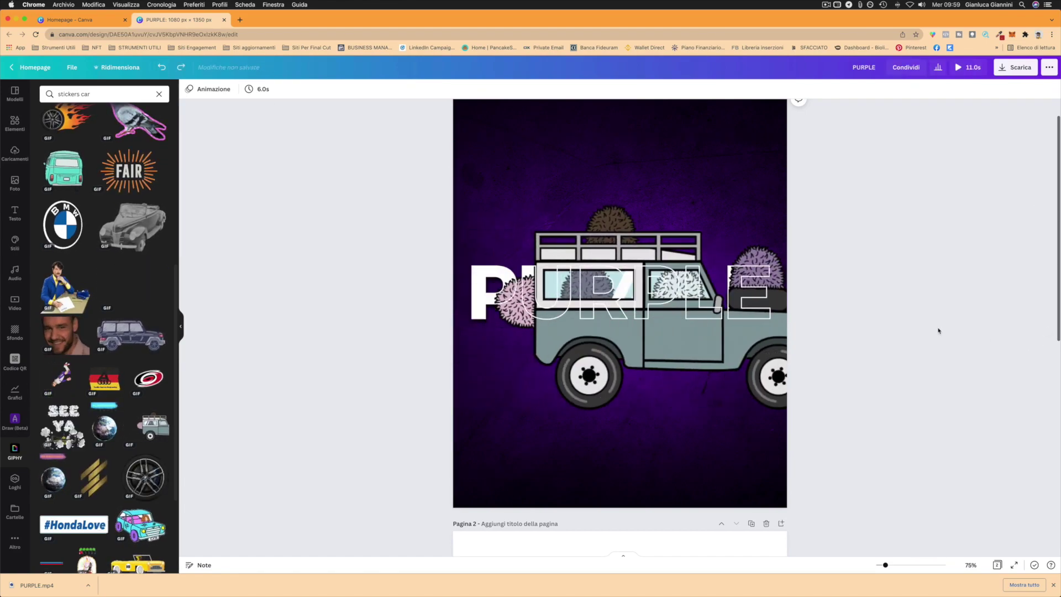
Step: Open the downloaded PURPLE.mp4 in QuickTime Player, move the browser window out of the way and play the video
scroll(884, 354, down, 5)
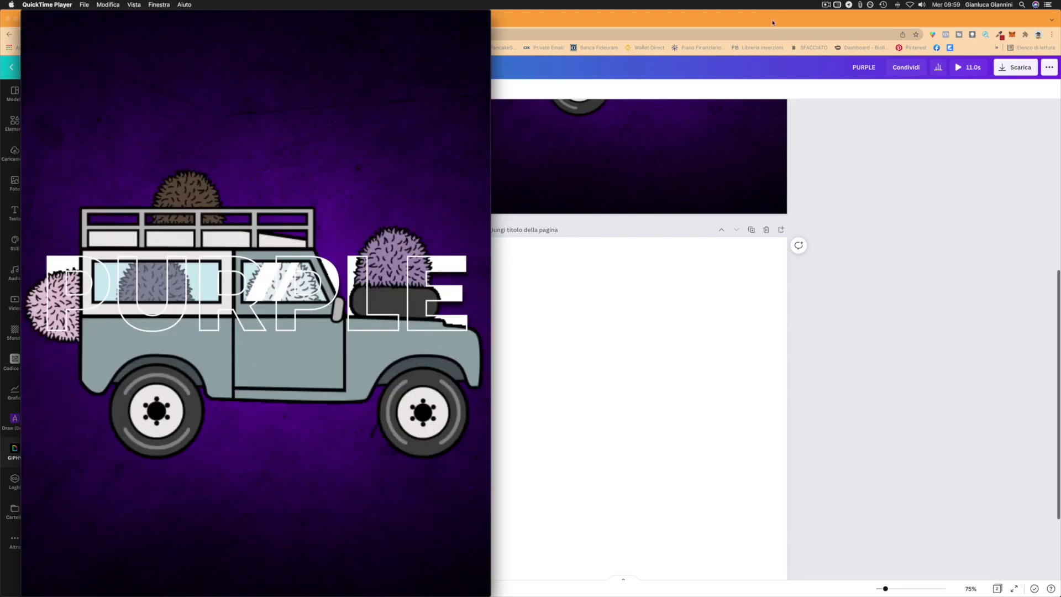
drag(758, 20, 857, 307)
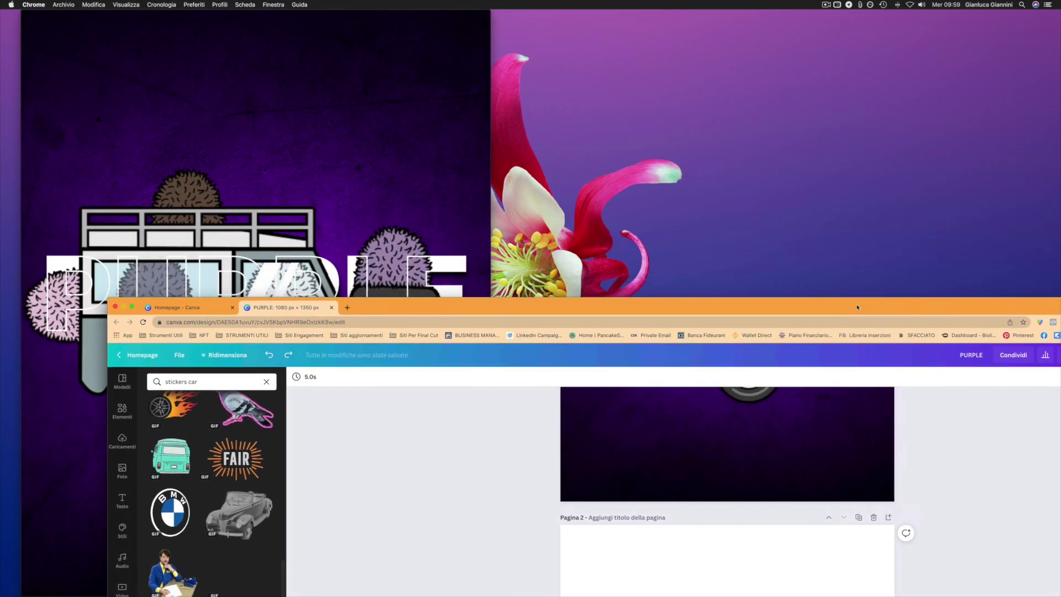
drag(452, 32, 730, 35)
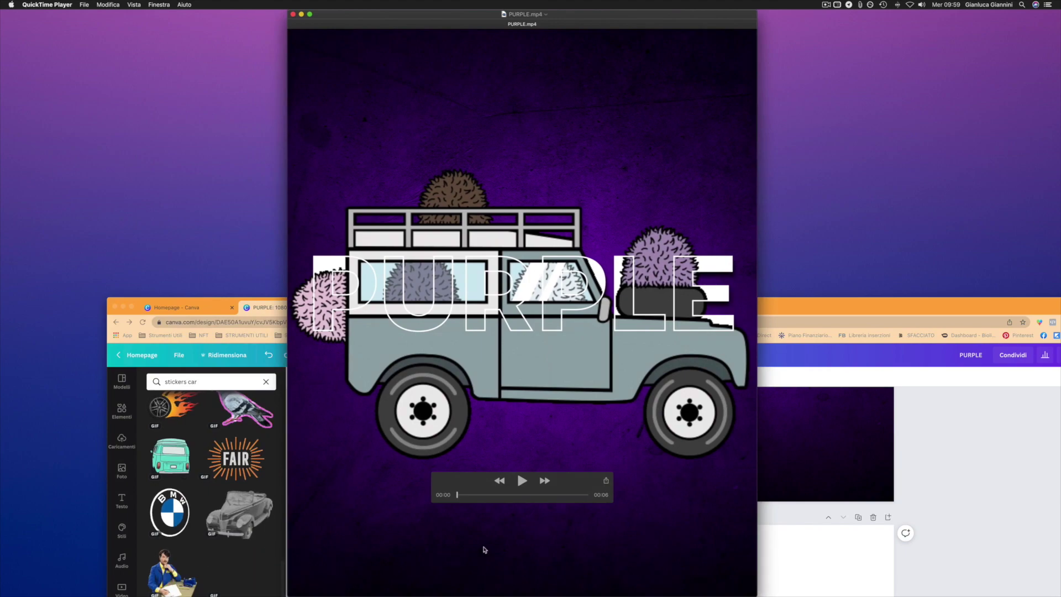
click(521, 481)
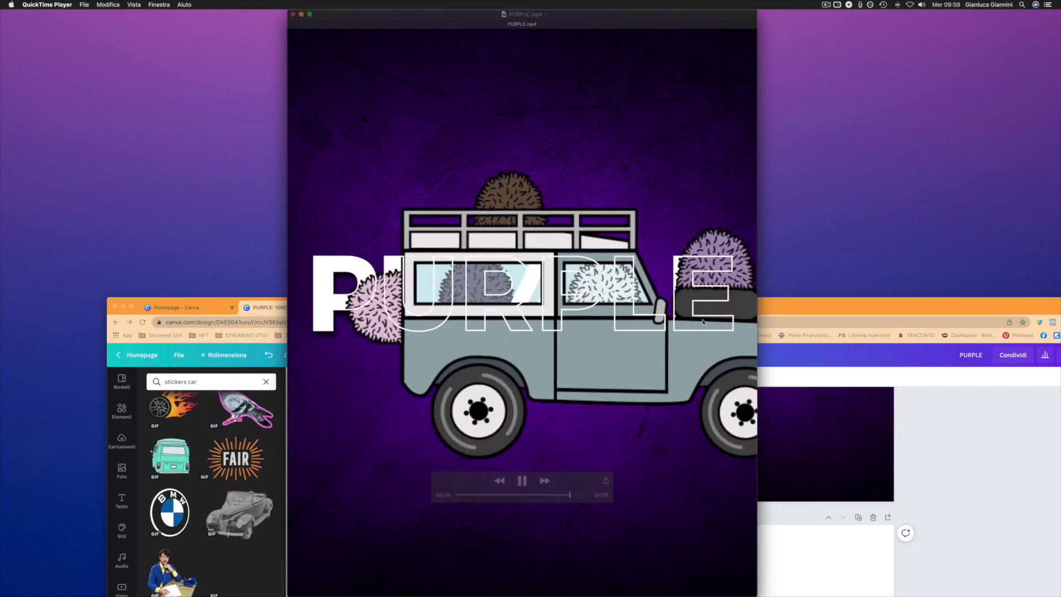
Step: Shrink the PURPLE.mp4 player window, replay the video above the browser, then close it and move the browser back up
drag(303, 10, 553, 308)
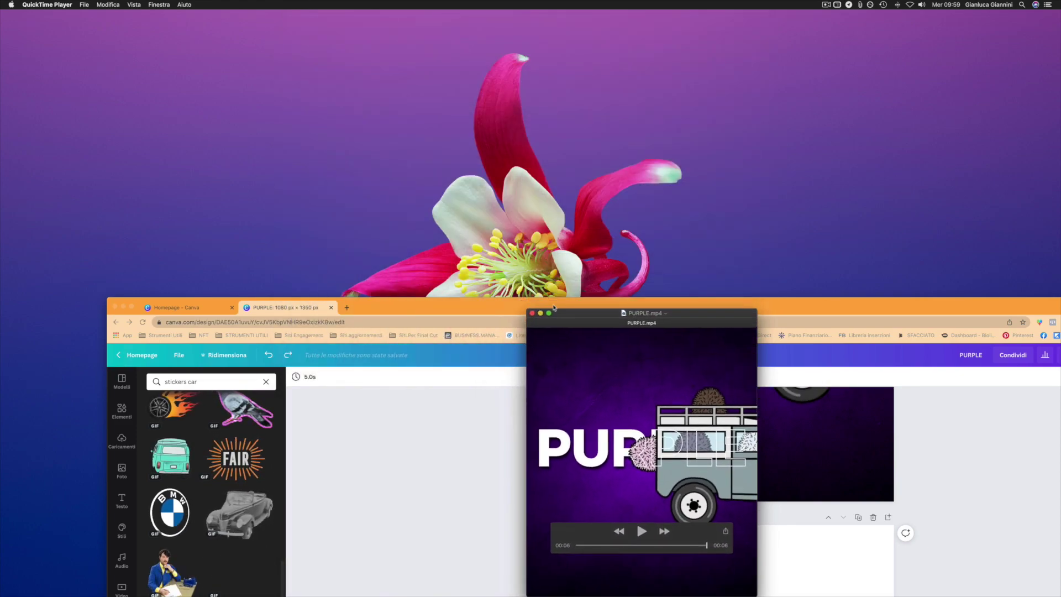
drag(677, 318, 606, 28)
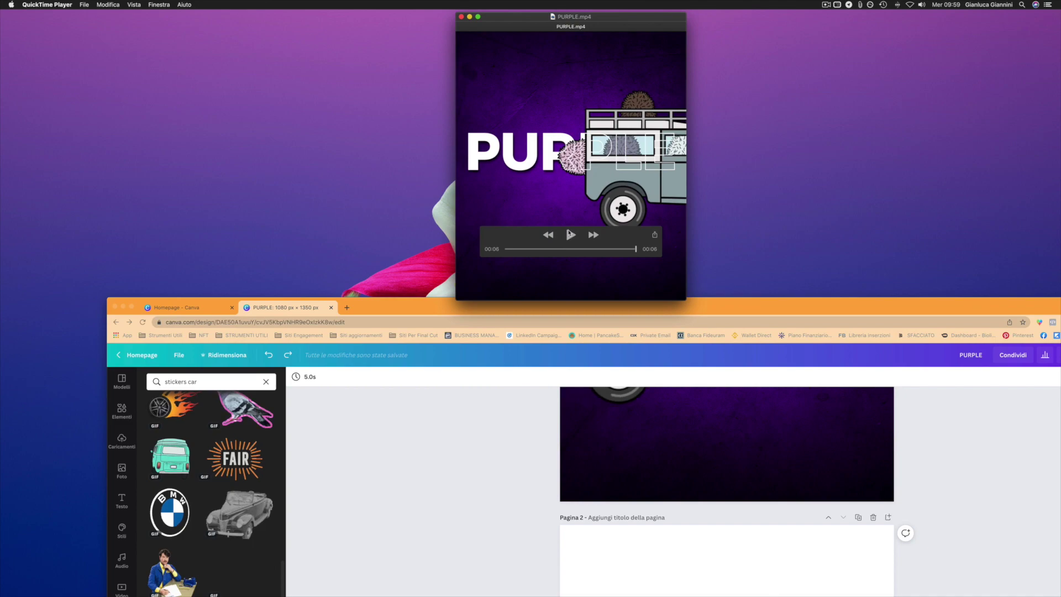
click(570, 234)
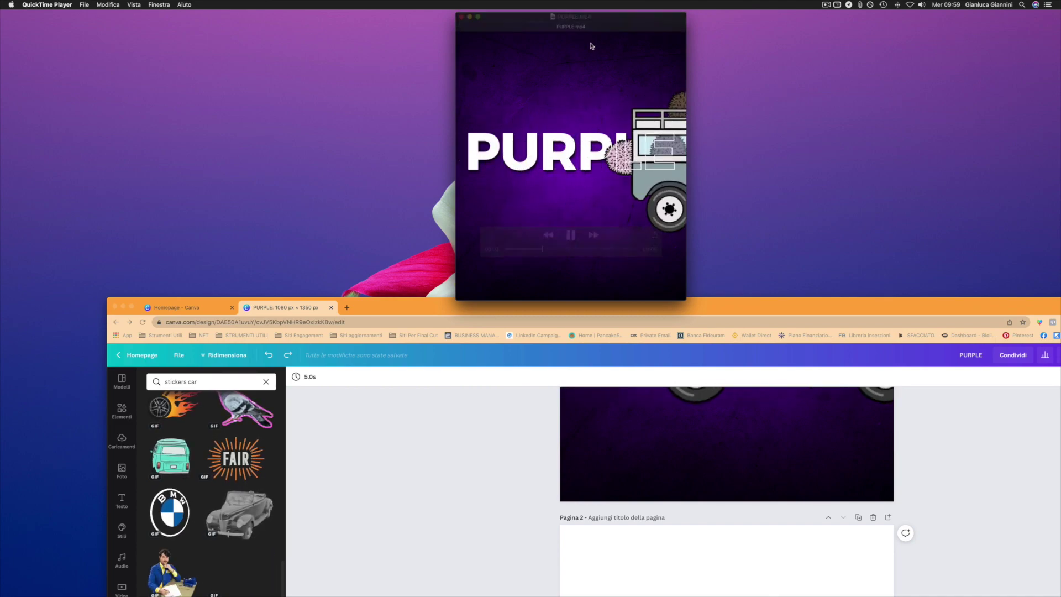
click(461, 17)
drag(782, 302, 655, 15)
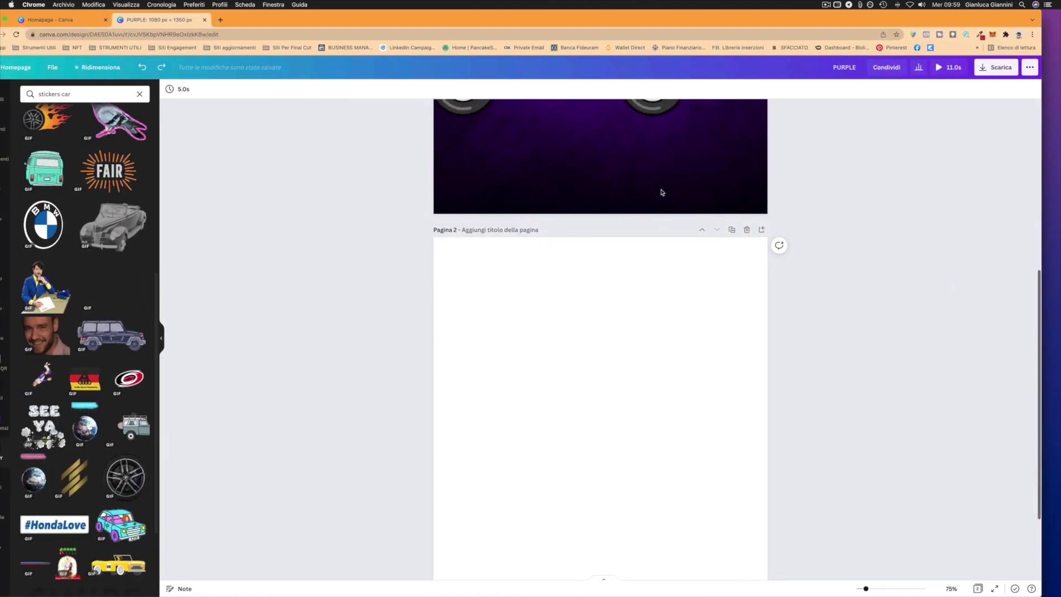
Step: Upload PURPLE.mp4 from the Finder's Download folder into the design's video uploads
scroll(661, 221, down, 3)
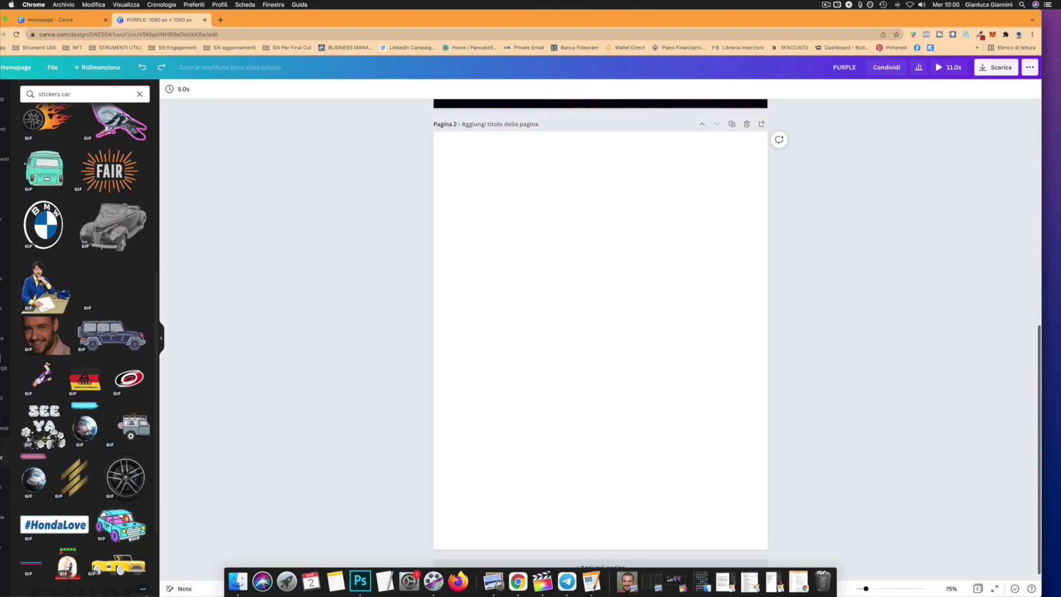
click(244, 582)
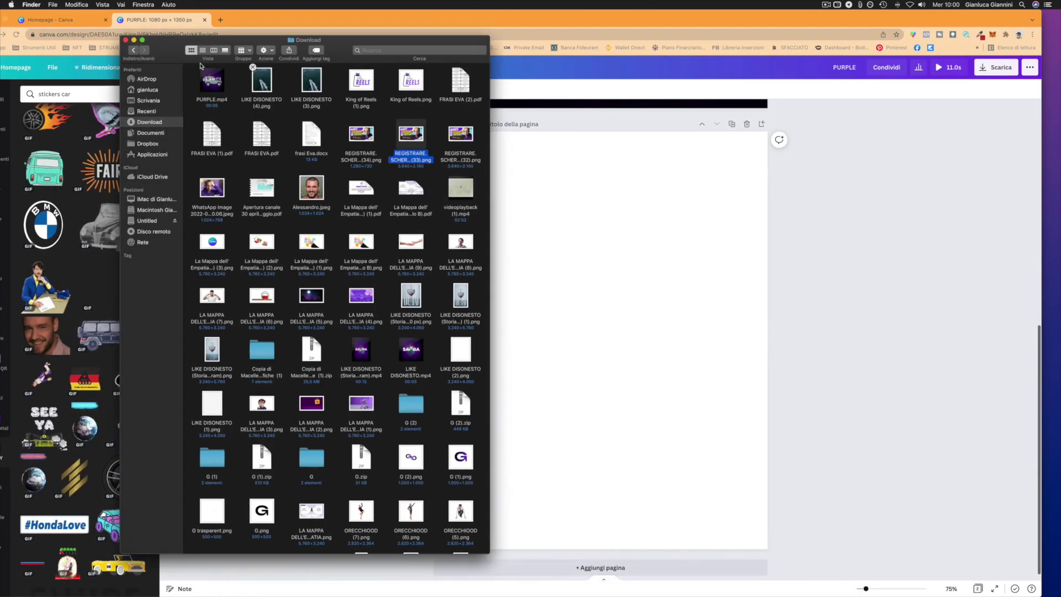
drag(211, 81, 77, 226)
scroll(611, 261, up, 3)
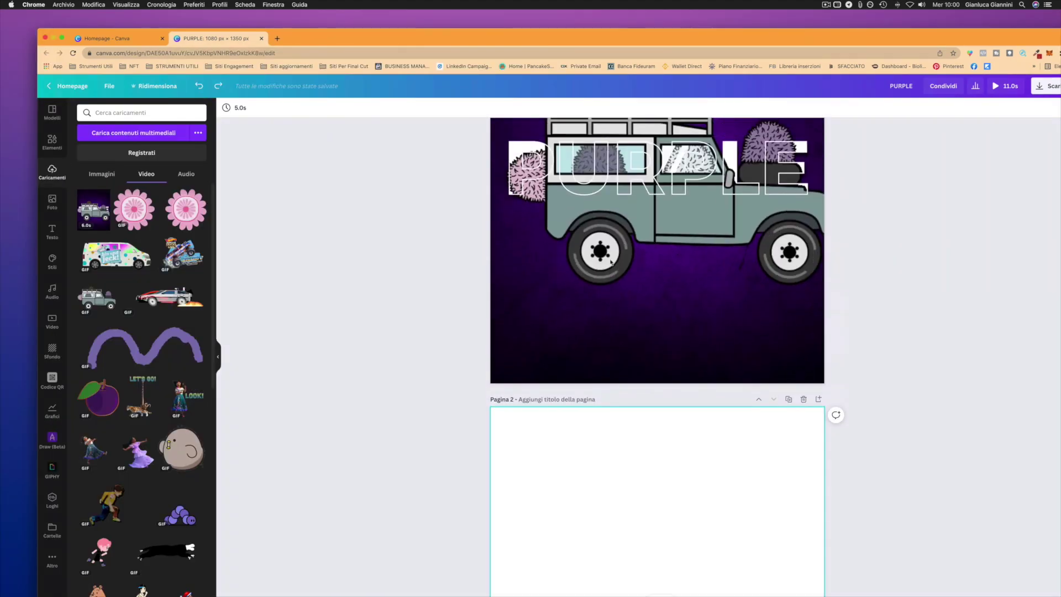
scroll(611, 260, down, 3)
scroll(611, 262, up, 5)
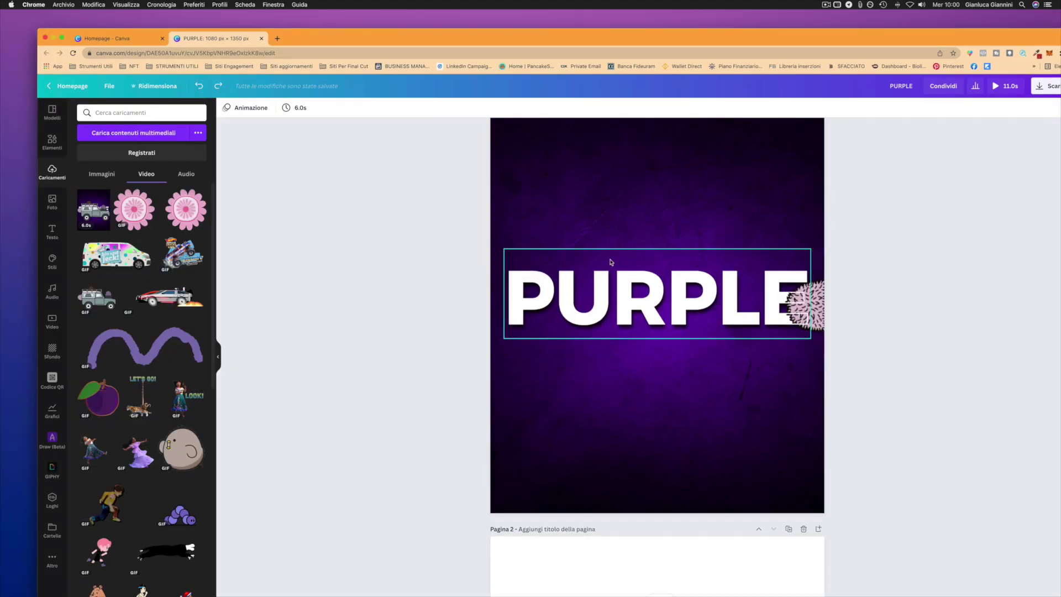
Step: Place the uploaded PURPLE video on the blank second page
scroll(618, 260, down, 5)
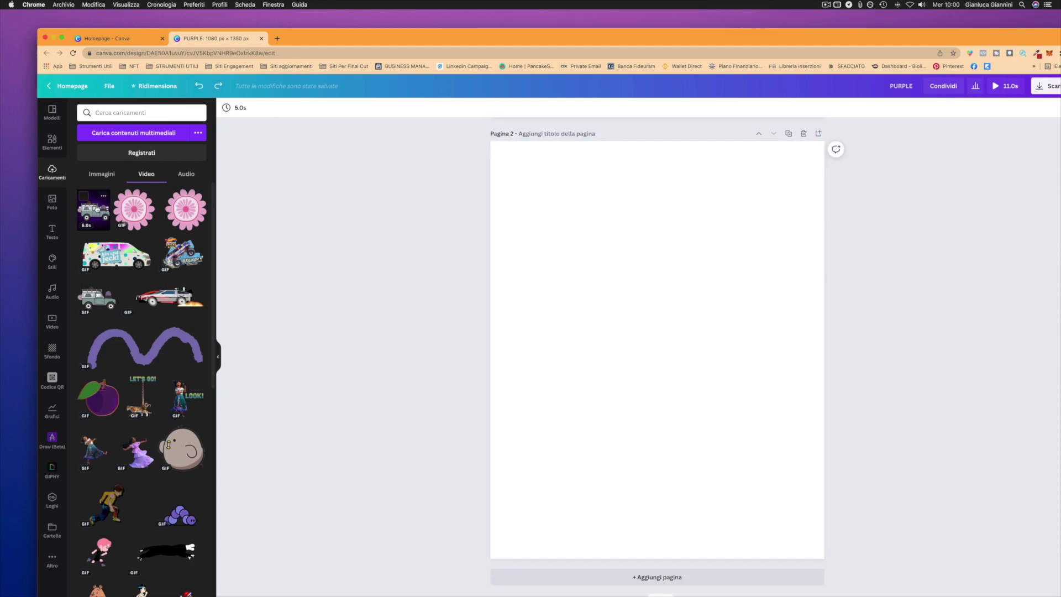
drag(97, 209, 614, 287)
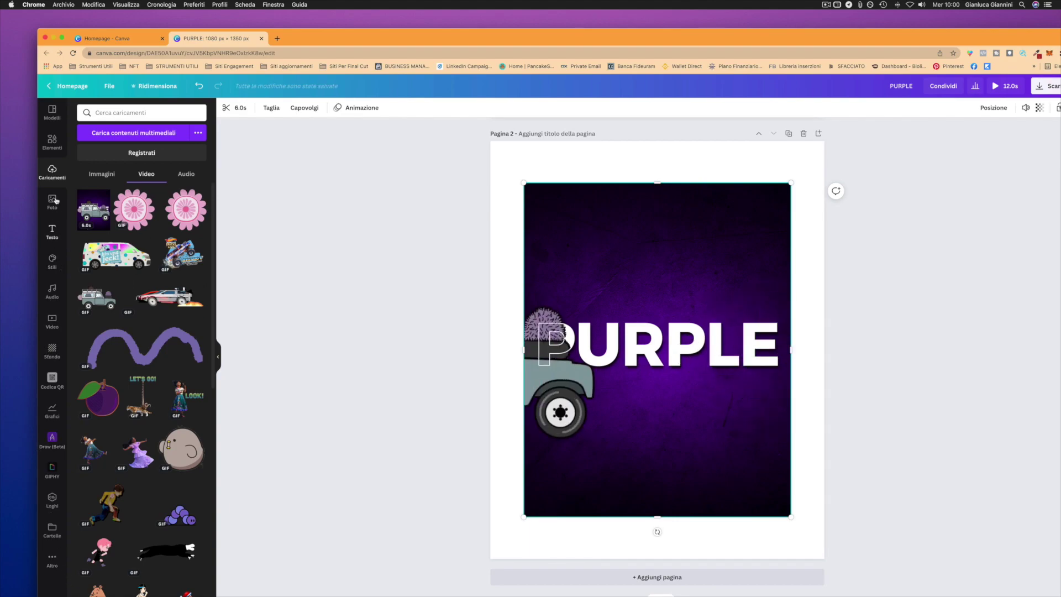
Step: Move the browser window back up and add the circular frame with a thin white border from the frames collection to page 2
click(52, 141)
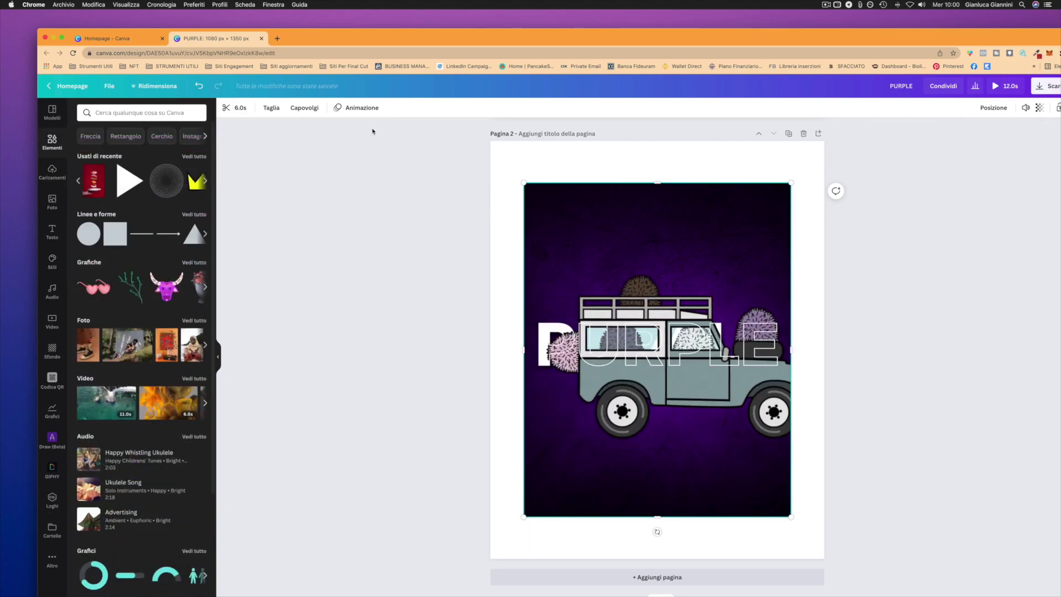
drag(767, 36, 733, 5)
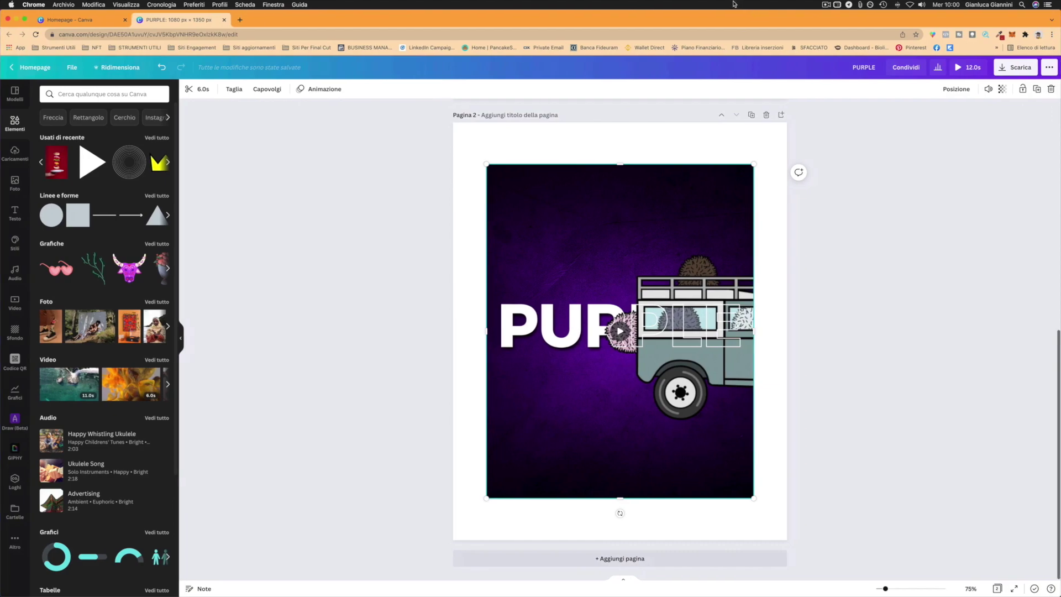
scroll(154, 413, down, 5)
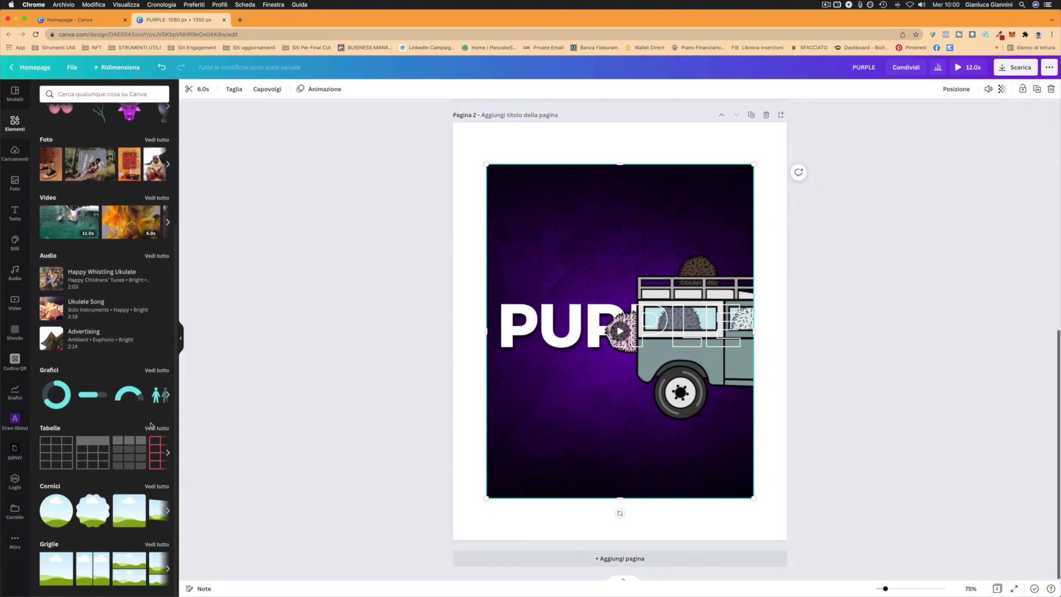
click(157, 487)
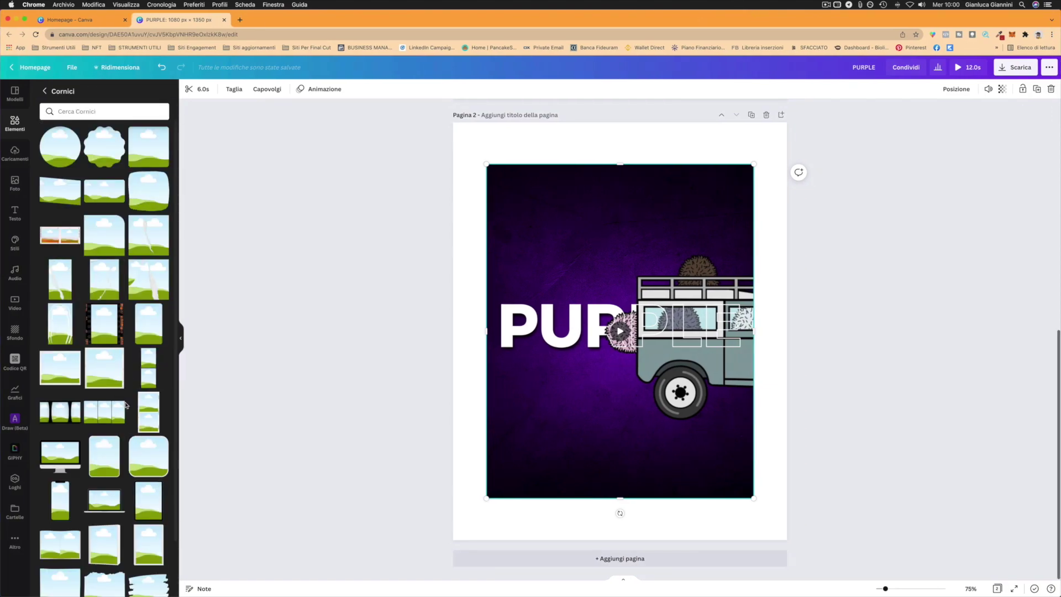
scroll(123, 463, down, 5)
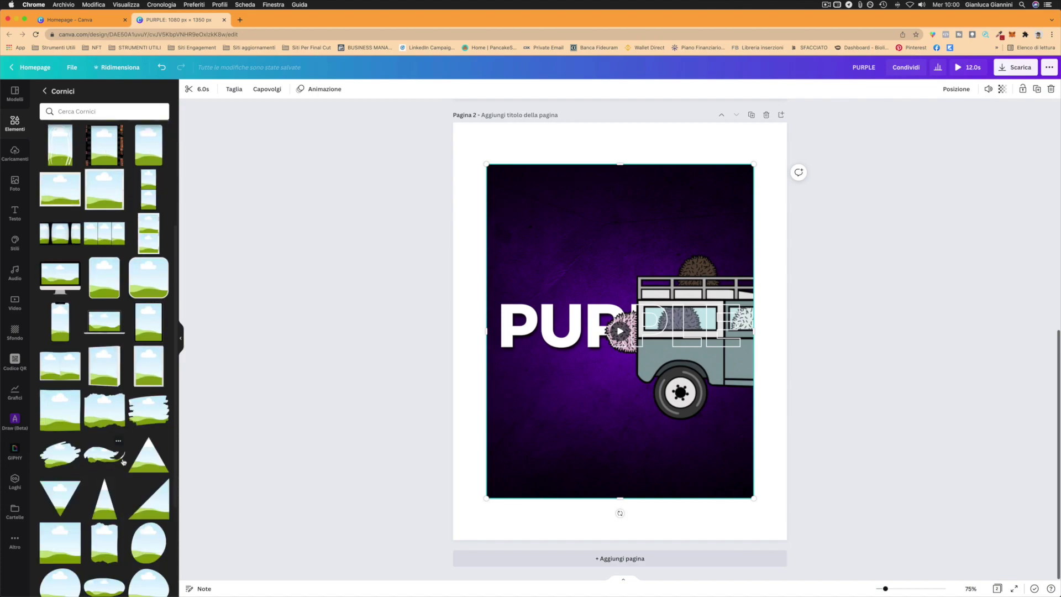
scroll(121, 462, down, 15)
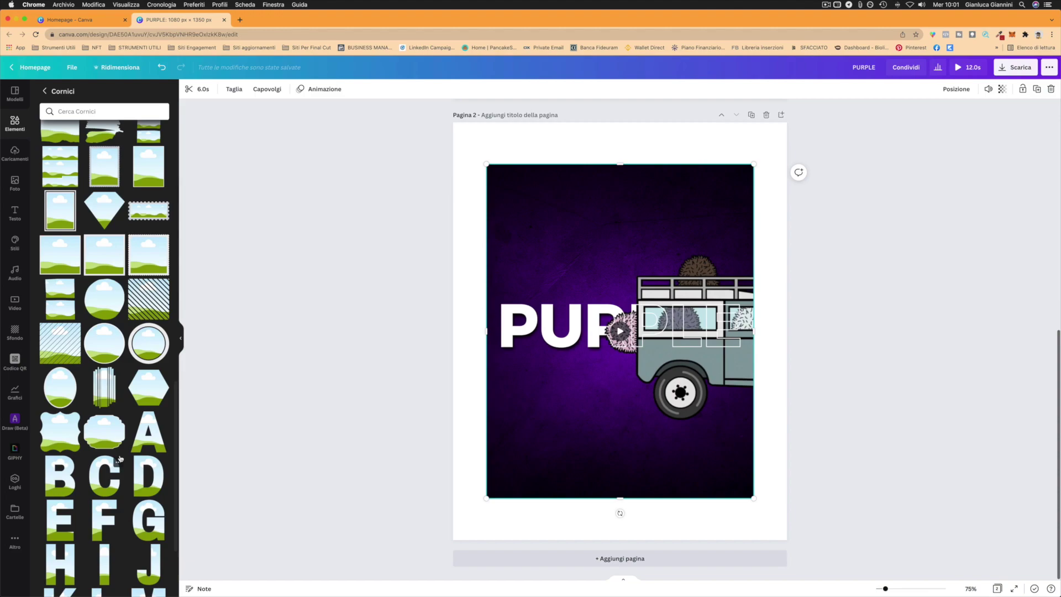
scroll(120, 459, up, 2)
click(98, 382)
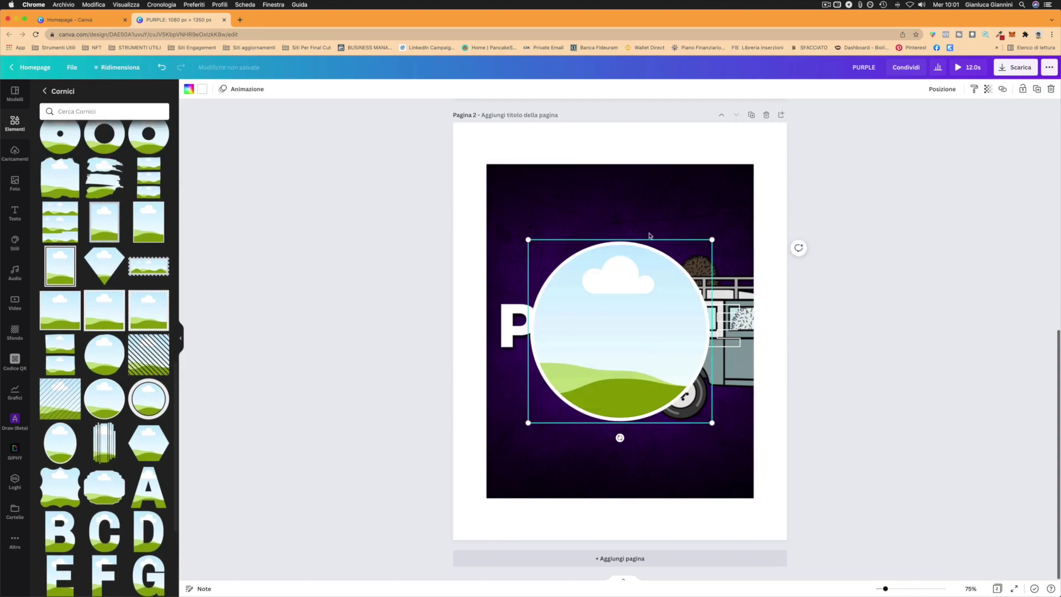
Step: Drop the PURPLE video into the circular frame on page 2 and play it there
drag(652, 237, 625, 409)
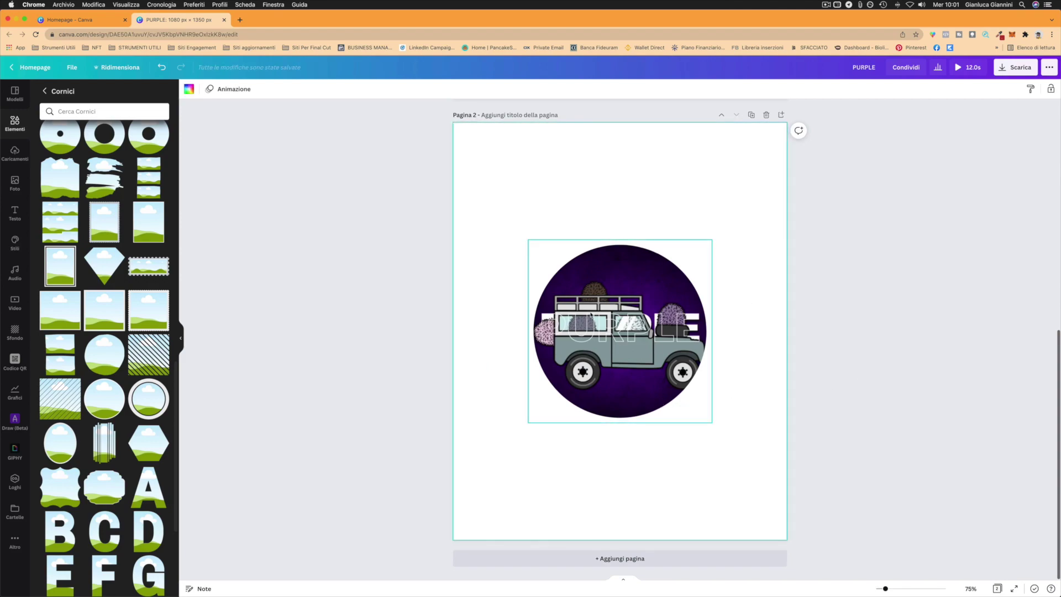
click(591, 315)
click(620, 331)
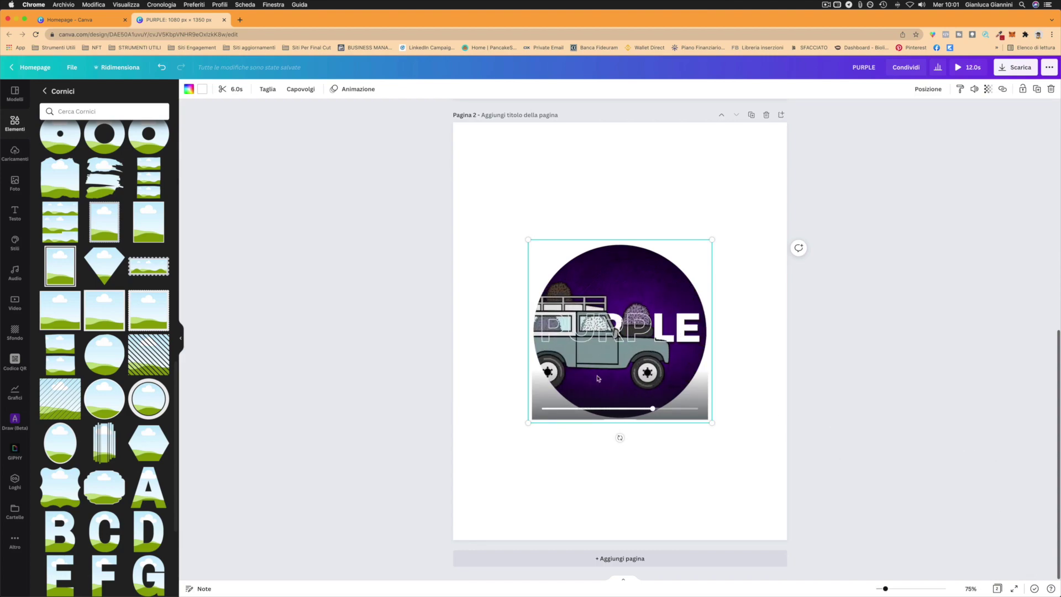
click(602, 194)
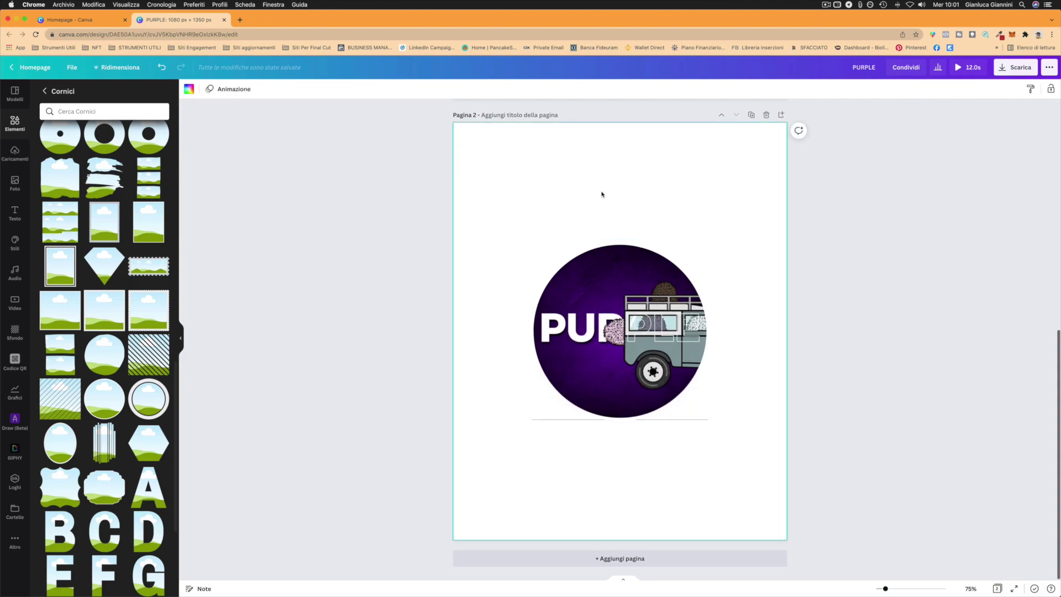
scroll(660, 188, up, 1)
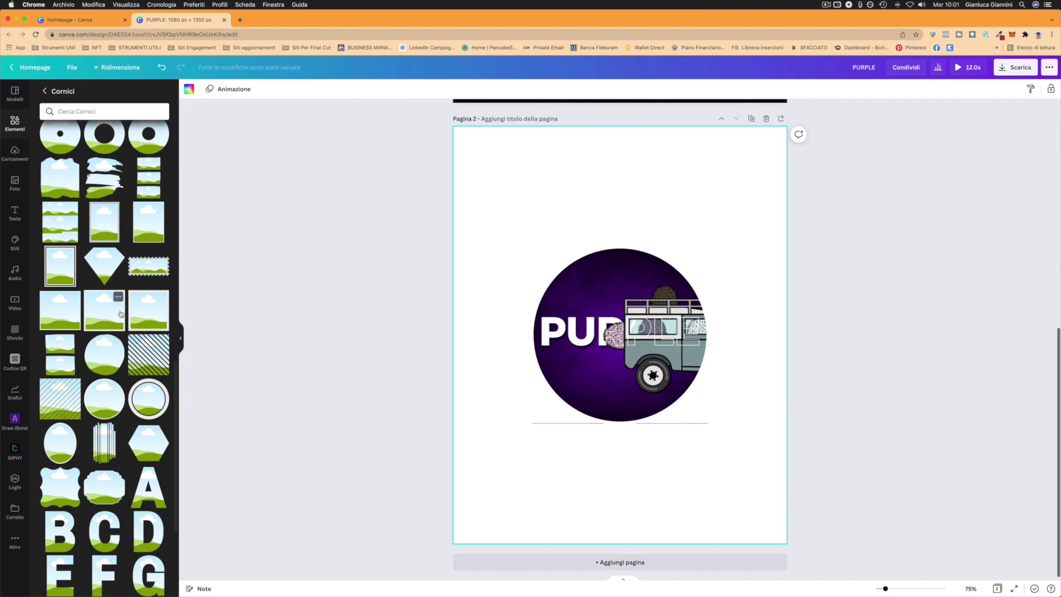
Step: Delete the circular framed video and add the square frame with blurred multicolour gradient edges to the blank page
key(BackSpace)
scroll(113, 337, down, 10)
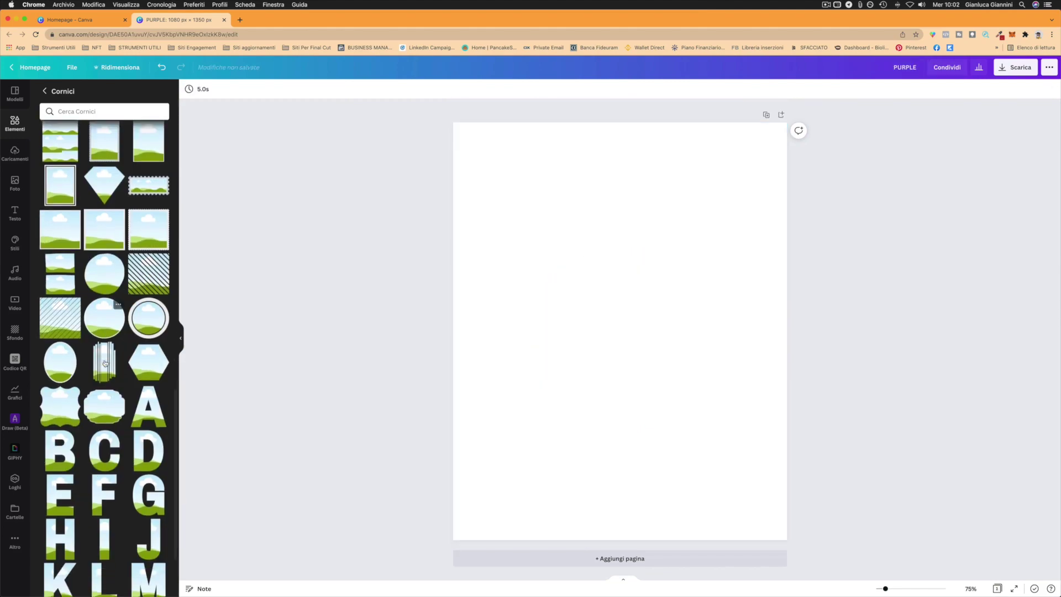
scroll(105, 363, down, 8)
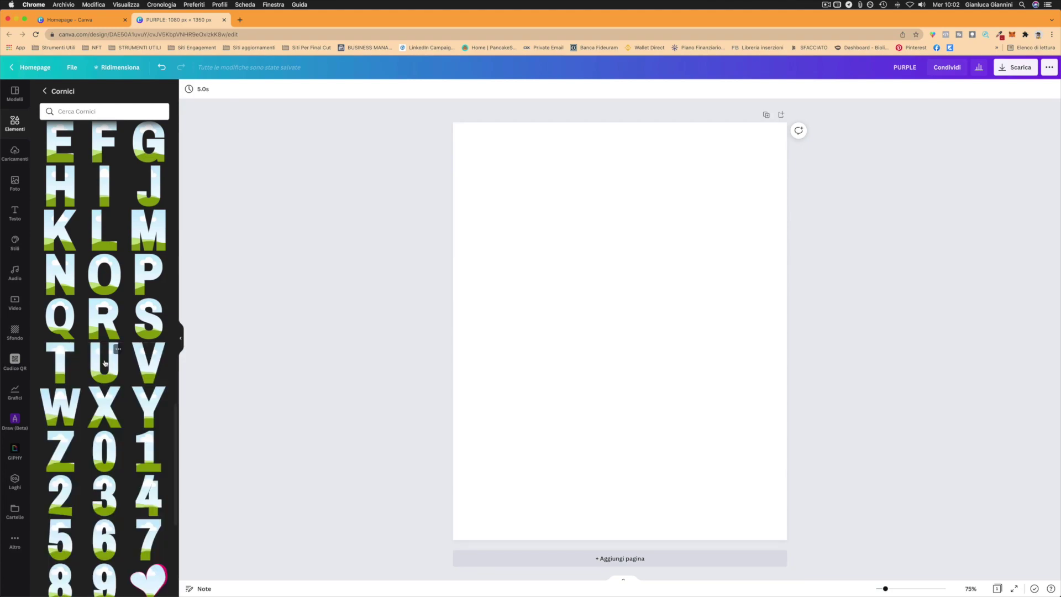
scroll(105, 363, down, 10)
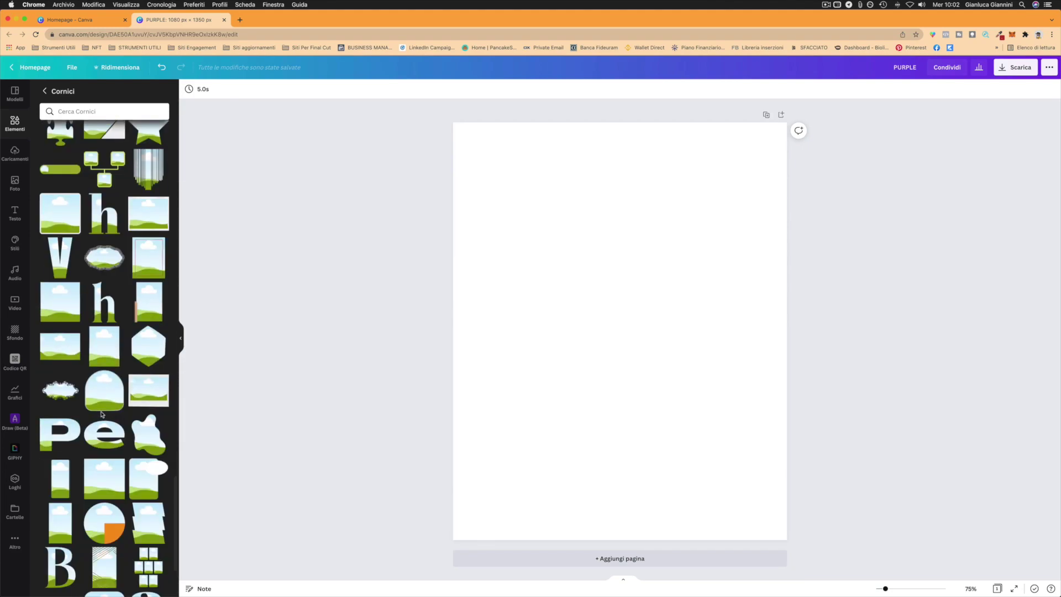
scroll(108, 467, down, 8)
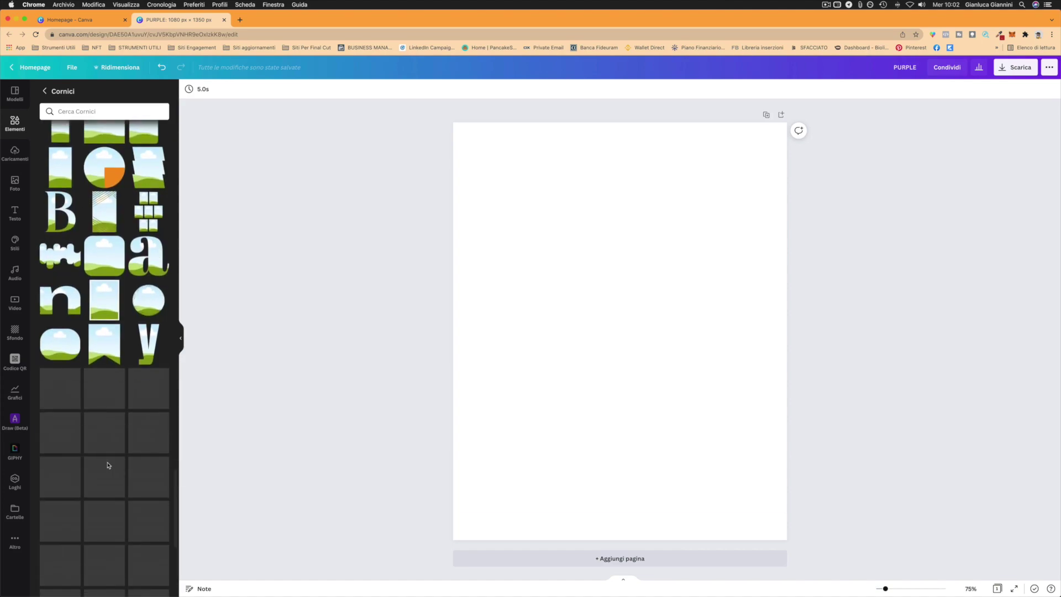
scroll(106, 464, down, 1)
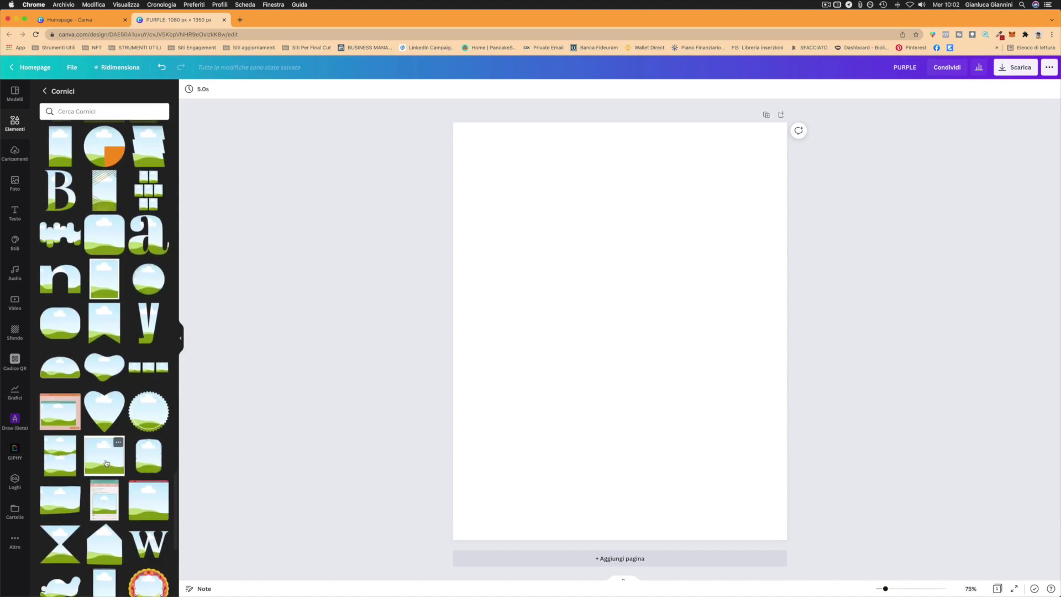
scroll(107, 463, down, 5)
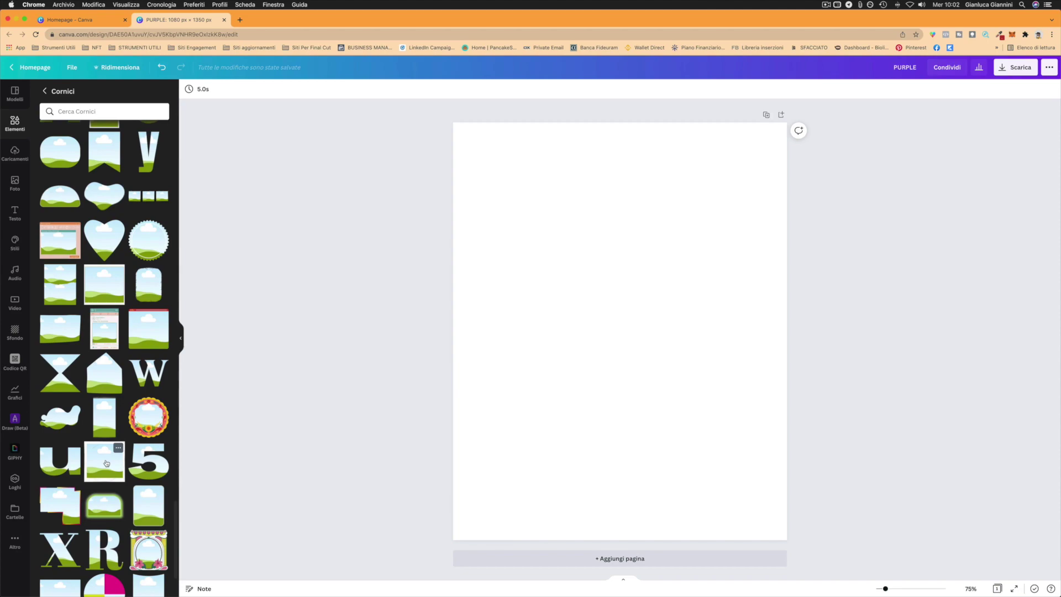
scroll(107, 463, down, 4)
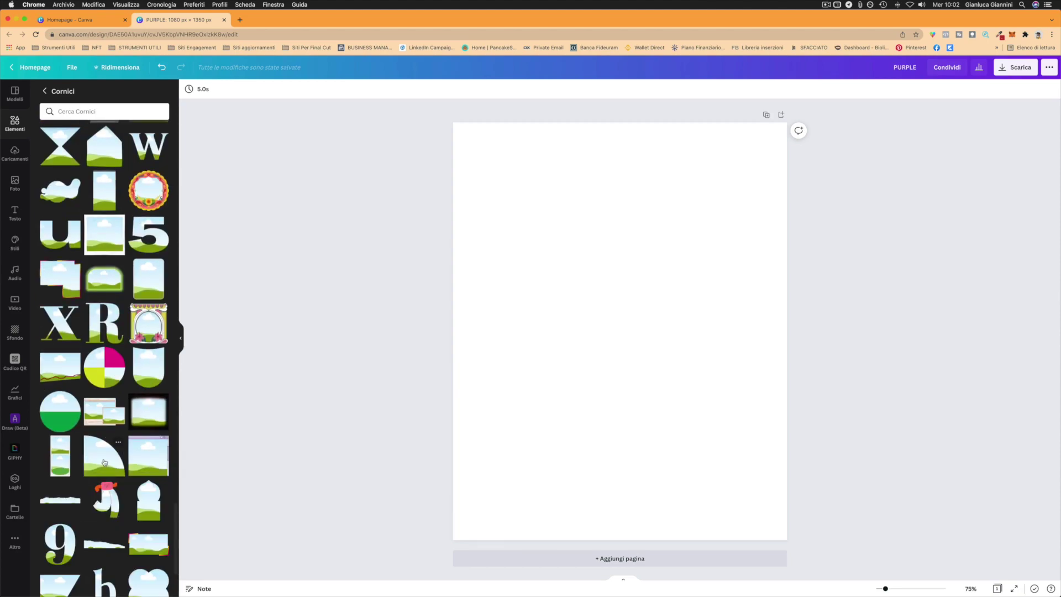
scroll(107, 463, down, 4)
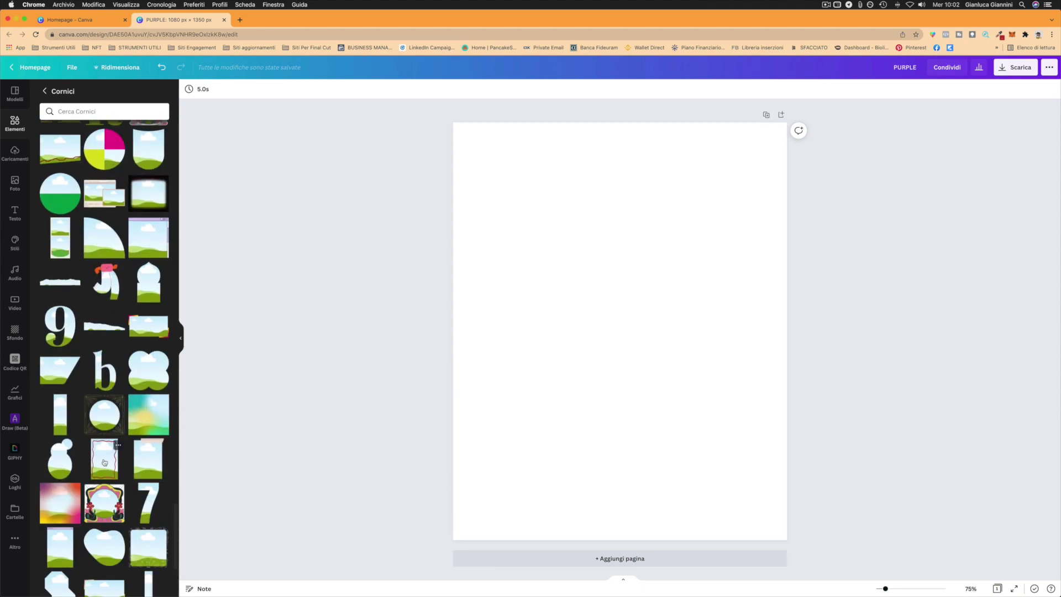
scroll(105, 462, down, 3)
click(60, 360)
click(60, 360)
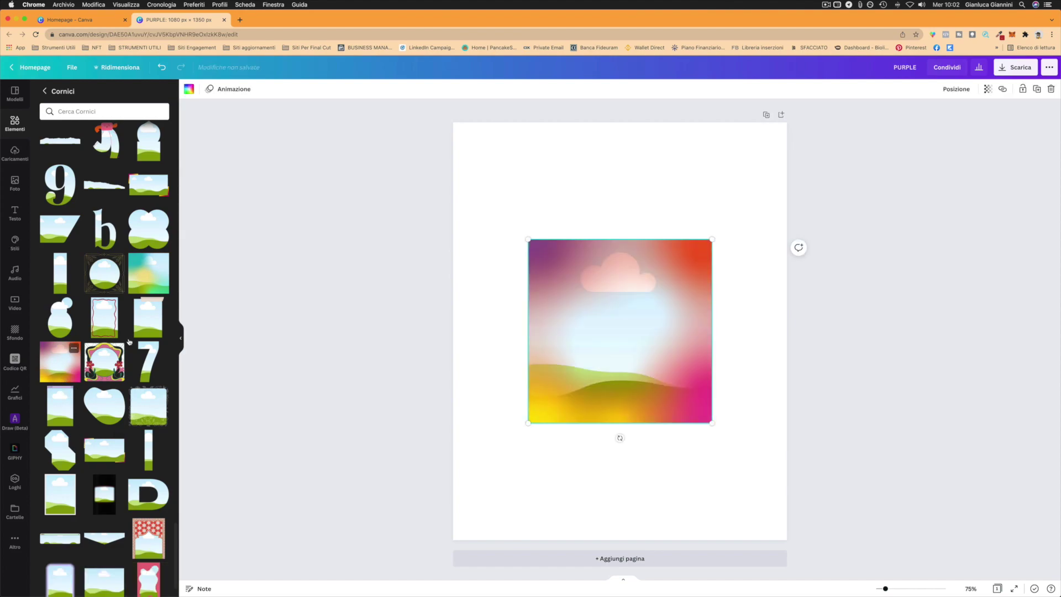
Step: Fill the multicolour gradient frame with the PURPLE video from the video uploads
scroll(49, 232, up, 10)
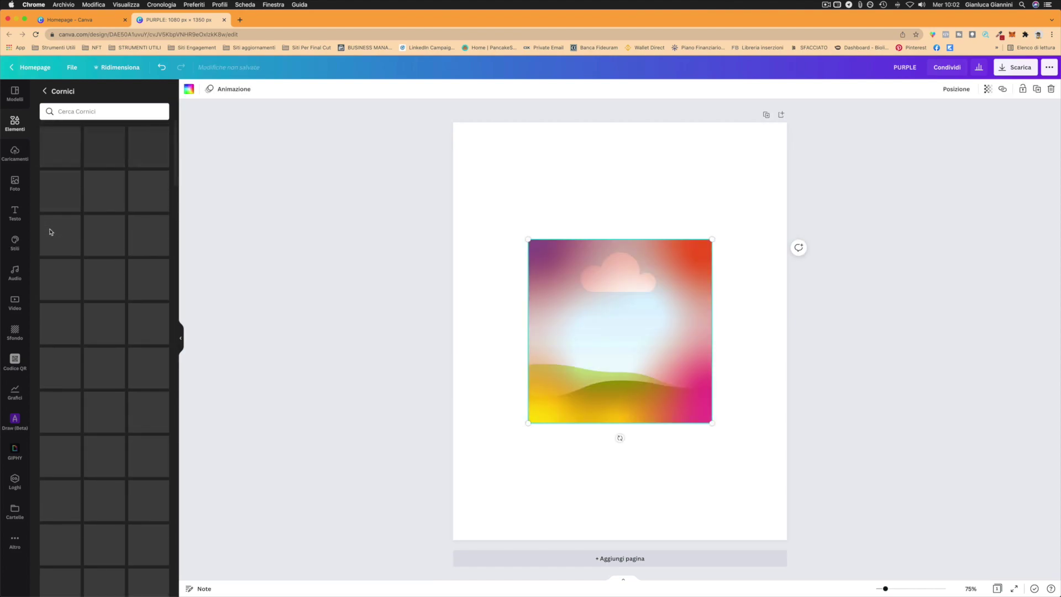
click(15, 152)
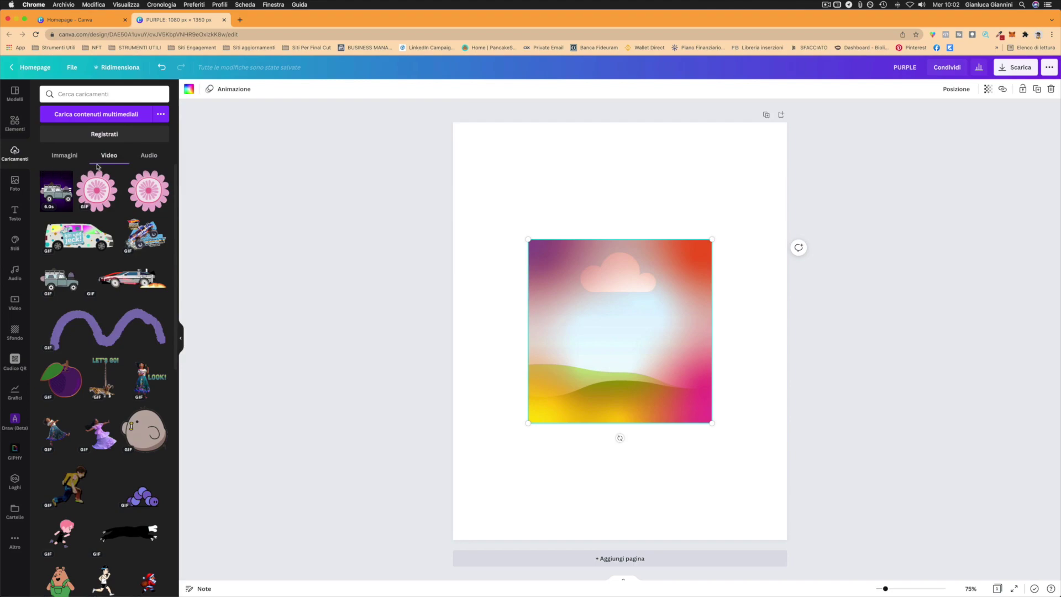
drag(66, 196, 635, 359)
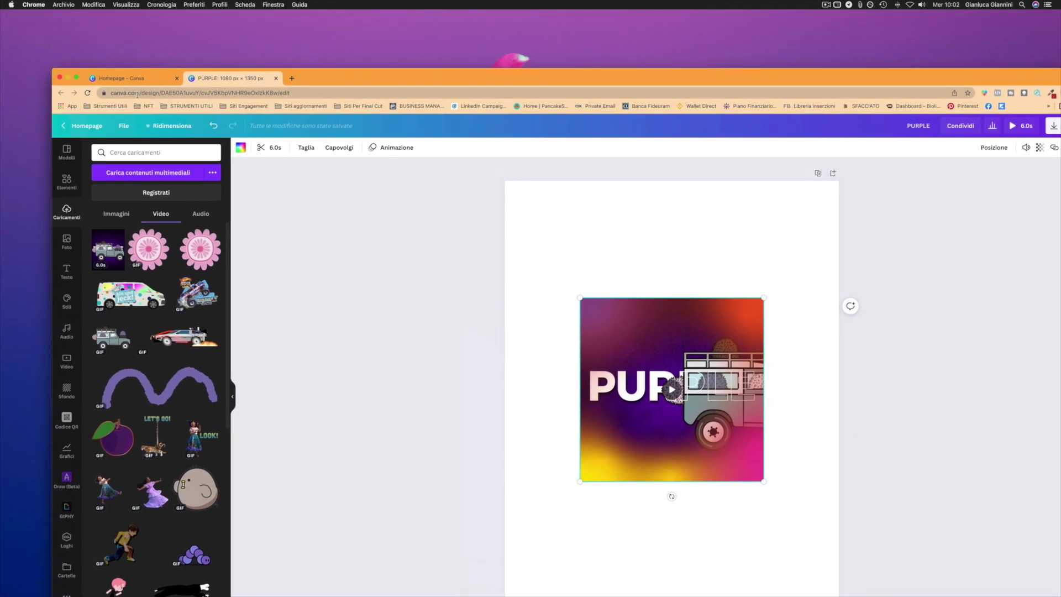
Step: Minimise the browser and open PURPLE.mp4 from the Finder's Download folder in QuickTime Player
click(68, 80)
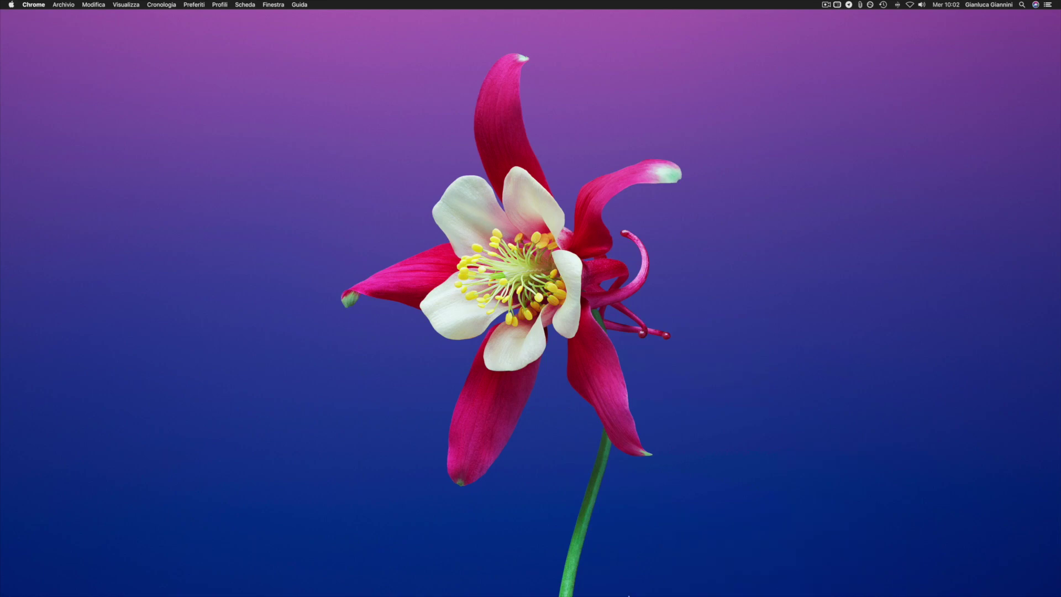
mouse_move(180, 591)
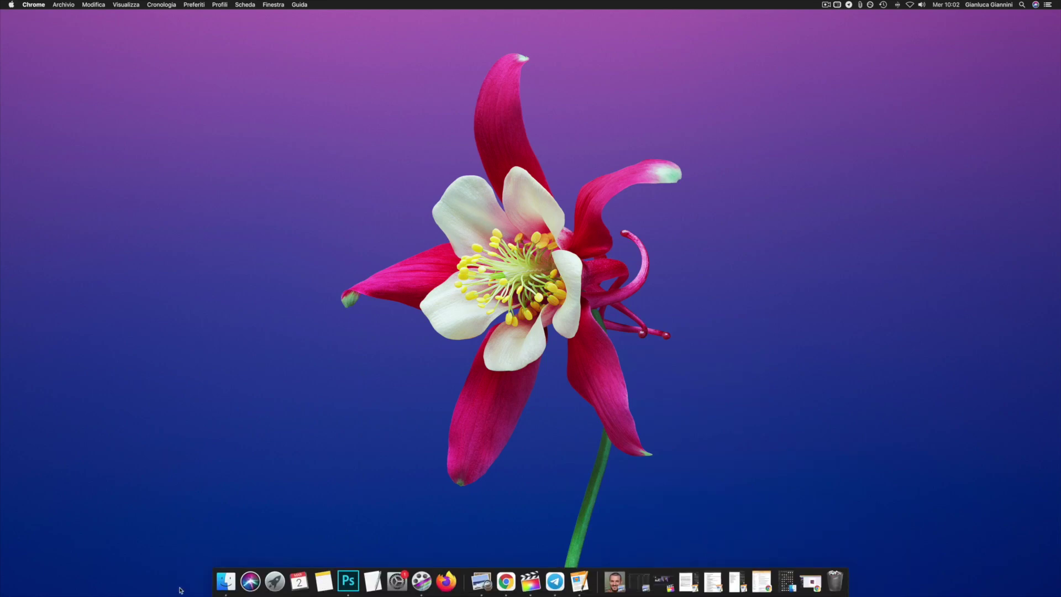
click(227, 581)
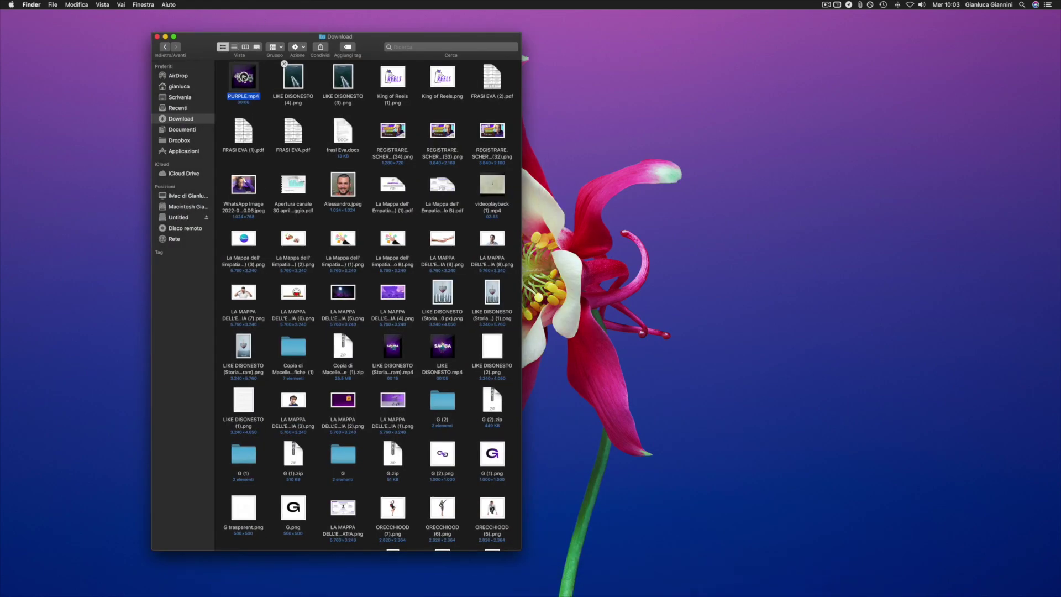
double_click(243, 77)
Step: Minimise the Finder window, then reposition and resize the PURPLE.mp4 player so the whole video fits on the desktop
drag(350, 17, 580, 2)
click(165, 36)
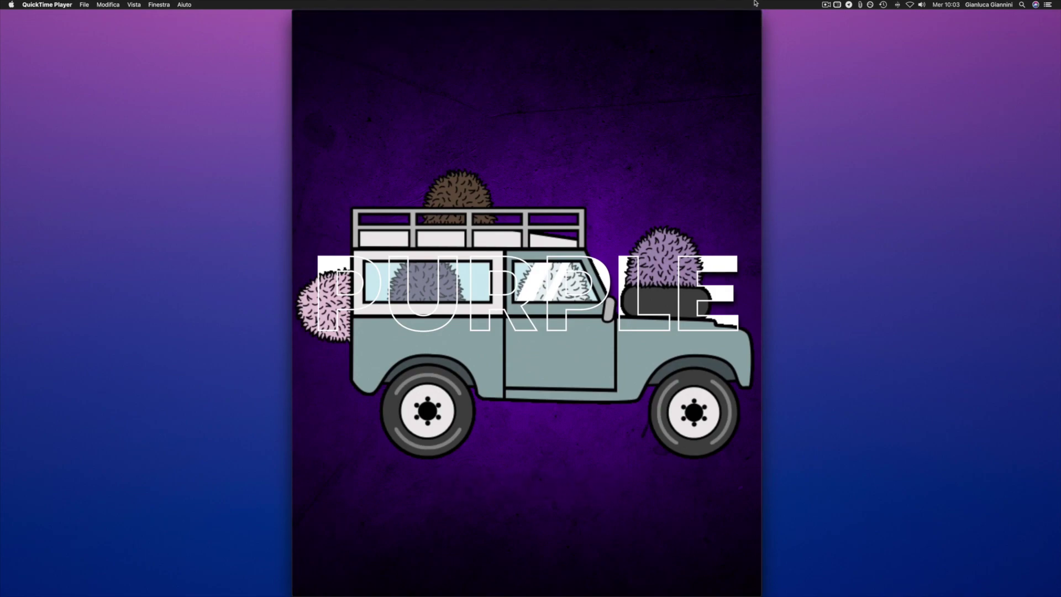
drag(760, 9, 444, 223)
key(super+1)
drag(551, 156, 623, 33)
drag(705, 471, 770, 559)
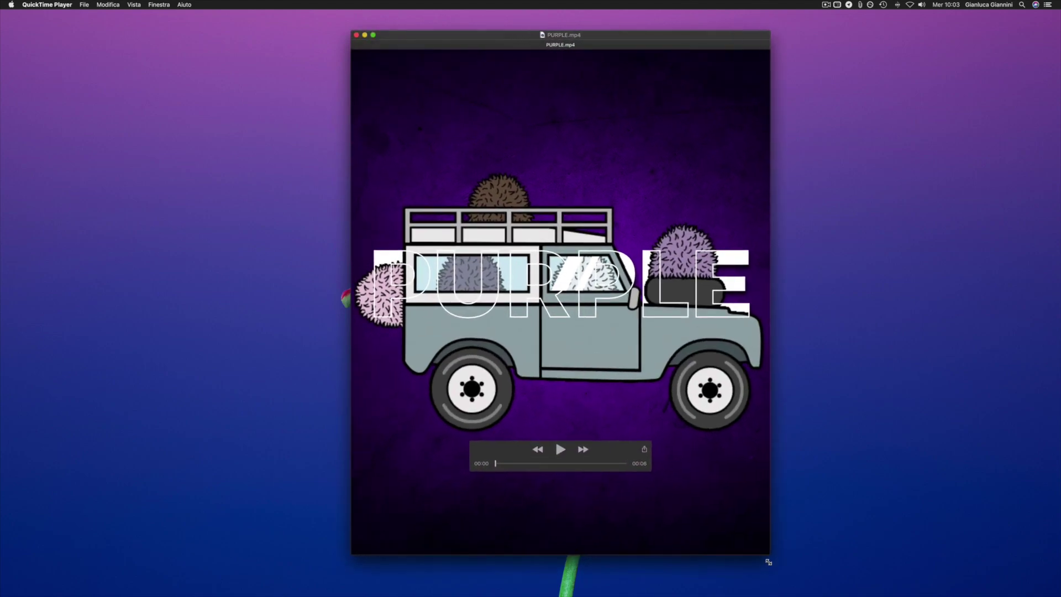